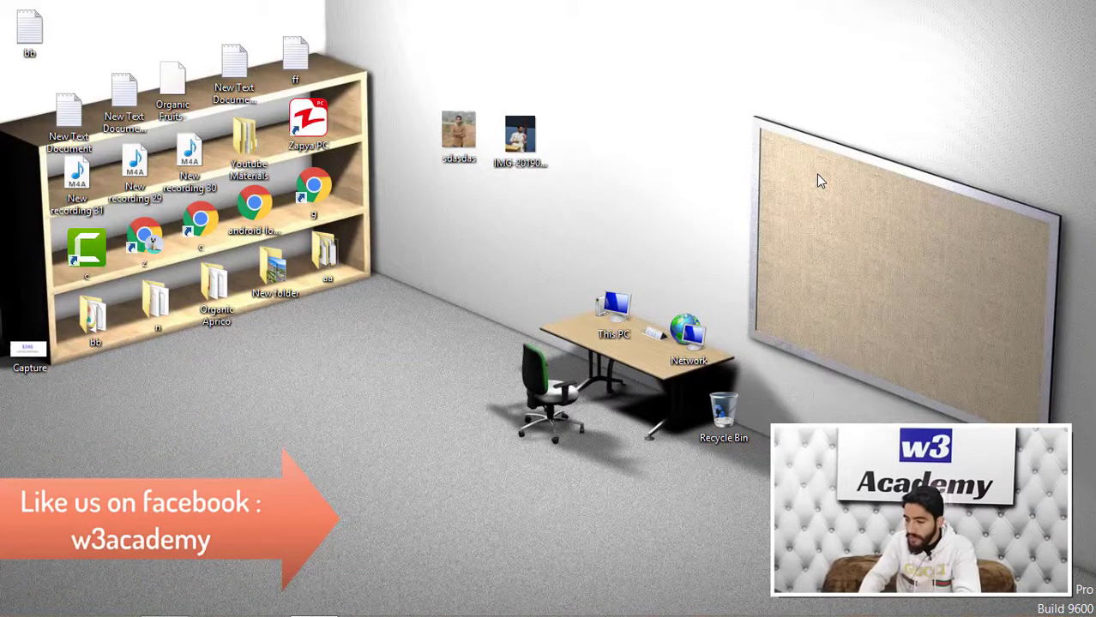
Launch Chrome and open a new incognito window
left_click(176, 600)
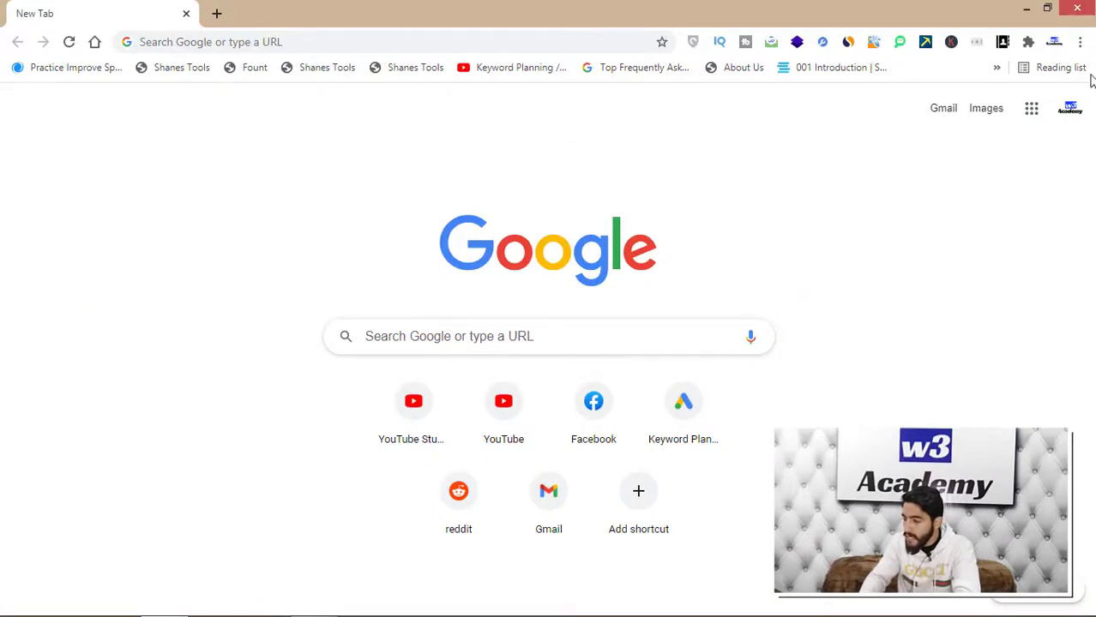
left_click(1080, 42)
left_click(1029, 106)
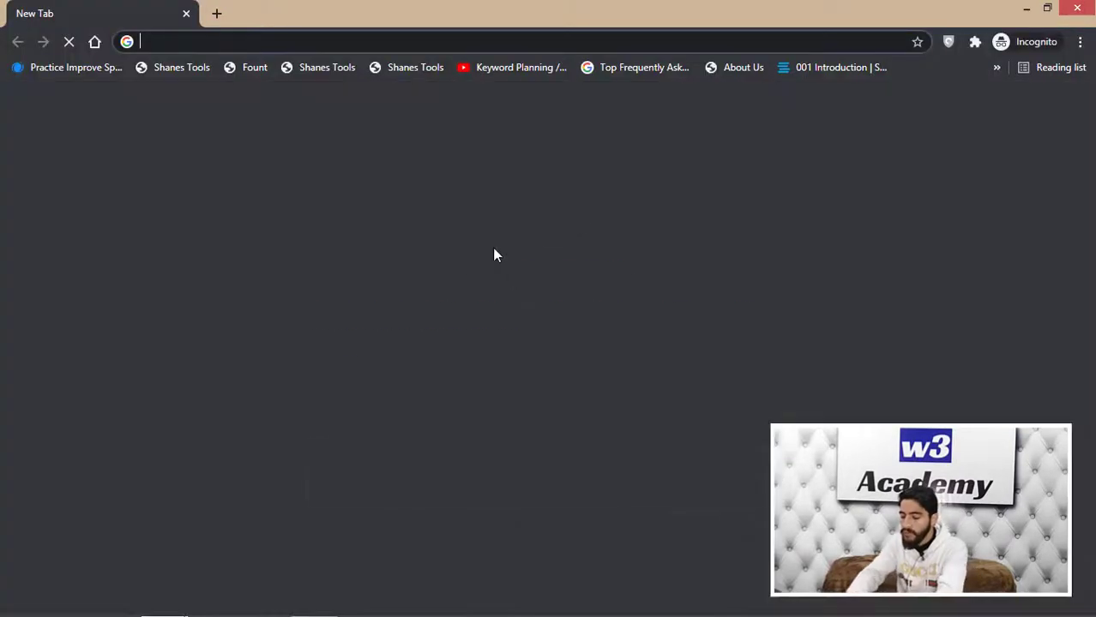
Go to google.com and search for 'amazon affiliate'
type("goo")
key("Return")
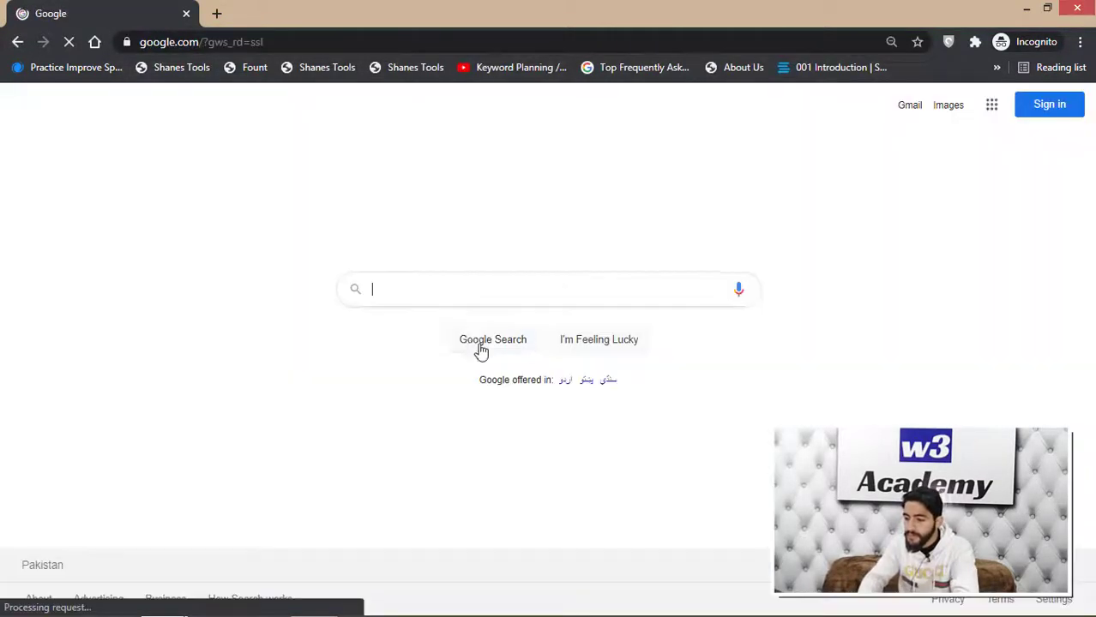
left_click(426, 289)
type("amazon ")
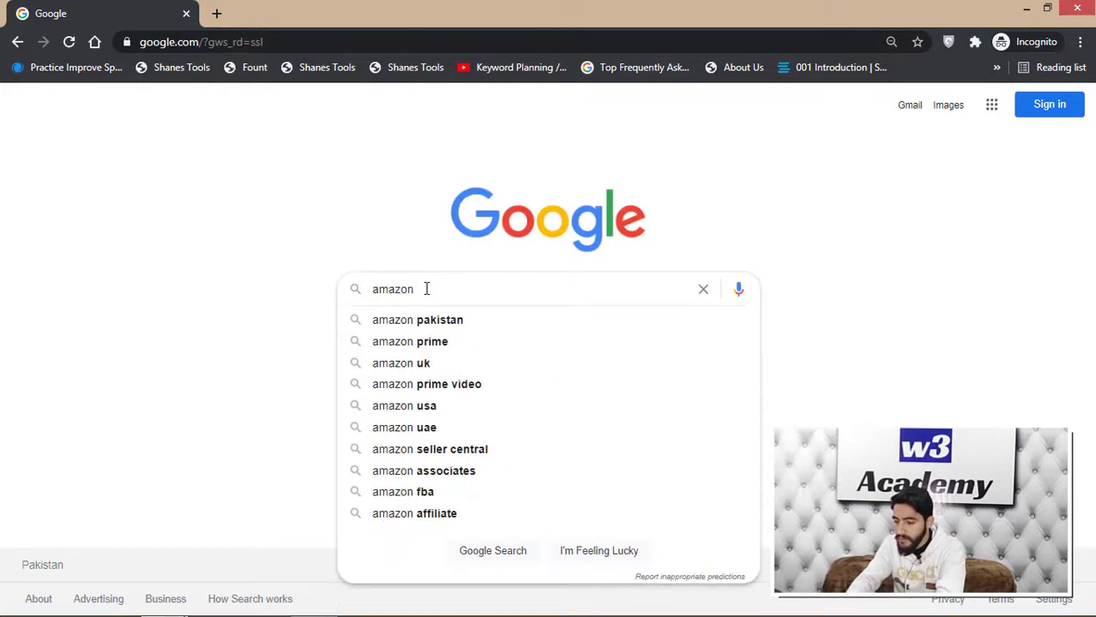
type("a")
type("ffiliate")
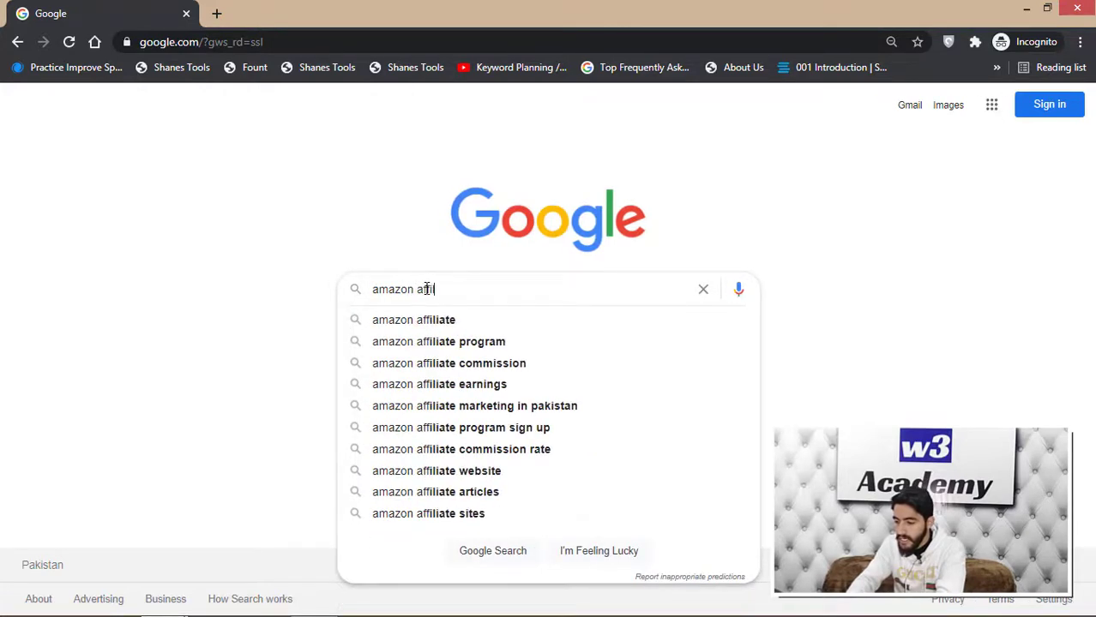
key("Return")
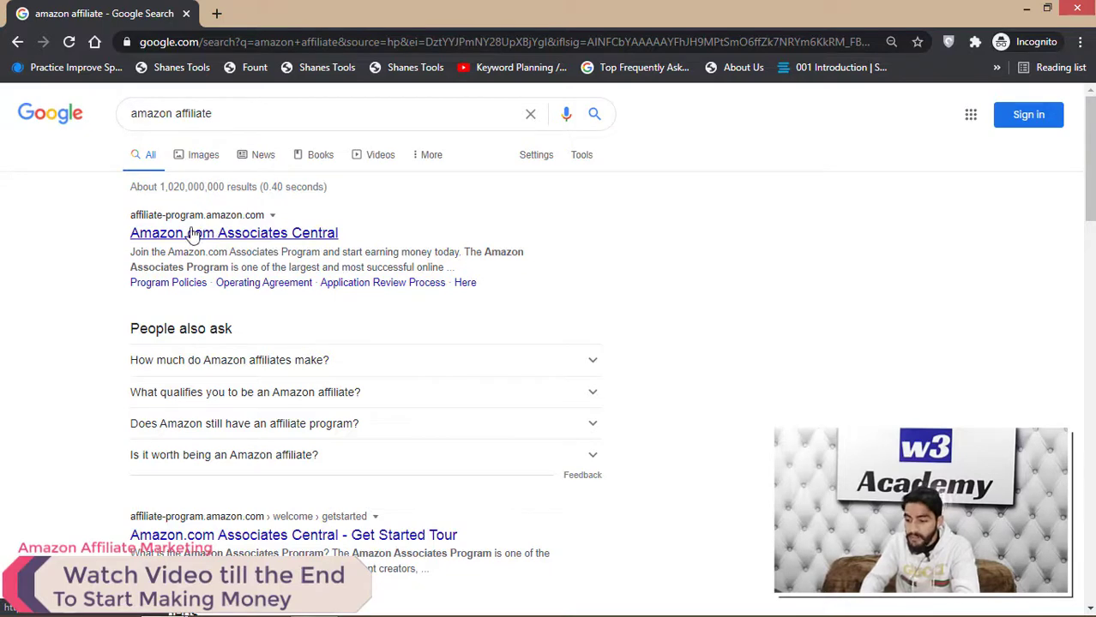
Open the Amazon.com Associates Central result and scroll through its home page
left_click(328, 232)
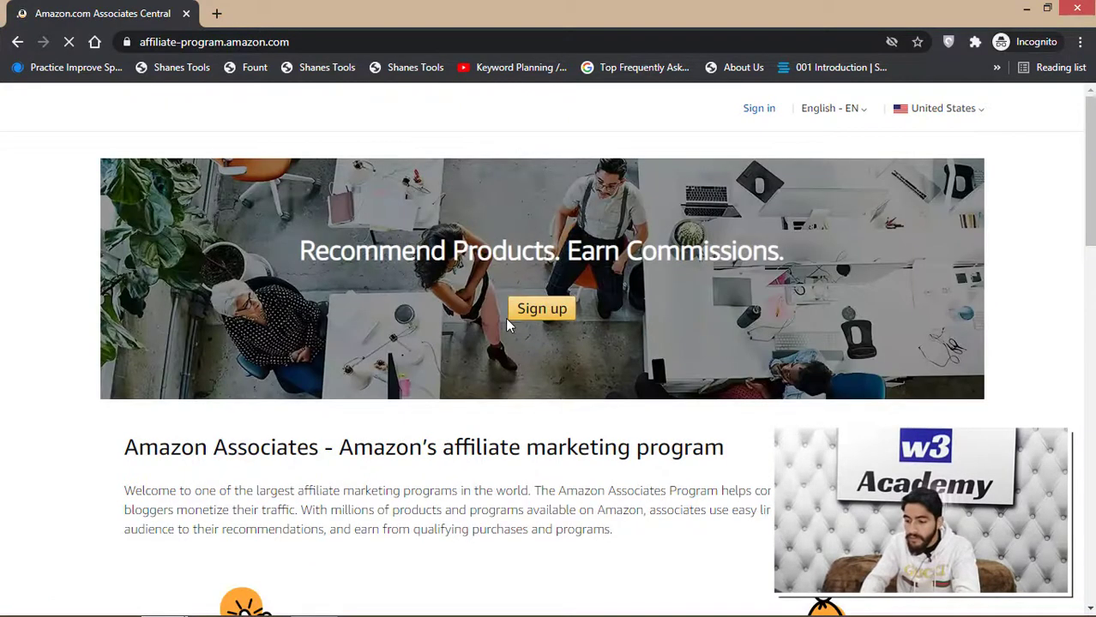
scroll(230, 373, "down", 4)
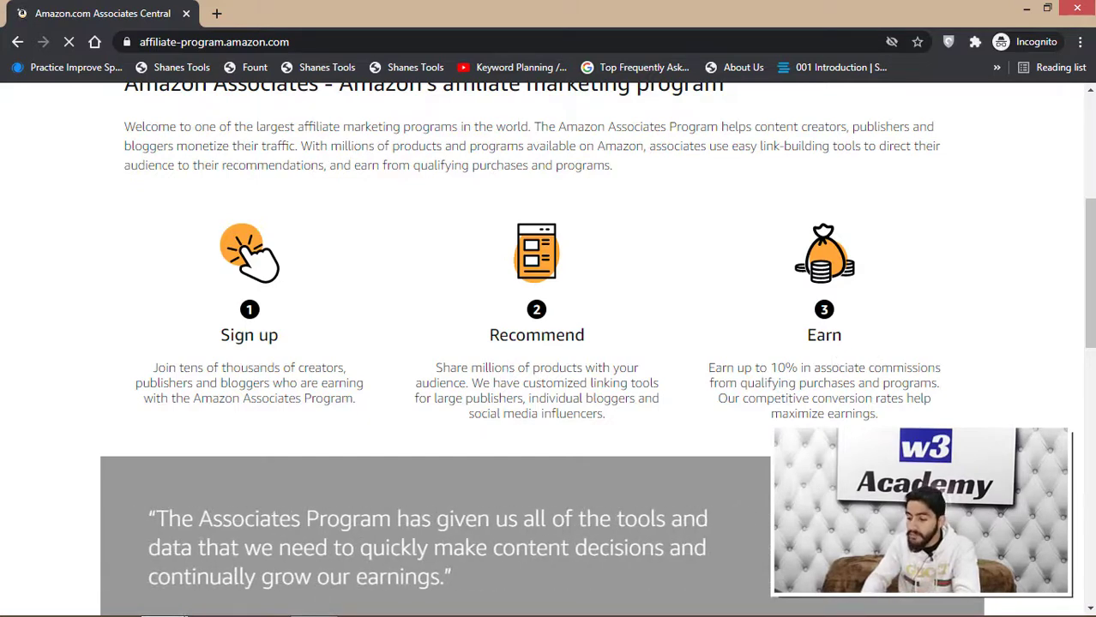
scroll(549, 343, "down", 5)
scroll(549, 343, "up", 8)
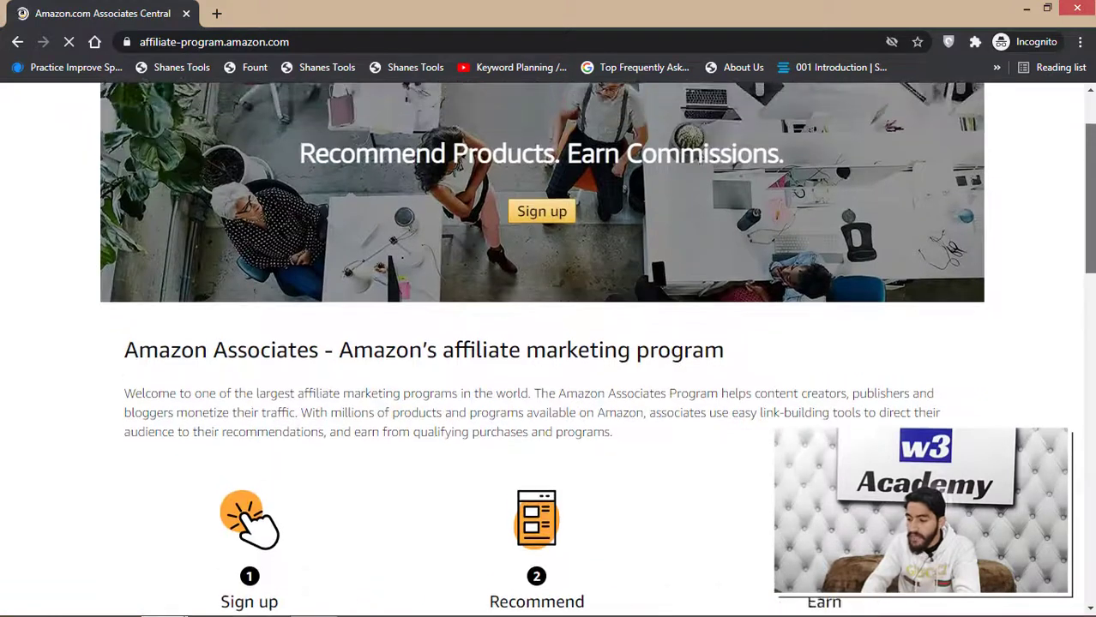
scroll(634, 362, "up", 1)
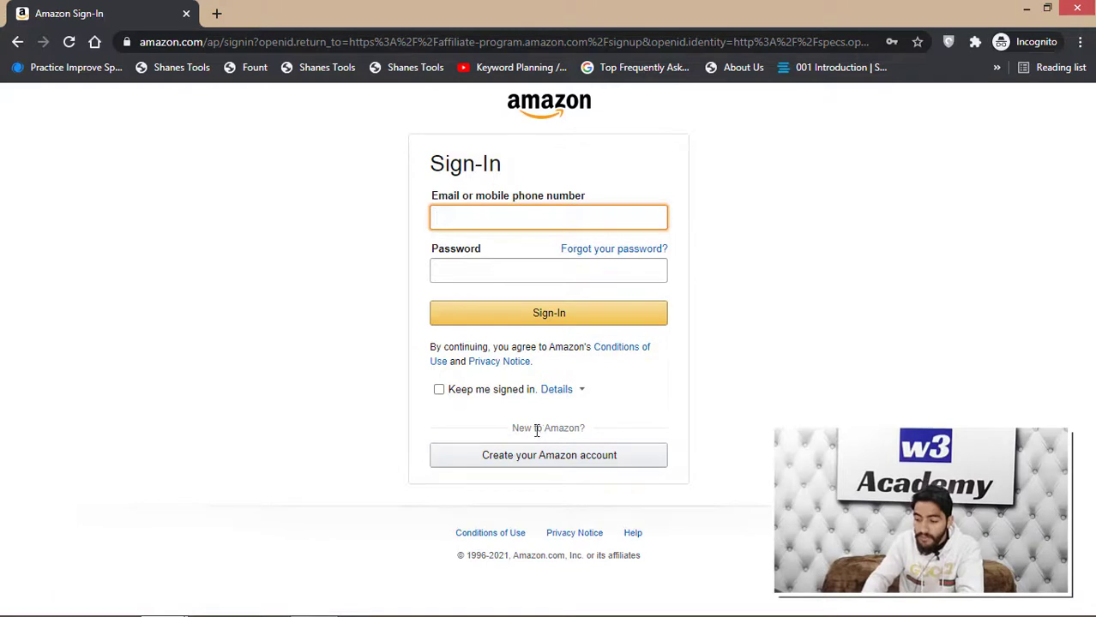
Register a new Amazon account and confirm it with the pasted emailed verification code
left_click(549, 463)
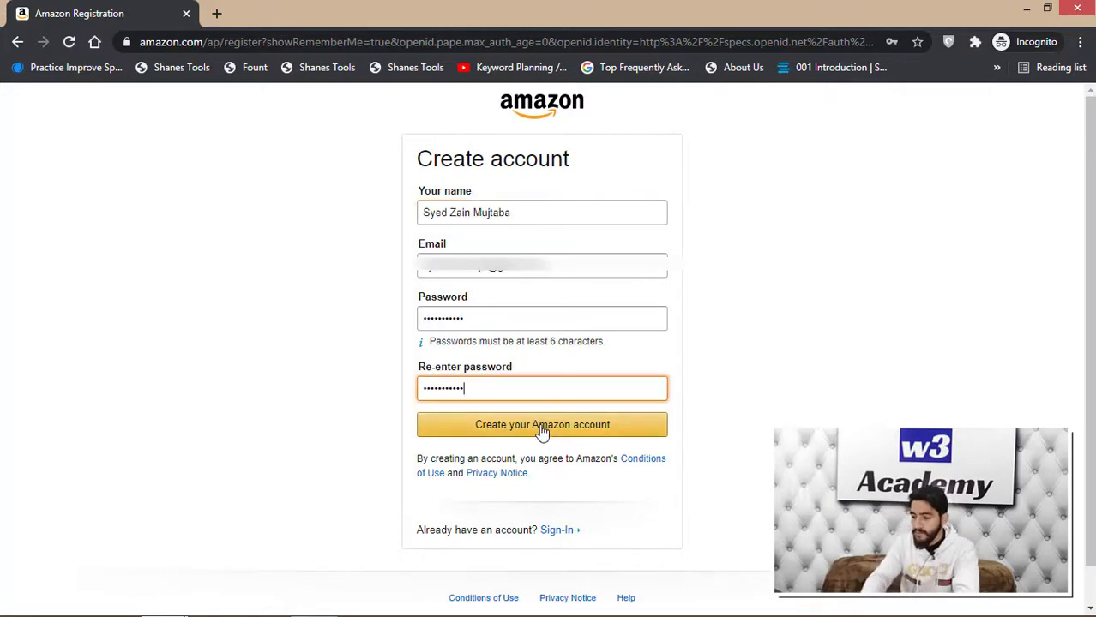
left_click(543, 429)
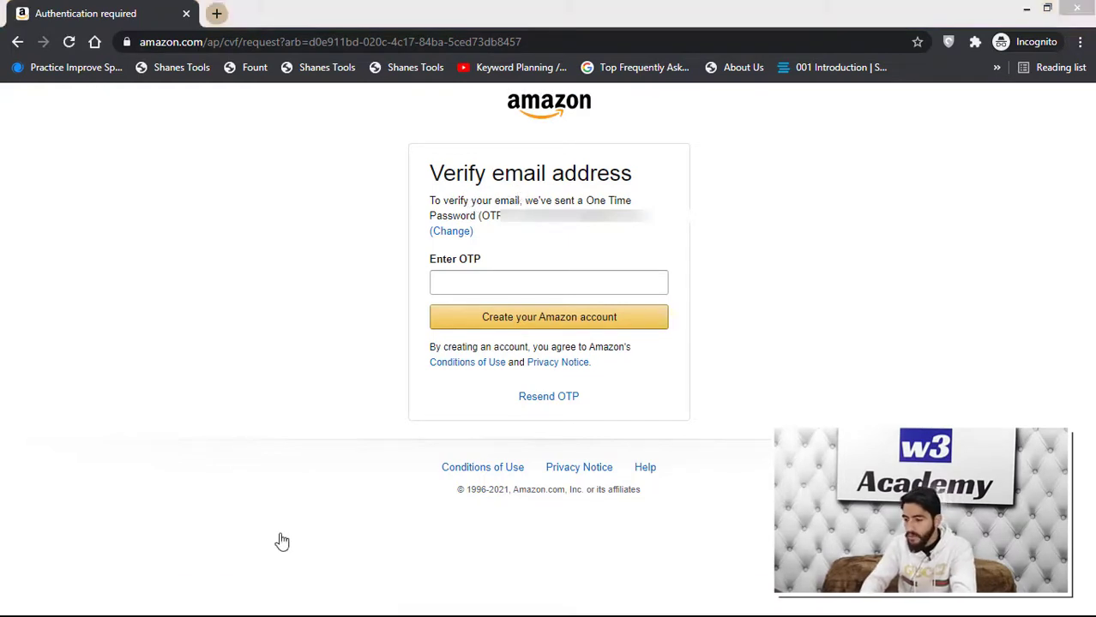
left_click(483, 278)
key("ctrl+v")
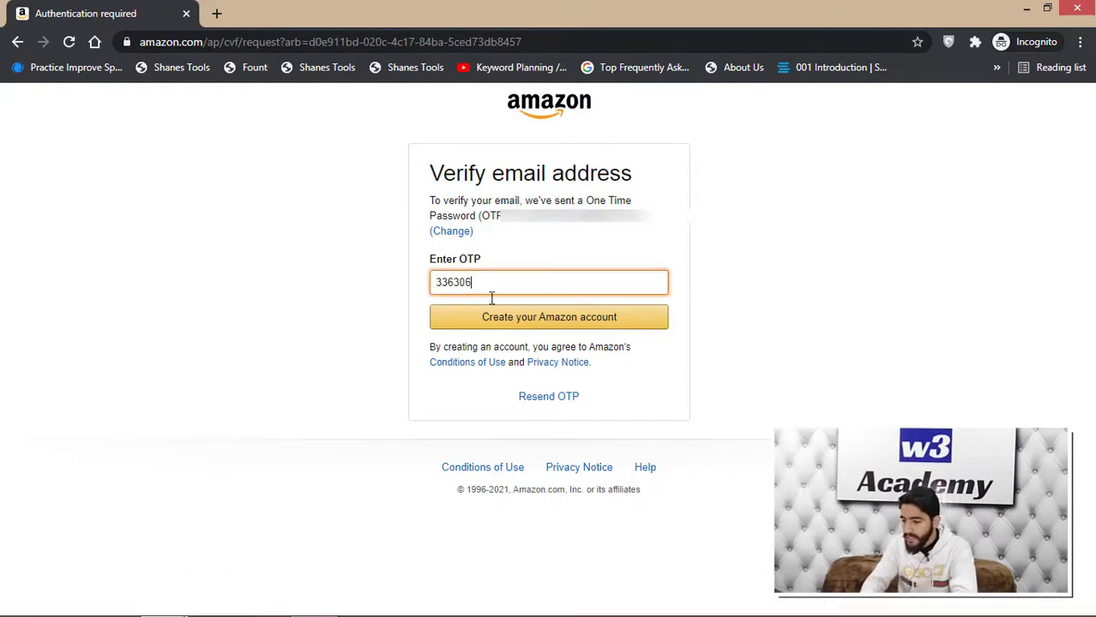
left_click(504, 323)
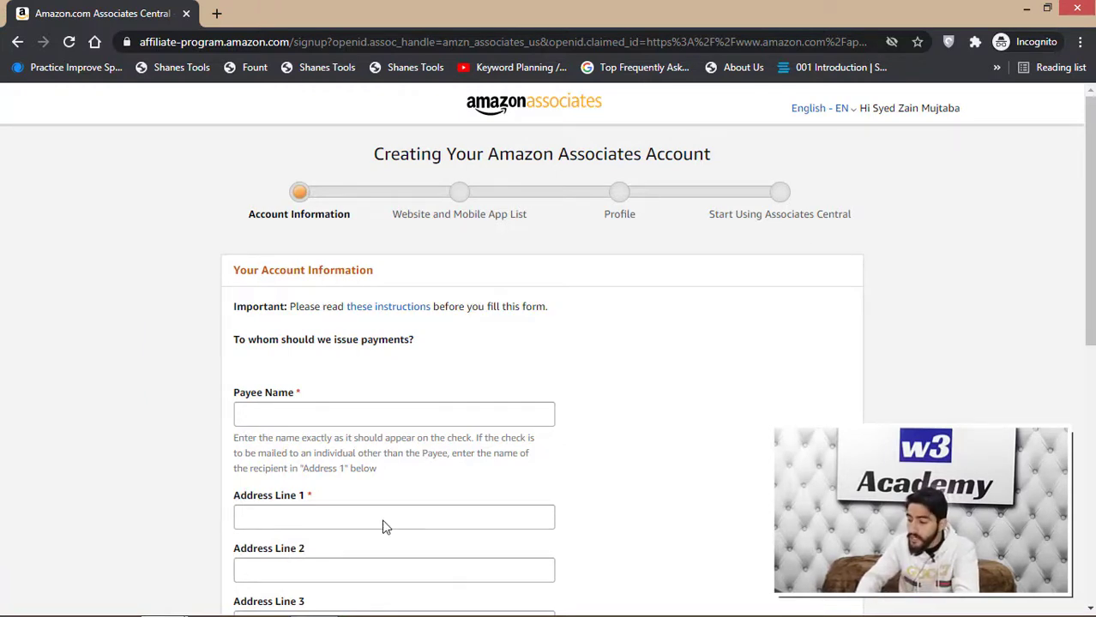
Enter the payee's full name and move to the first address line
scroll(1081, 248, "down", 2)
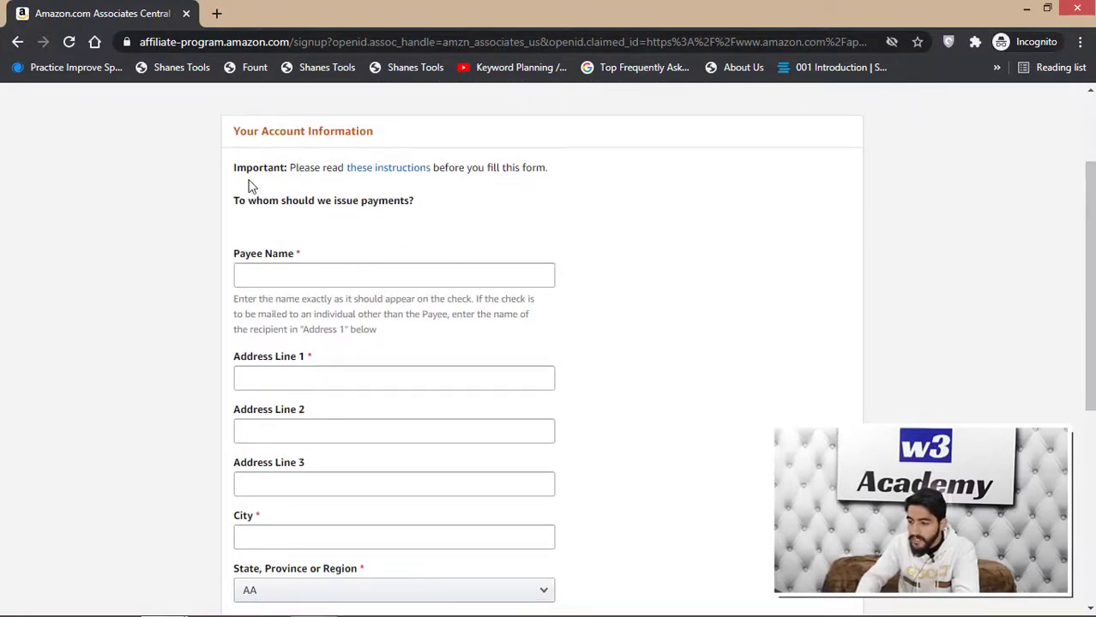
mouse_move(350, 168)
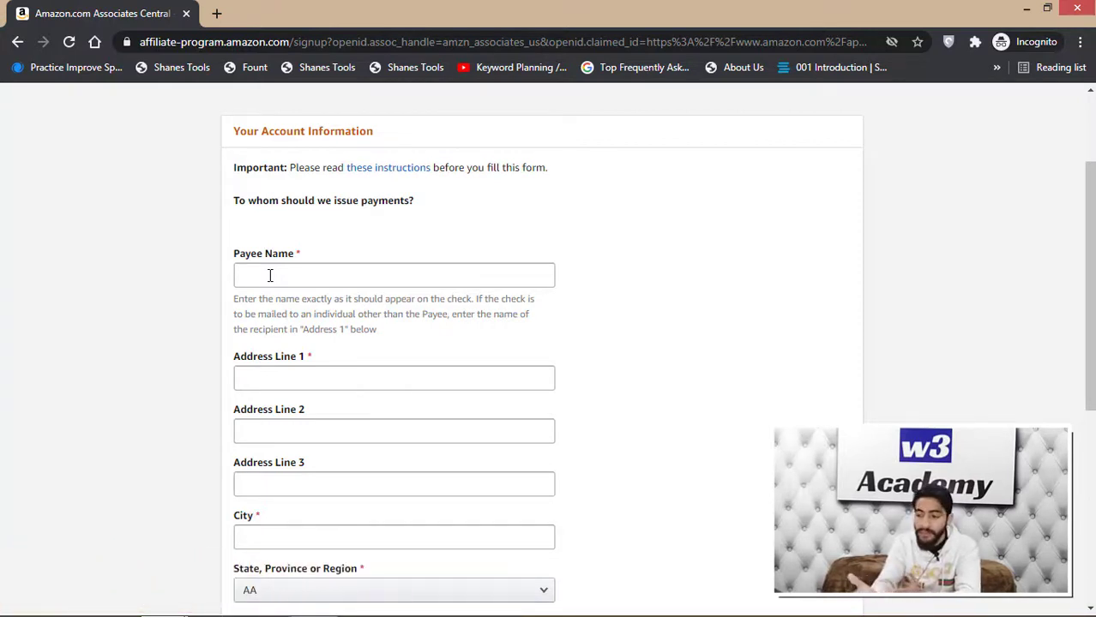
left_click(269, 275)
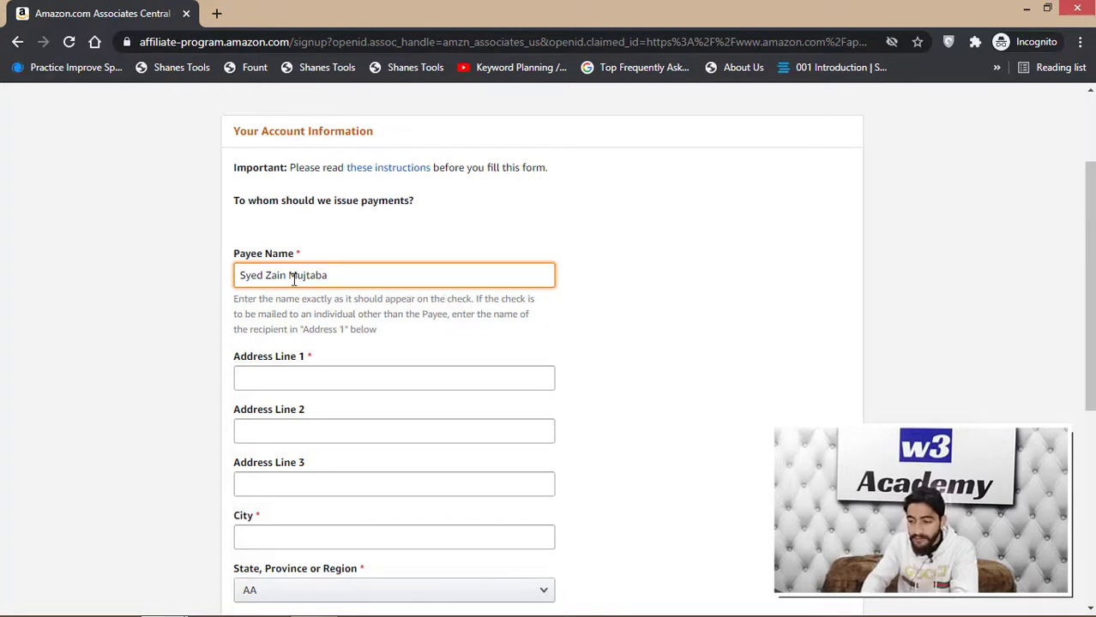
left_click(275, 382)
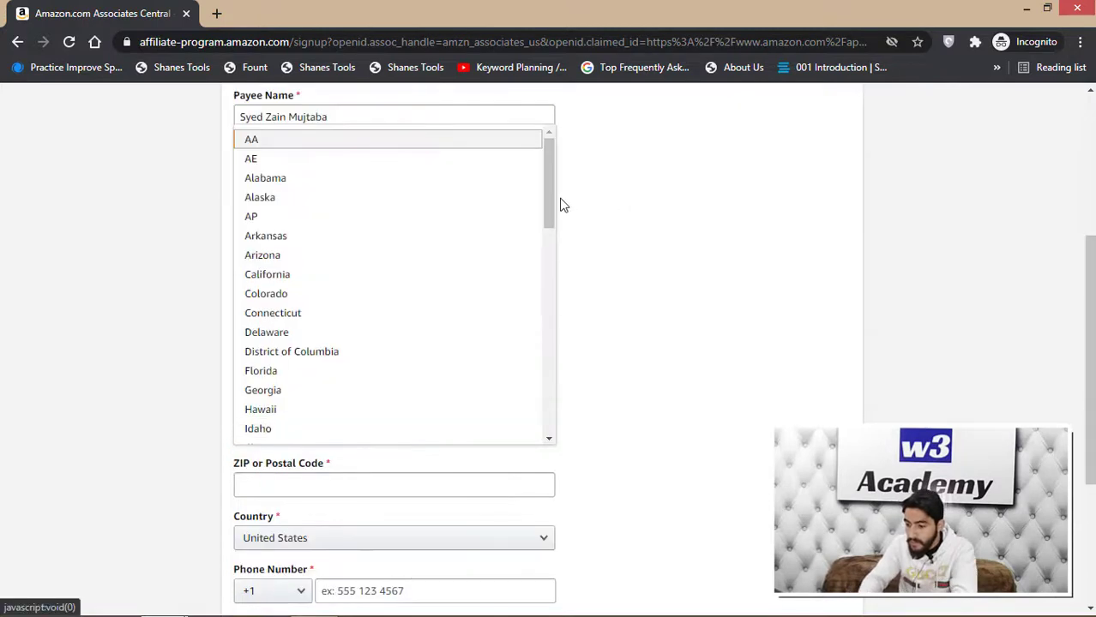
Set the country to Pakistan and scroll through the remaining address fields
left_click(543, 453)
left_click(477, 539)
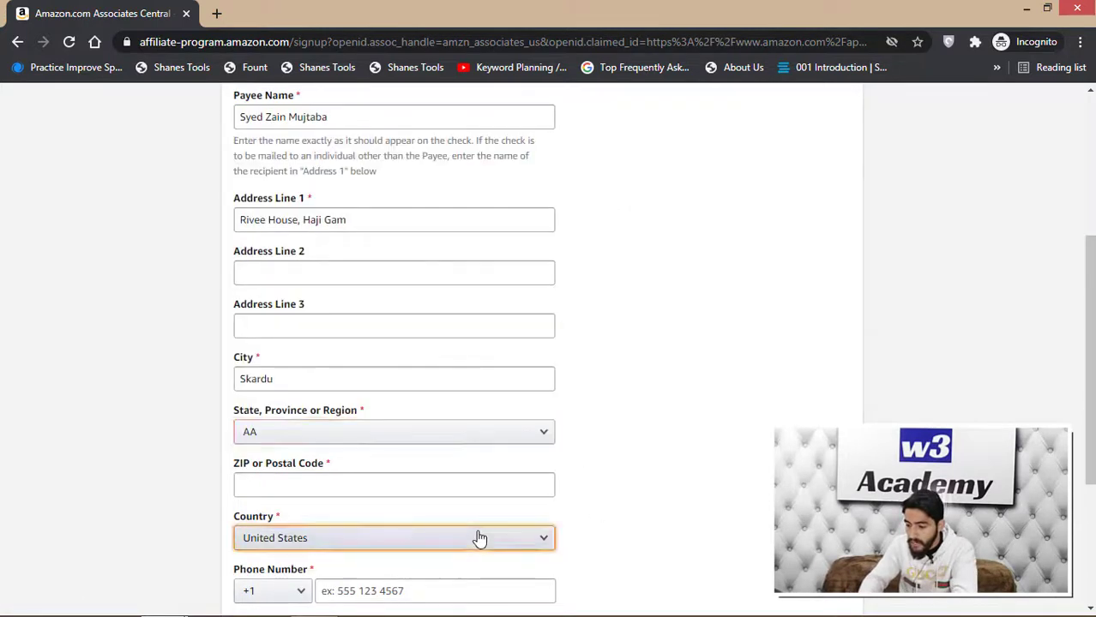
left_click(302, 306)
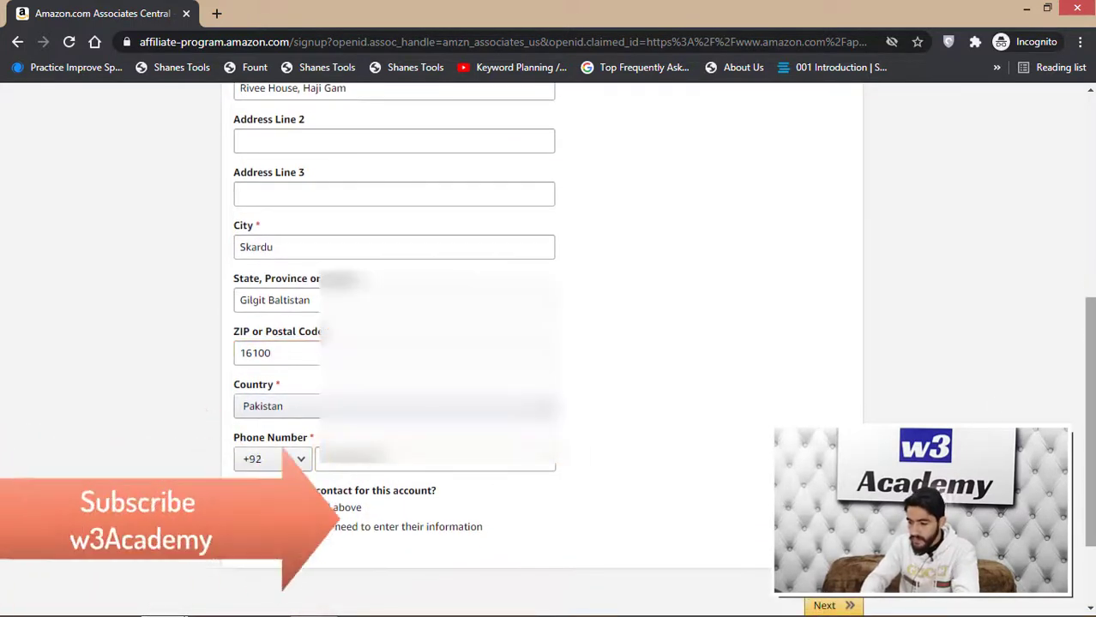
scroll(394, 343, "down", 1)
scroll(257, 369, "down", 1)
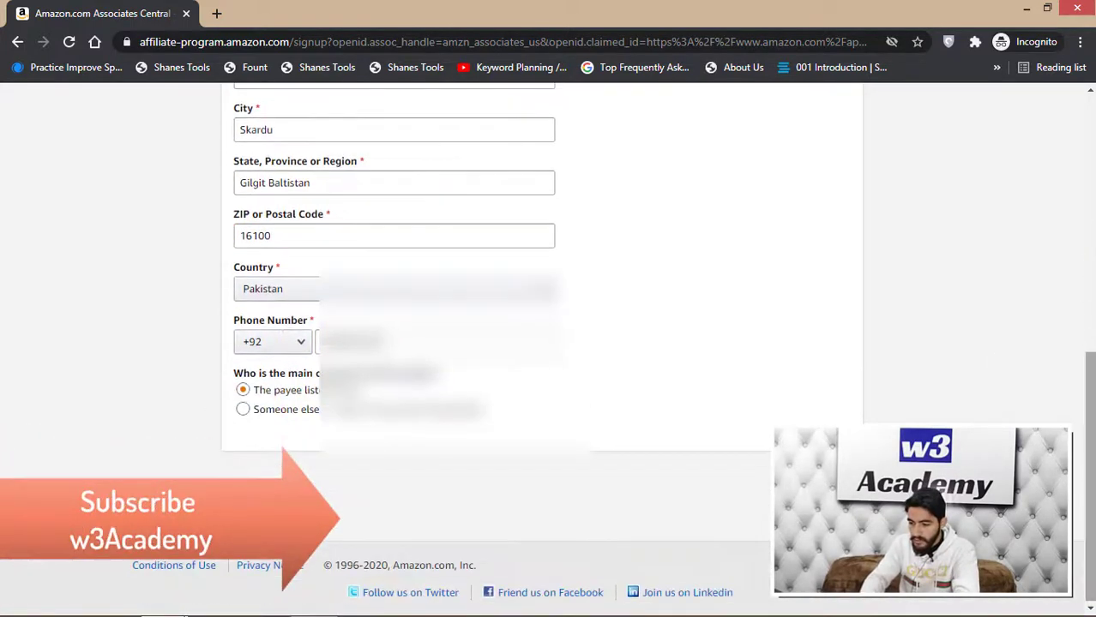
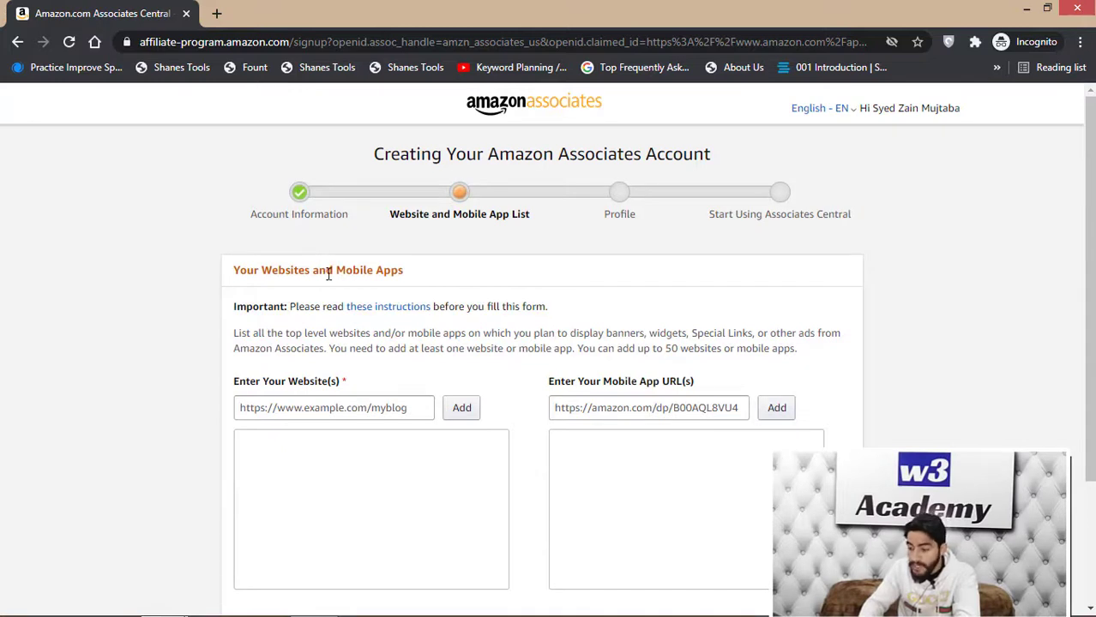
Scroll to the Enter Your Website(s) field, select it, and open a new browser tab
scroll(322, 291, "down", 2)
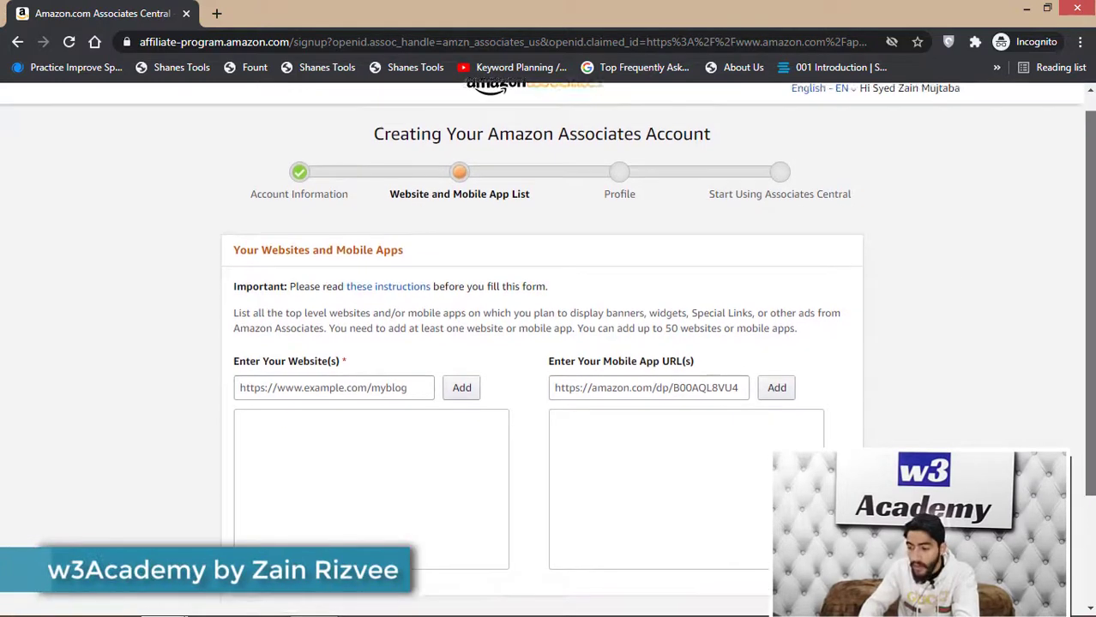
scroll(274, 326, "down", 1)
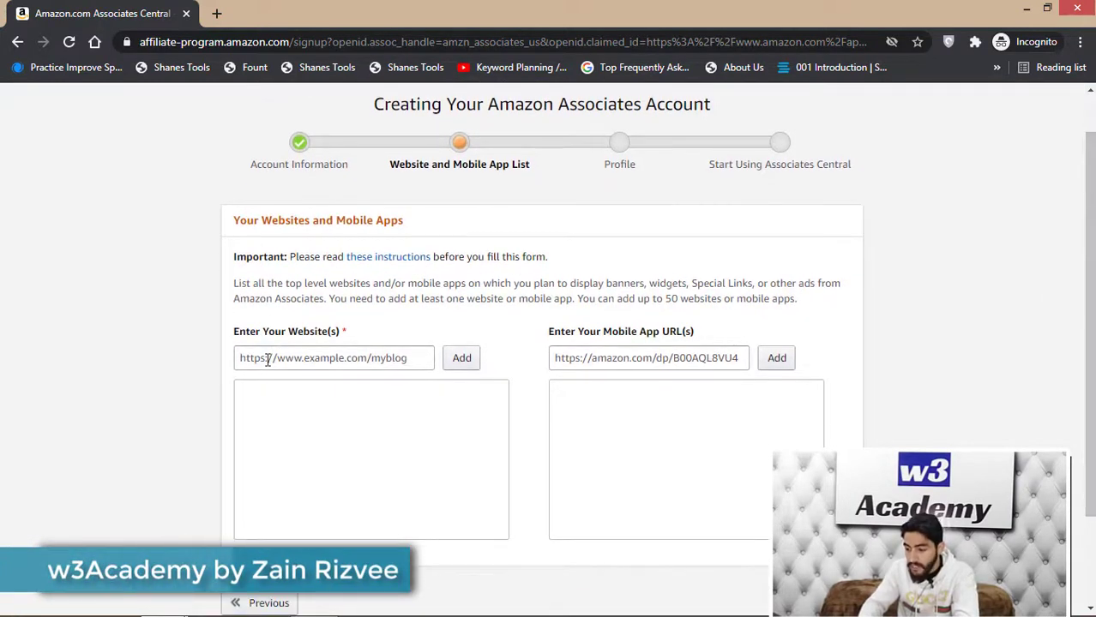
left_click(268, 360)
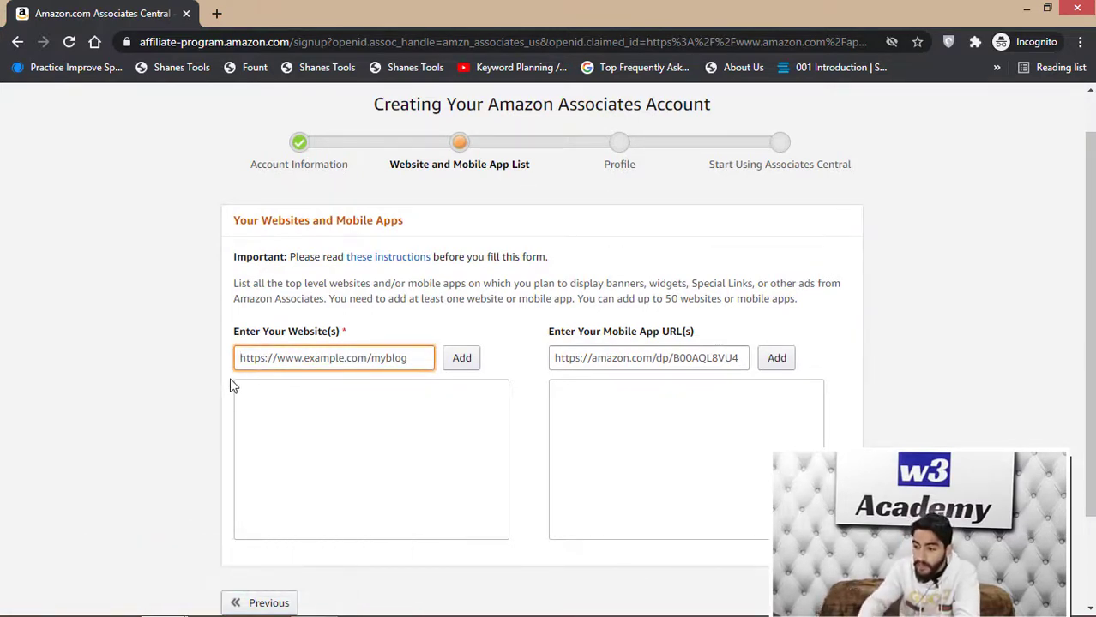
left_click(216, 12)
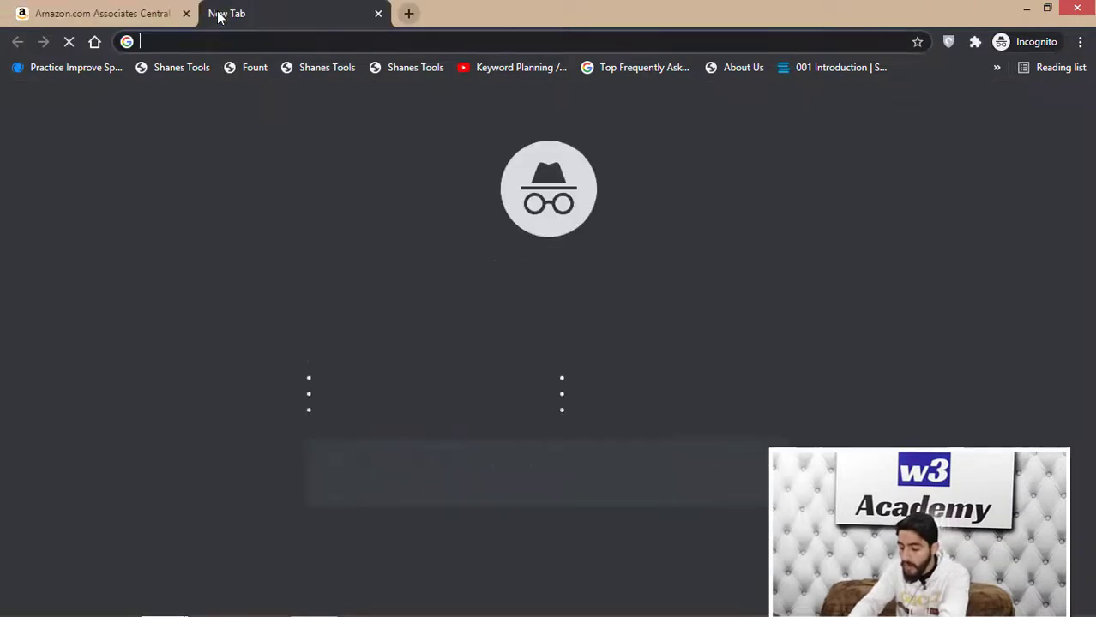
Load blogger.com in the new tab, then return to the Amazon sign-up form
type("blogger.como")
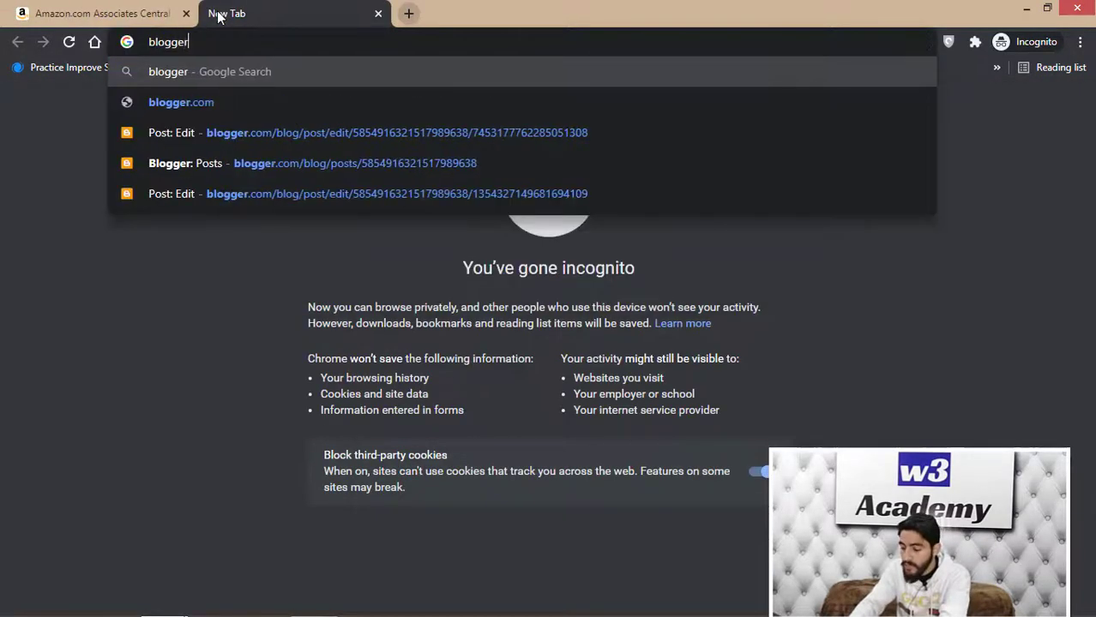
key("Return")
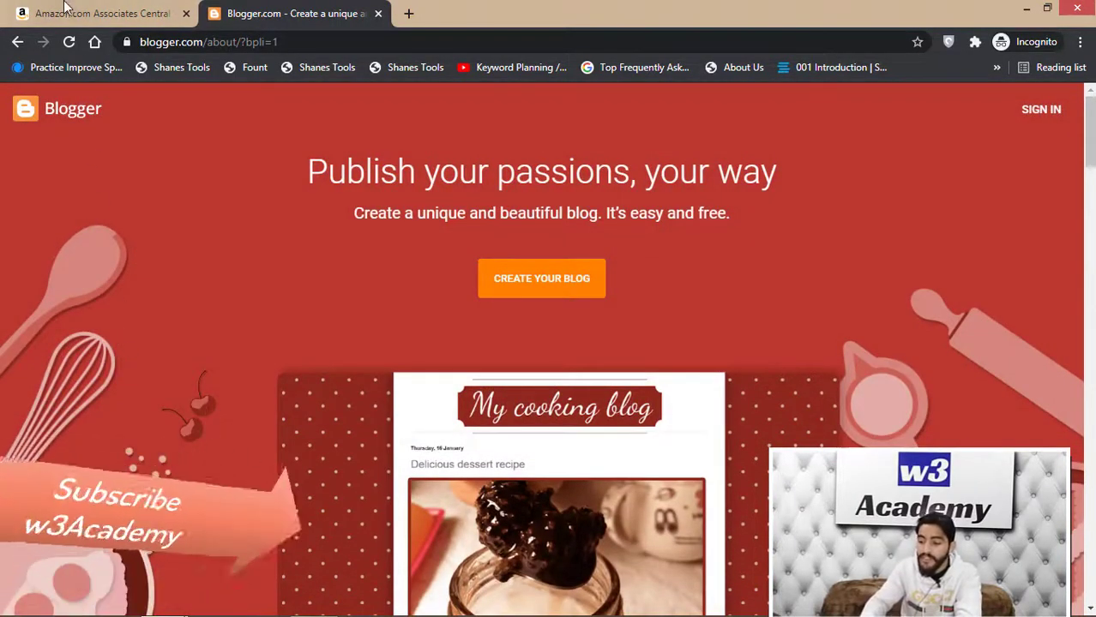
key("ctrl+1")
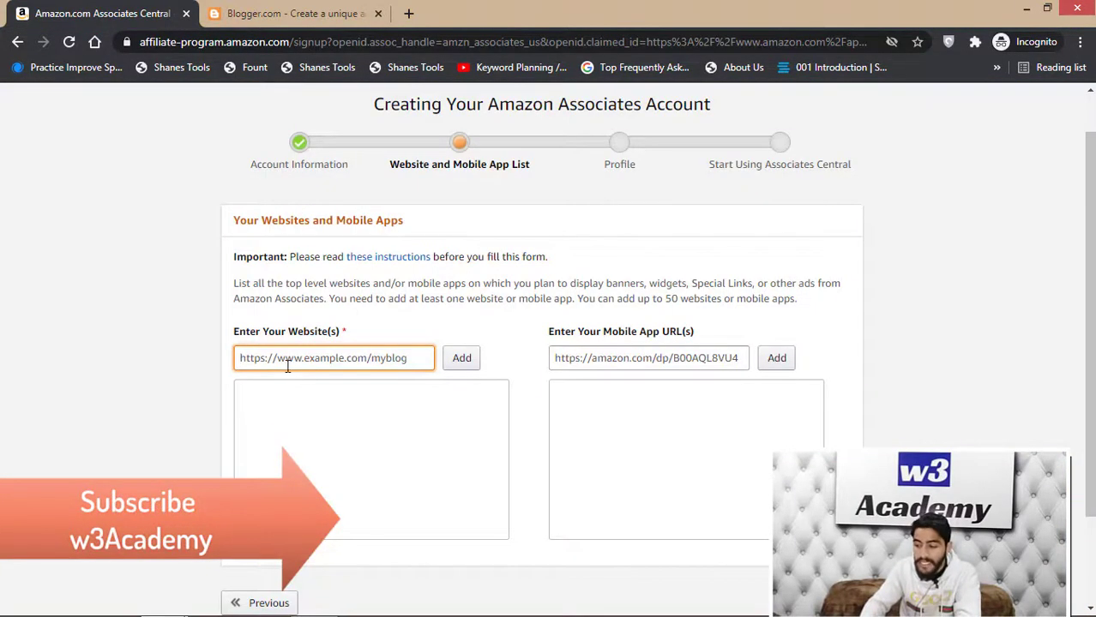
Add the w3academy YouTube channel address to the website list
left_click(407, 10)
type("yout")
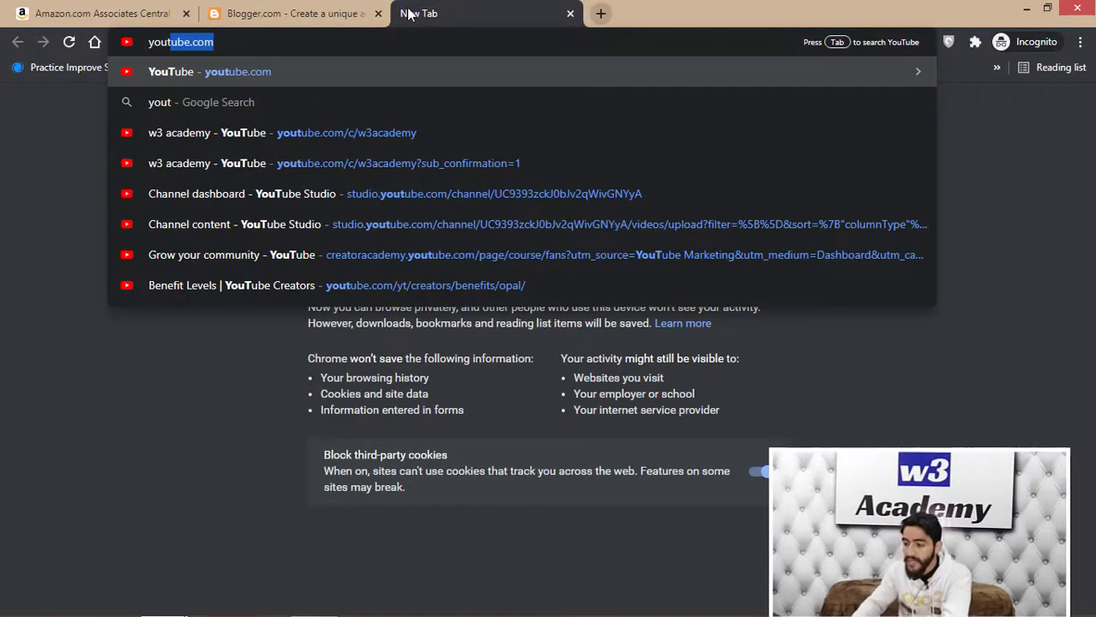
key("Down")
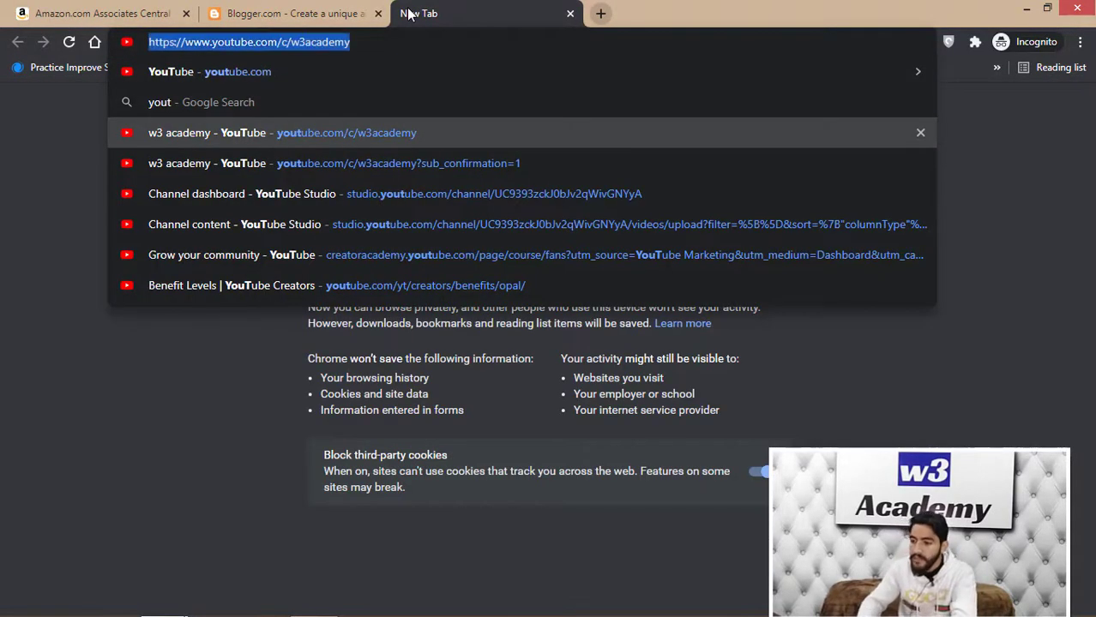
left_click(96, 13)
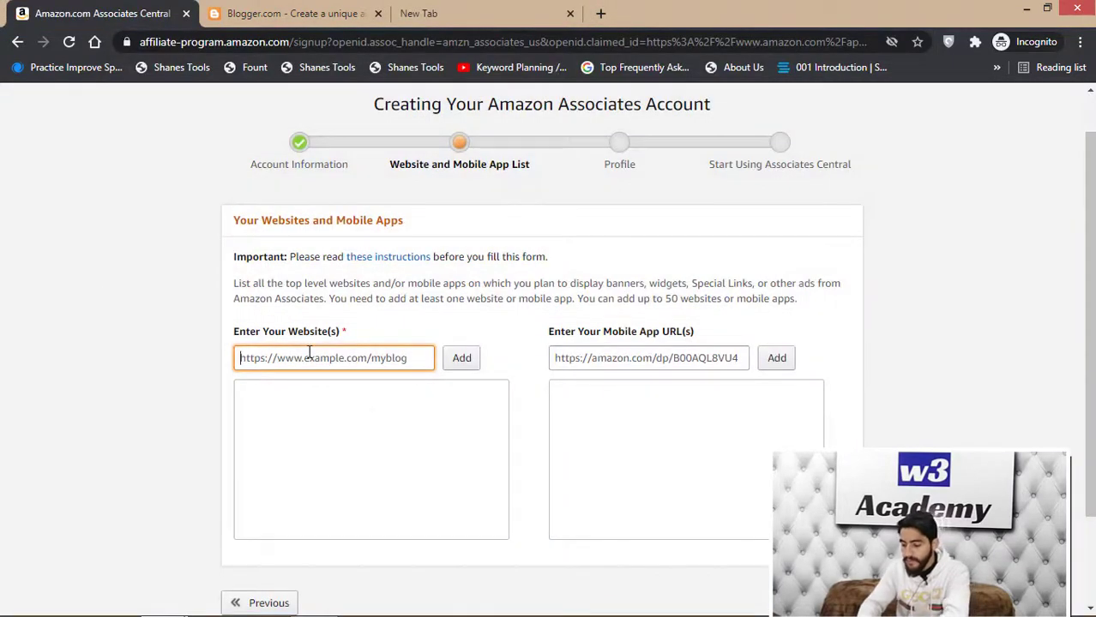
type("https://www.youtube.com/c/w3academy")
left_click(462, 358)
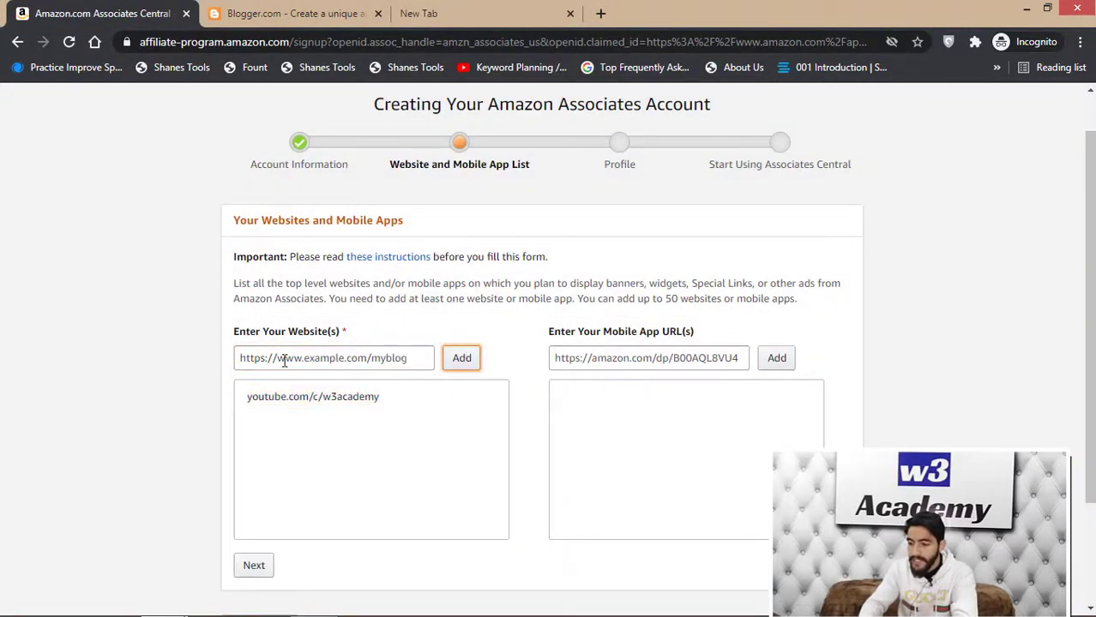
Copy w3academy.net from the other tab and add it as a second website
left_click(514, 13)
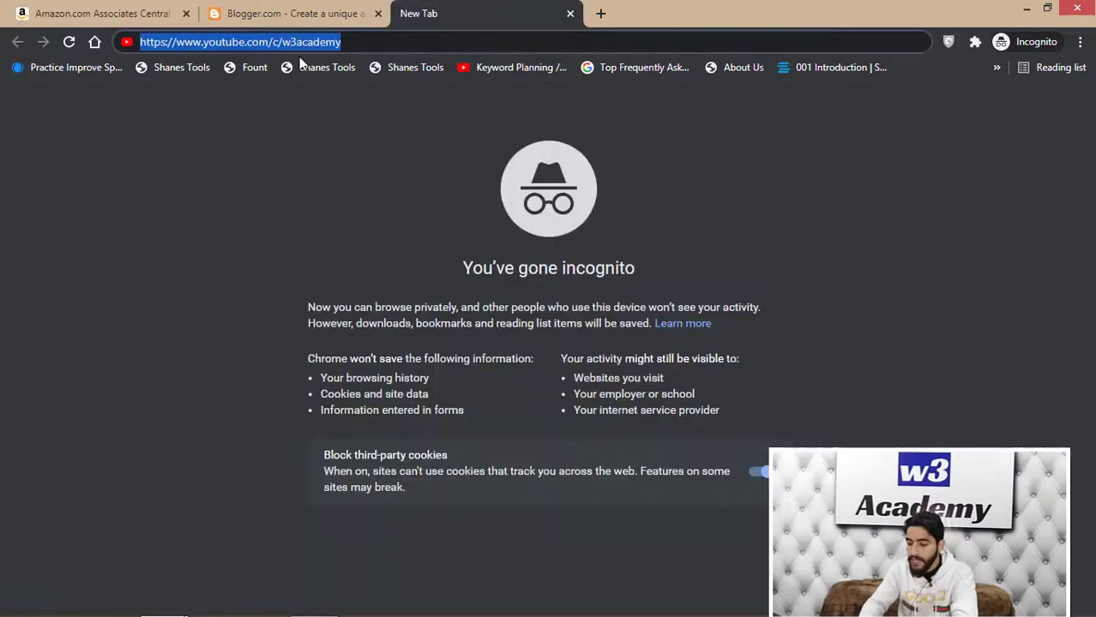
type("w3")
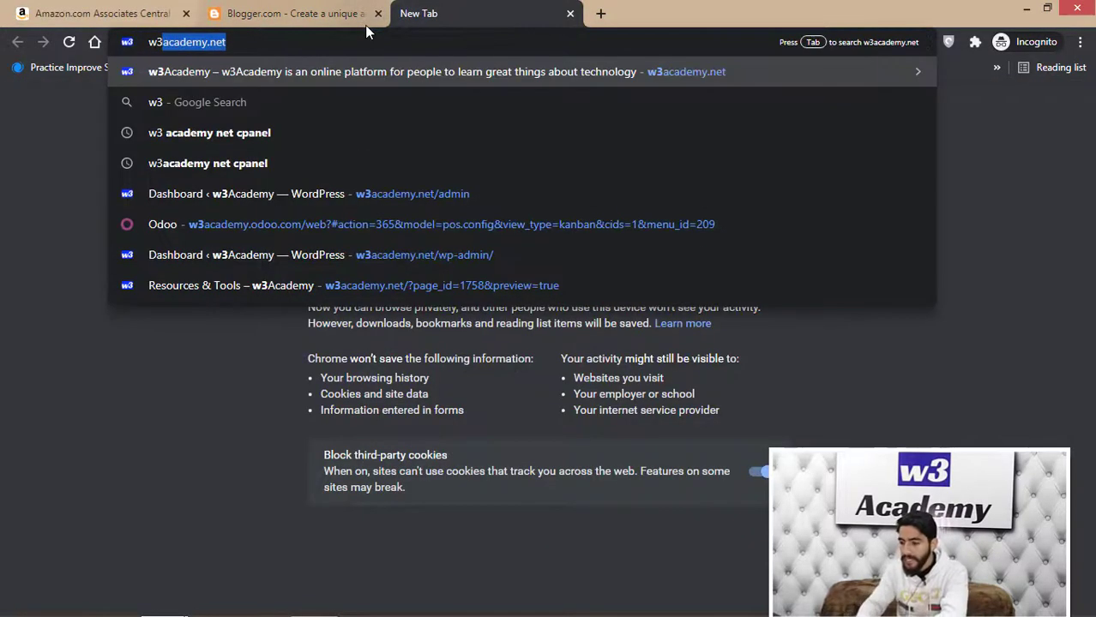
key("ctrl+a")
key("ctrl+c")
left_click(102, 13)
left_click(325, 358)
key("ctrl+v")
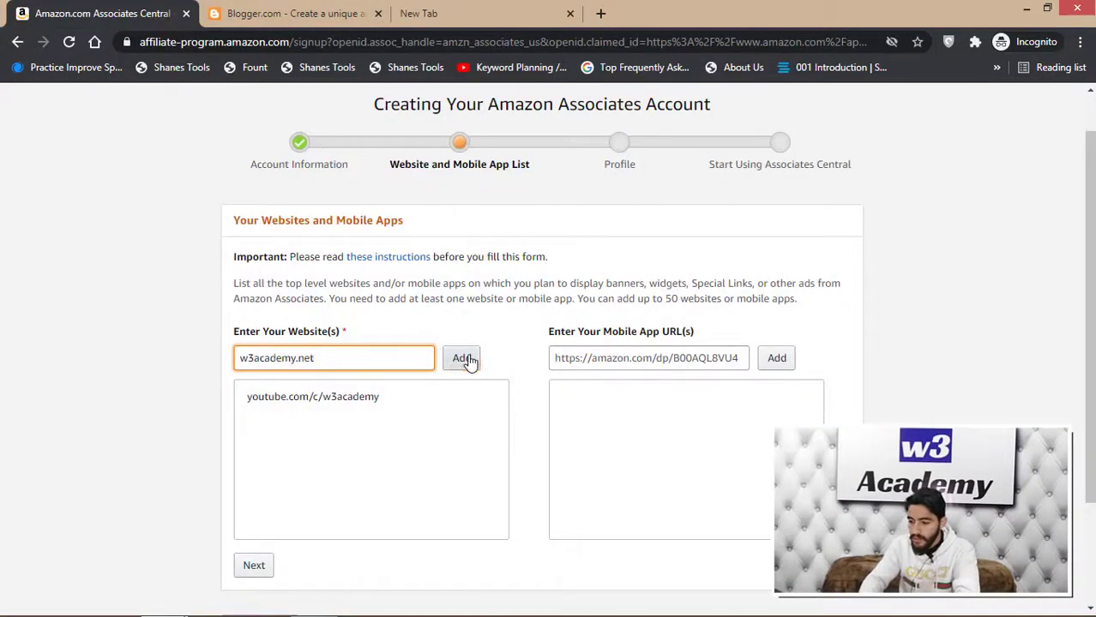
left_click(461, 358)
mouse_move(278, 399)
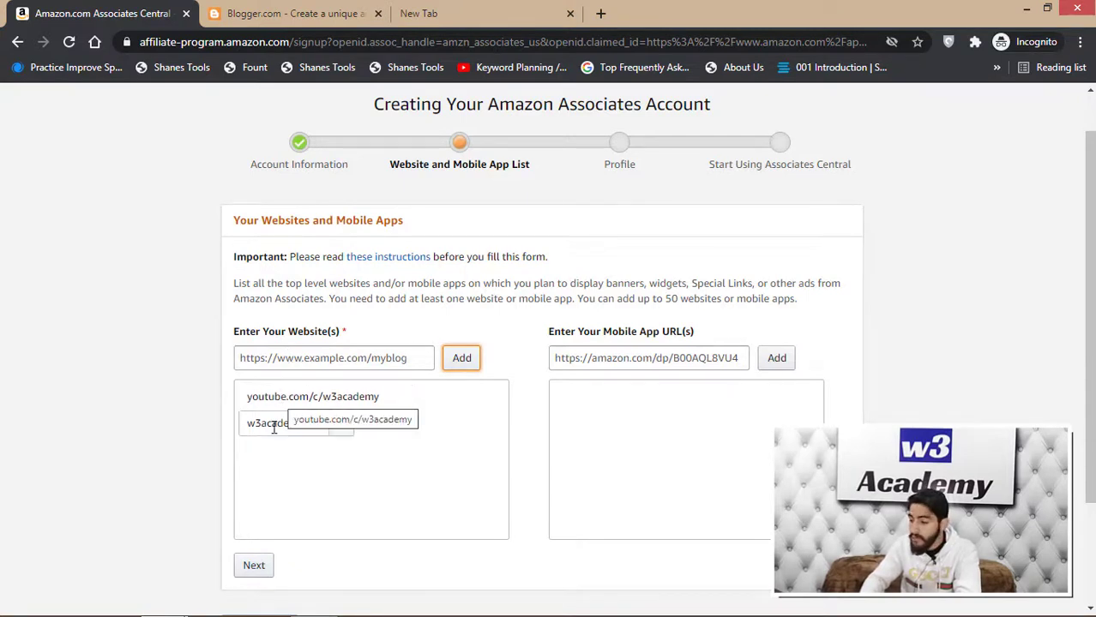
scroll(451, 261, "down", 1)
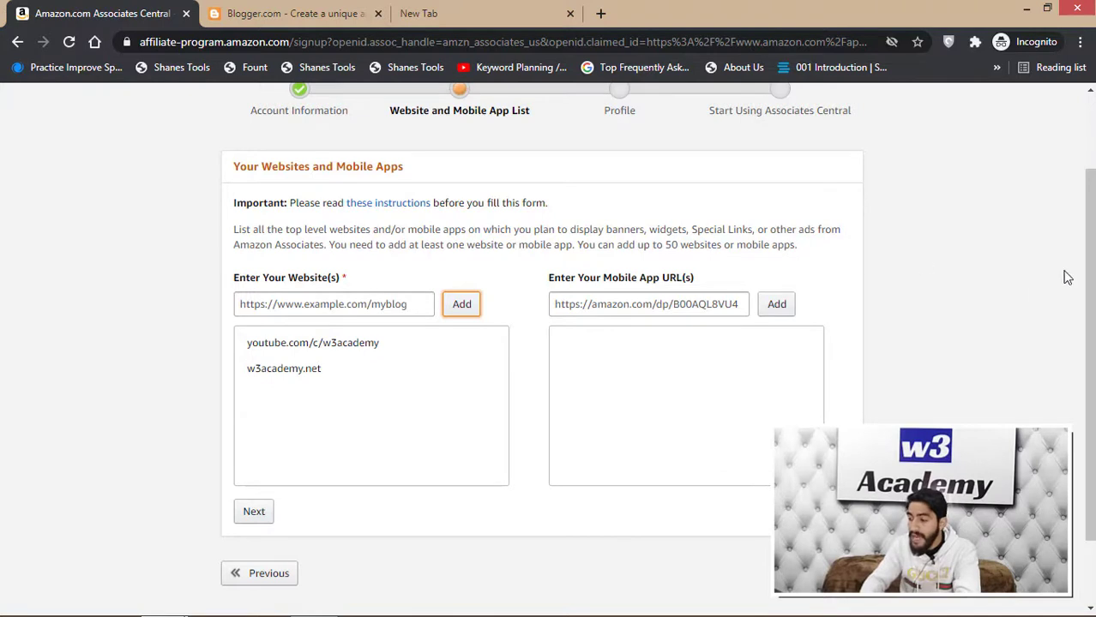
scroll(1067, 277, "down", 1)
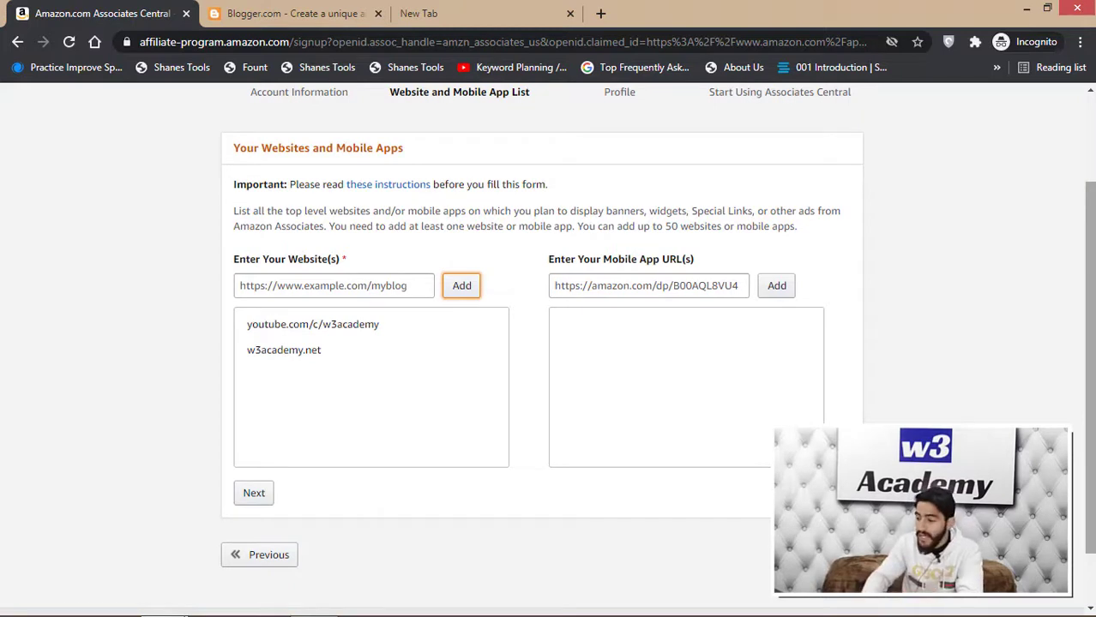
scroll(547, 351, "down", 1)
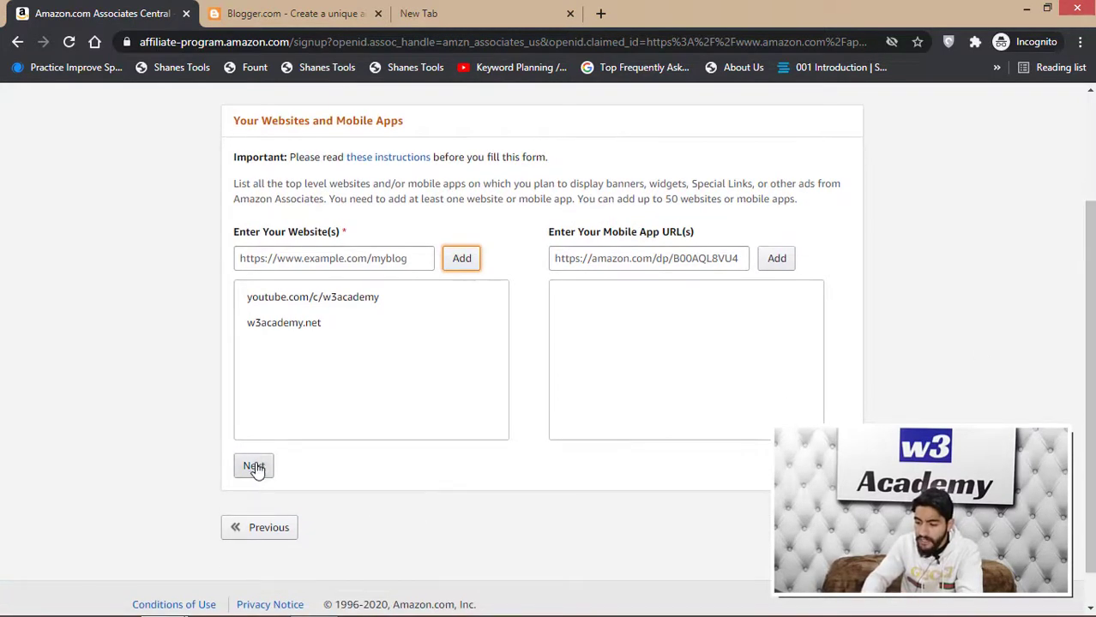
Submit the website list, answer No to the under-13 audience question, and confirm
left_click(255, 468)
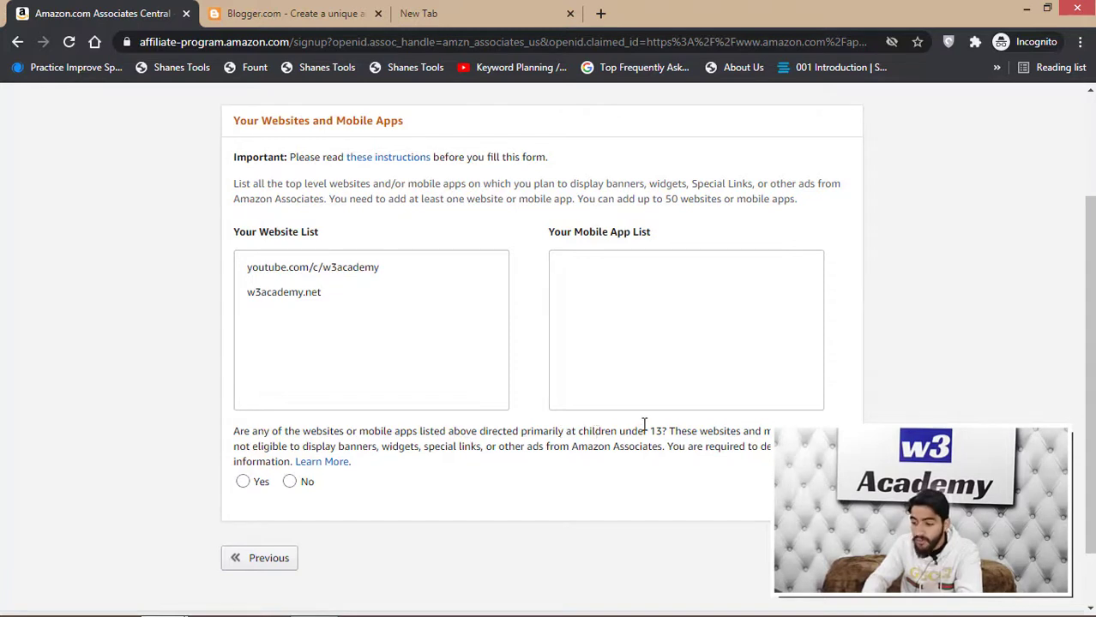
left_click(290, 482)
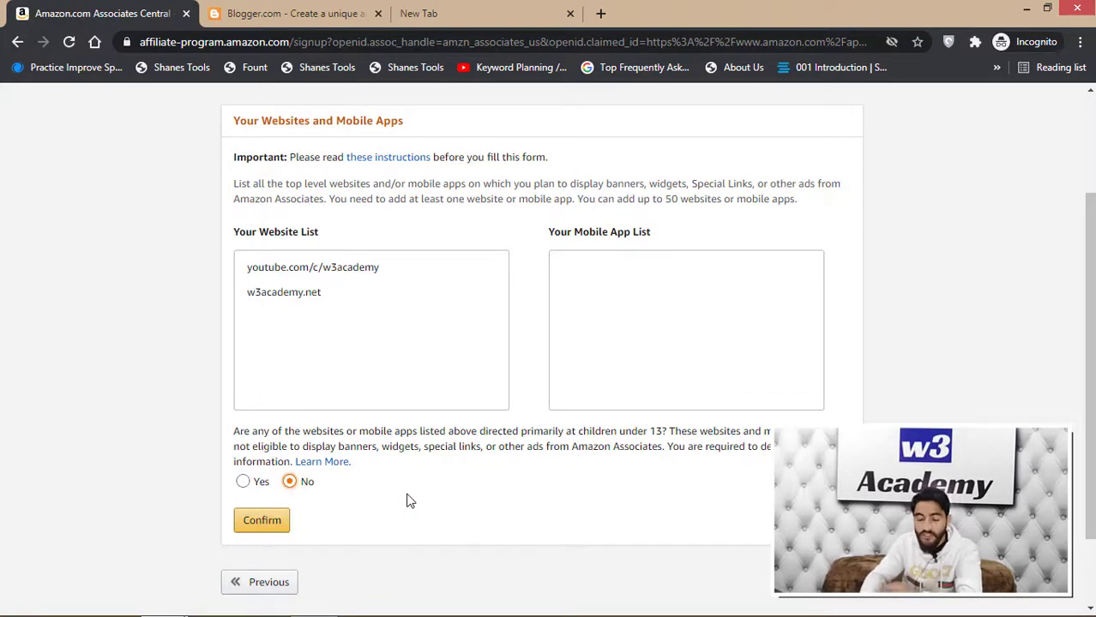
left_click(262, 519)
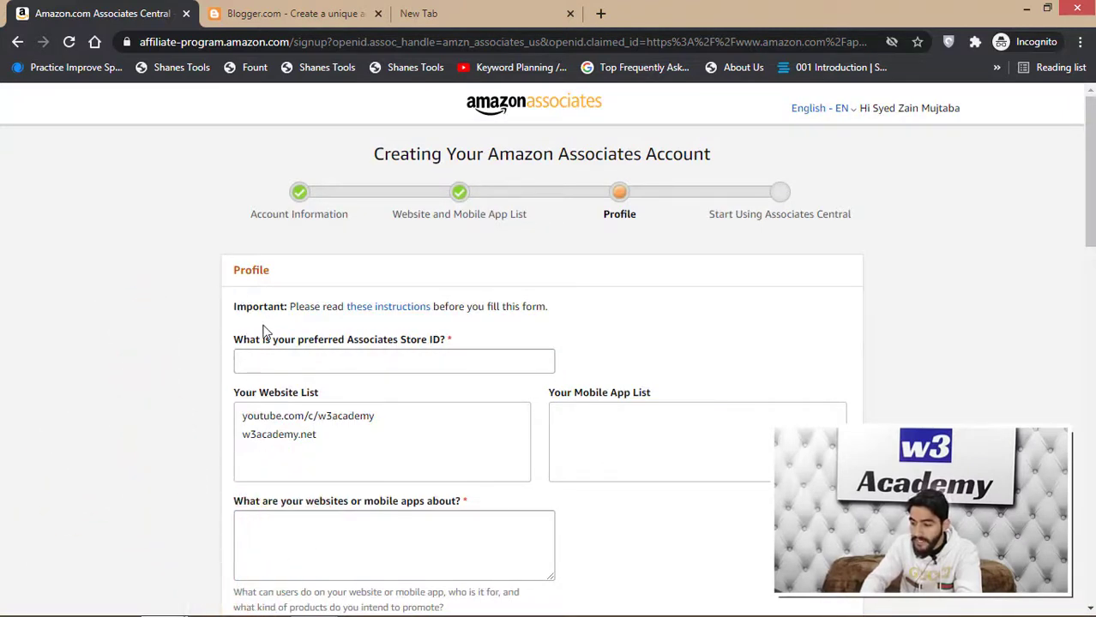
Enter w3academy as the preferred Associates Store ID
mouse_move(396, 313)
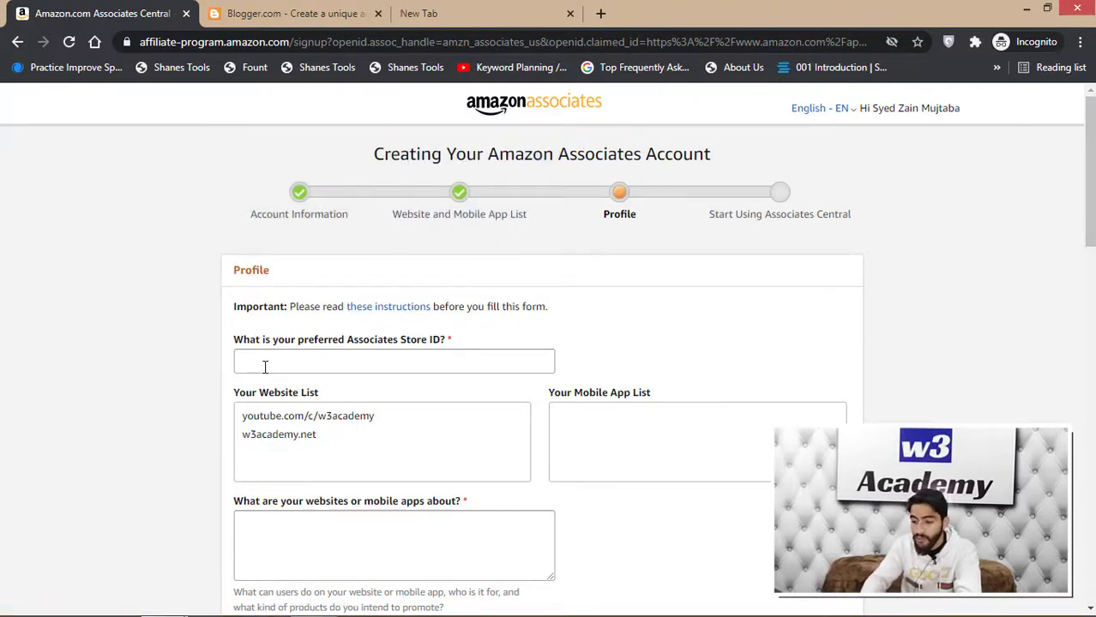
left_click(265, 367)
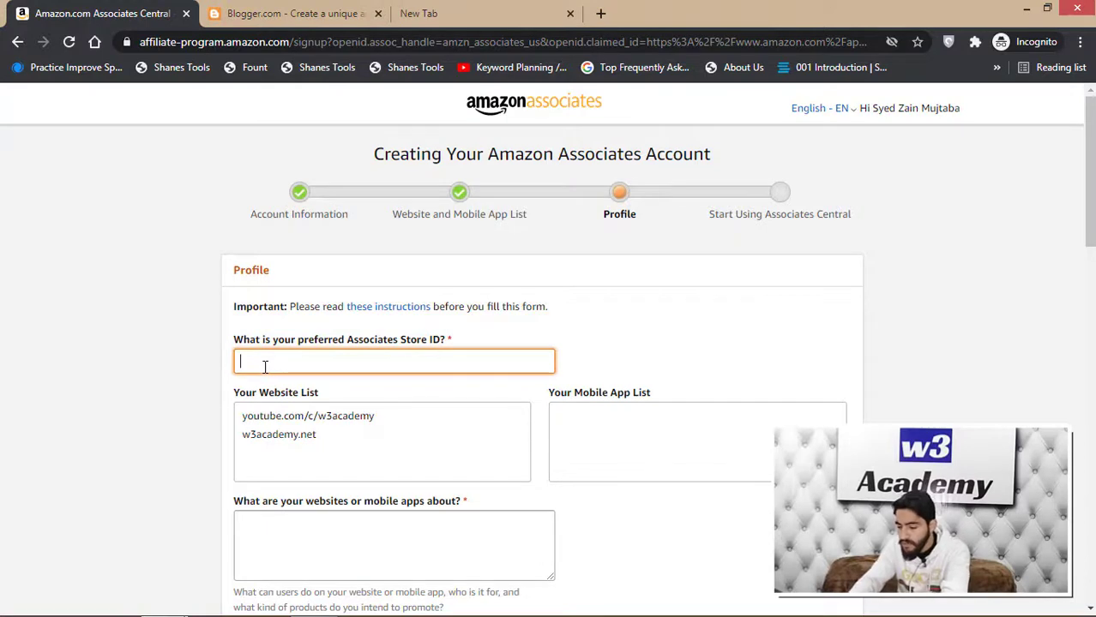
type("w3aca")
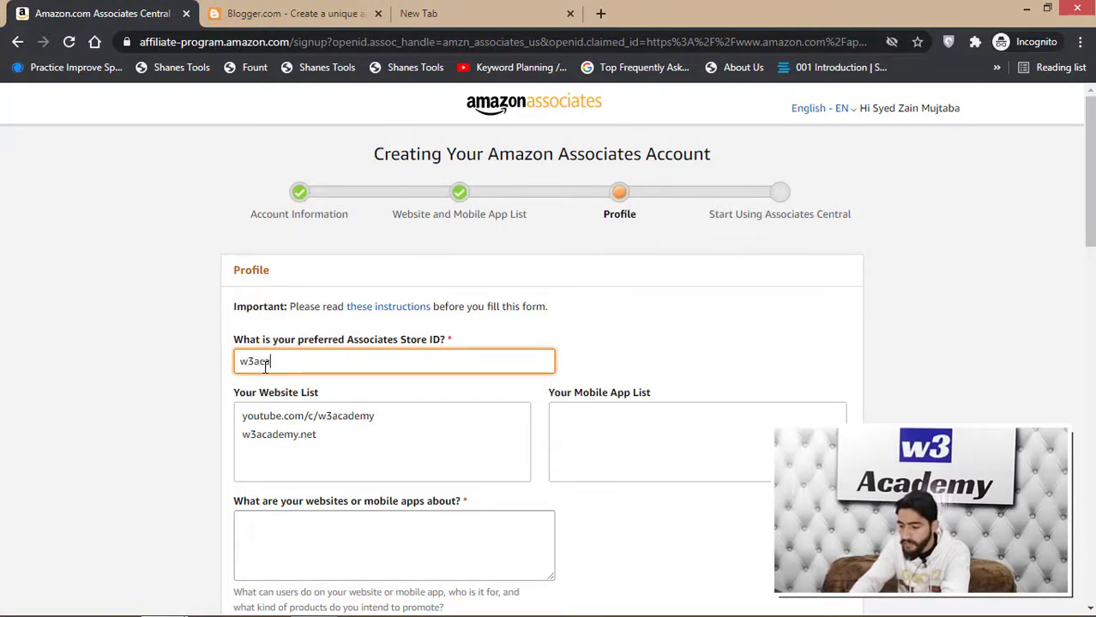
type("demy")
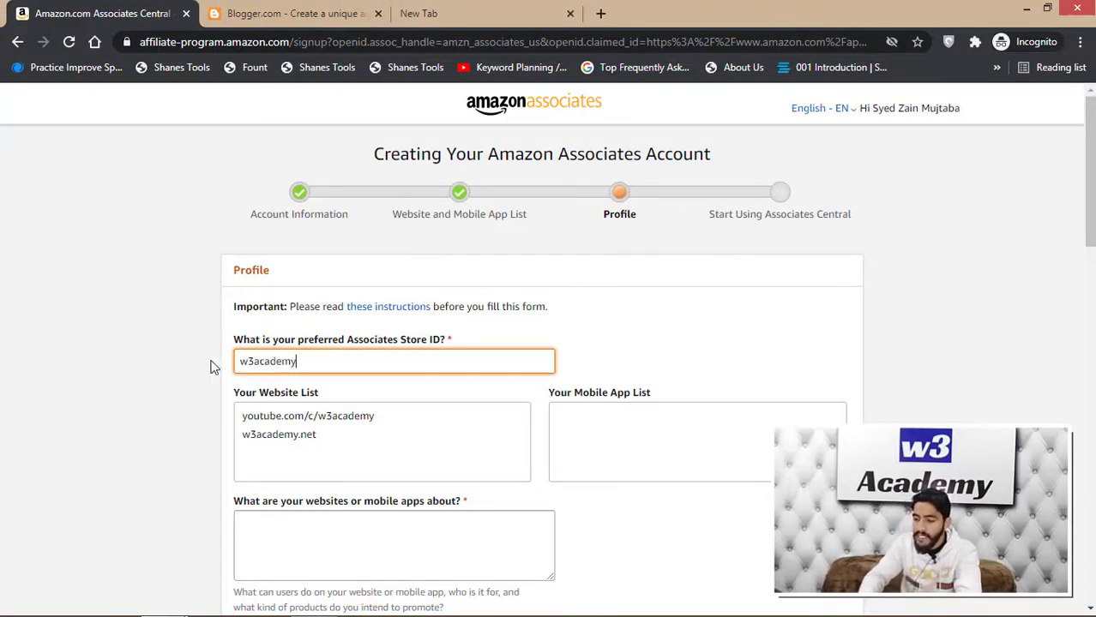
left_click(210, 364)
Paste the description about latest technologies, tech products and digital products
scroll(549, 258, "down", 3)
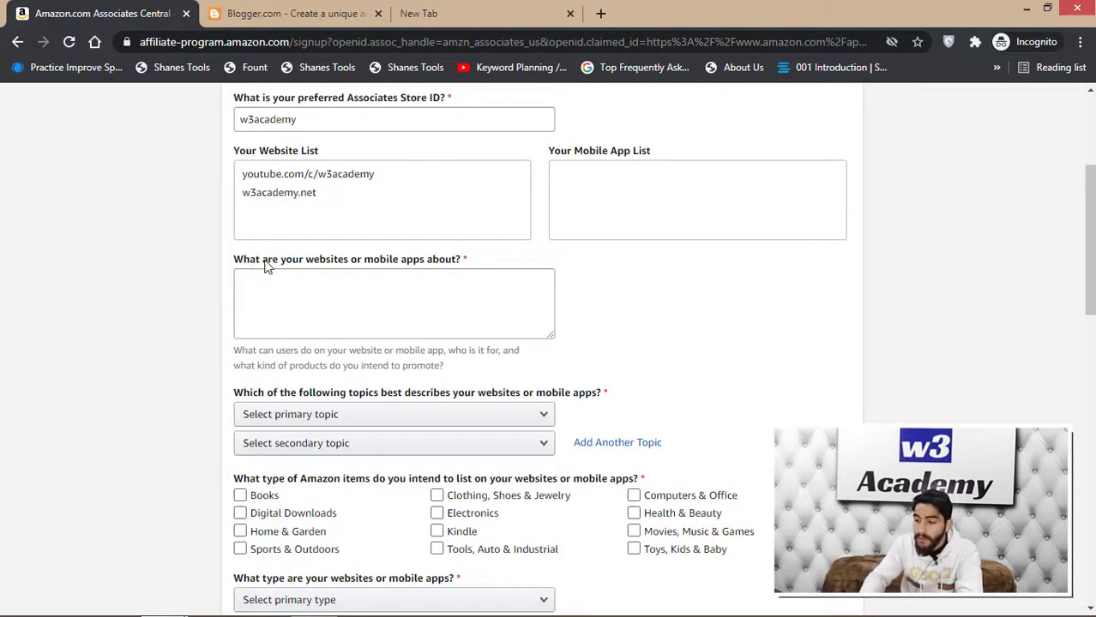
left_click(318, 290)
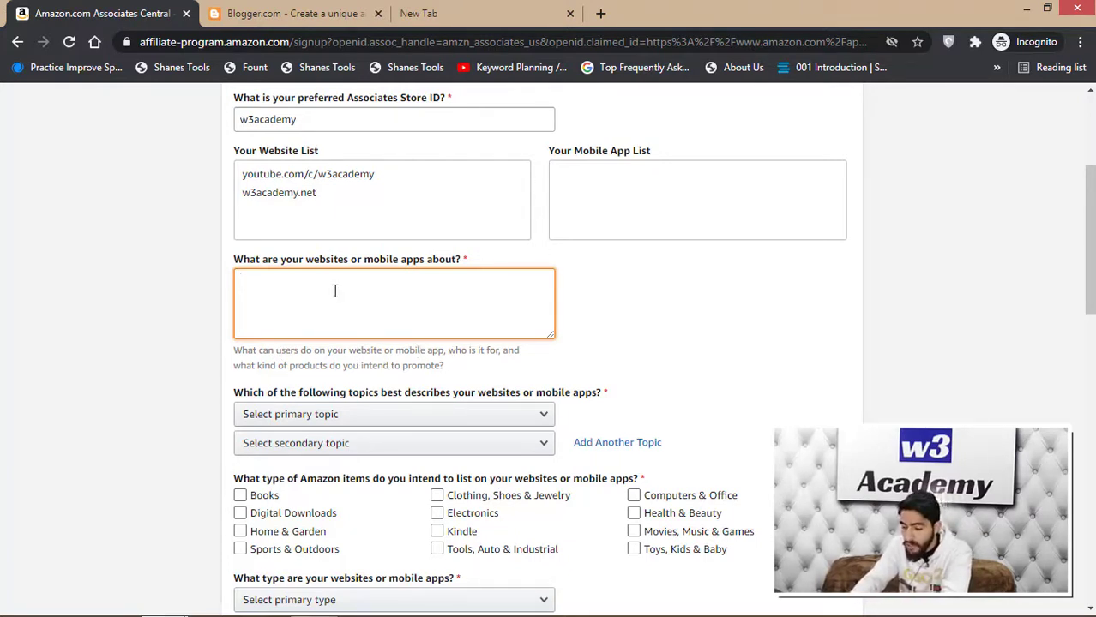
key("ctrl+v")
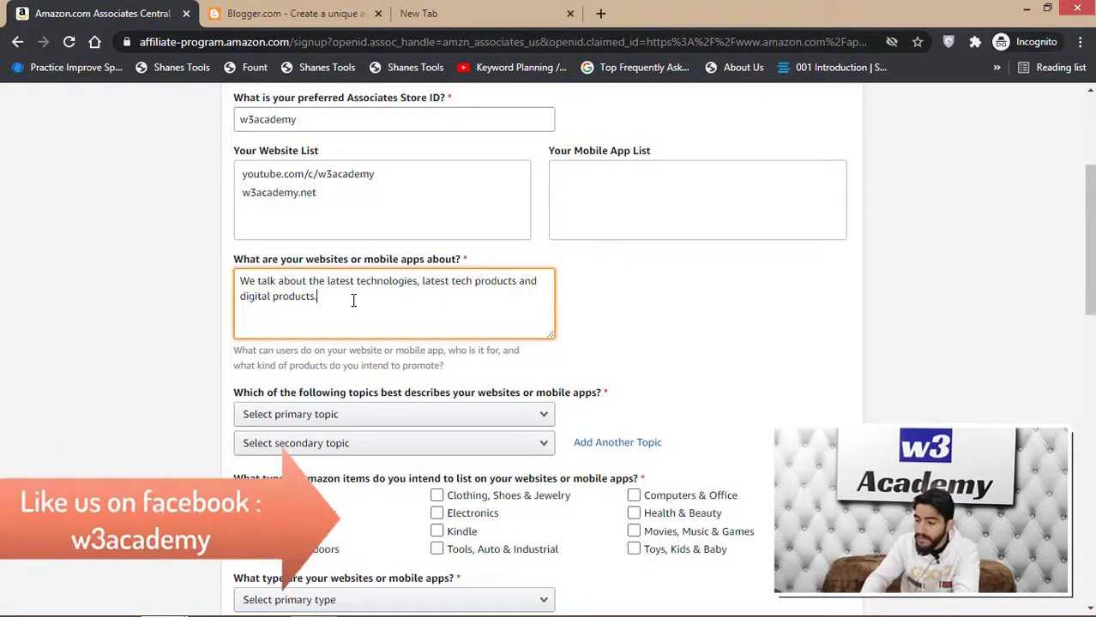
left_click(745, 309)
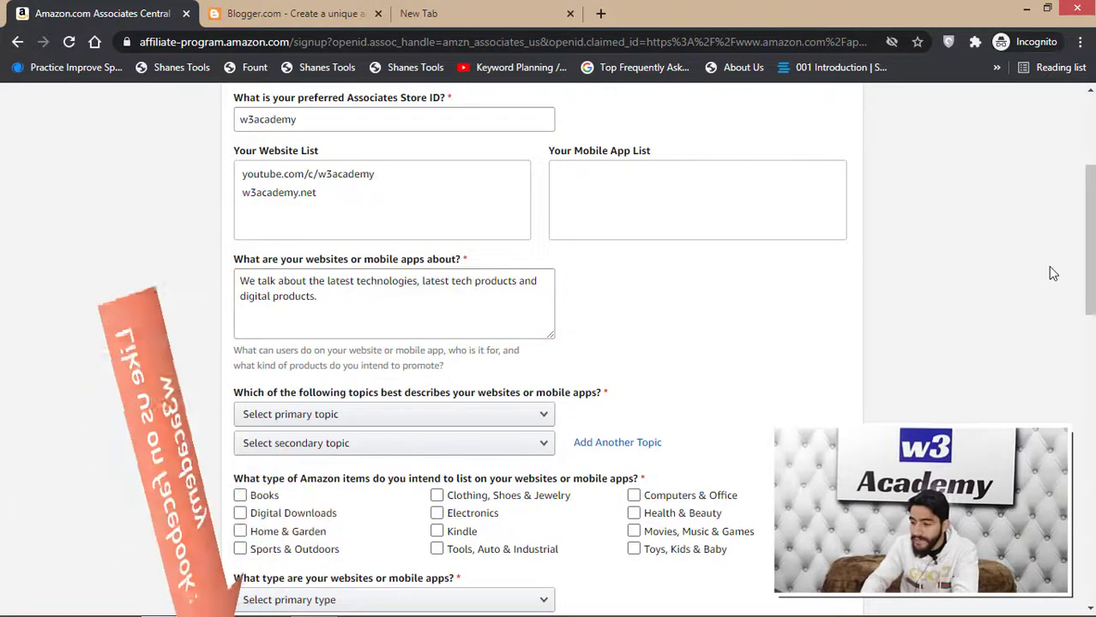
Choose Computers/Software/Technology as primary topic and Business/Industrial as secondary topic
scroll(411, 343, "down", 1)
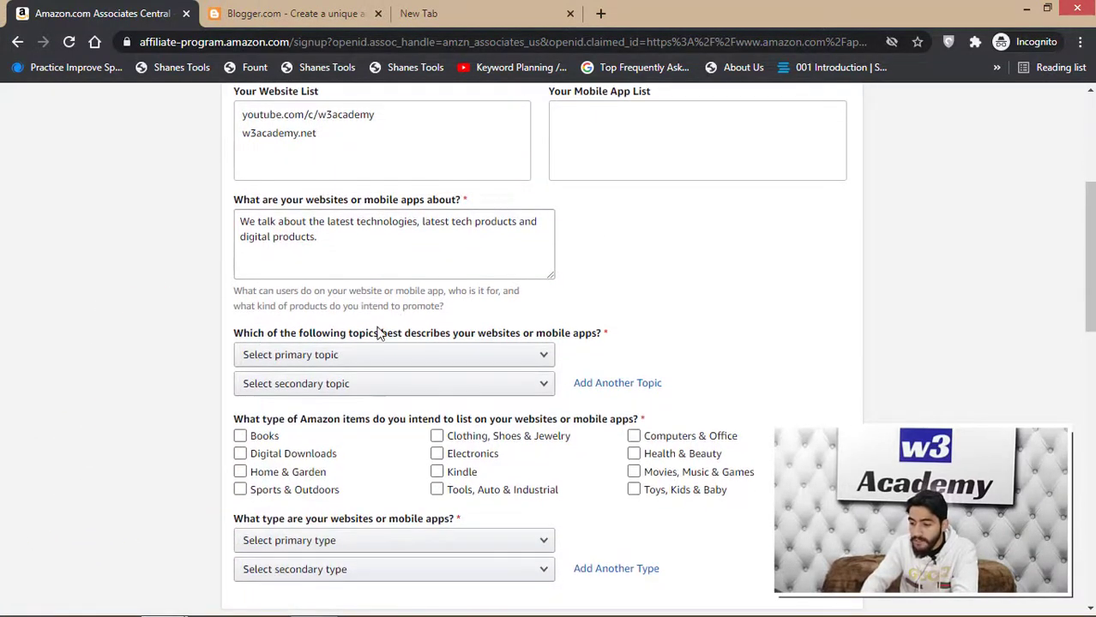
left_click(359, 357)
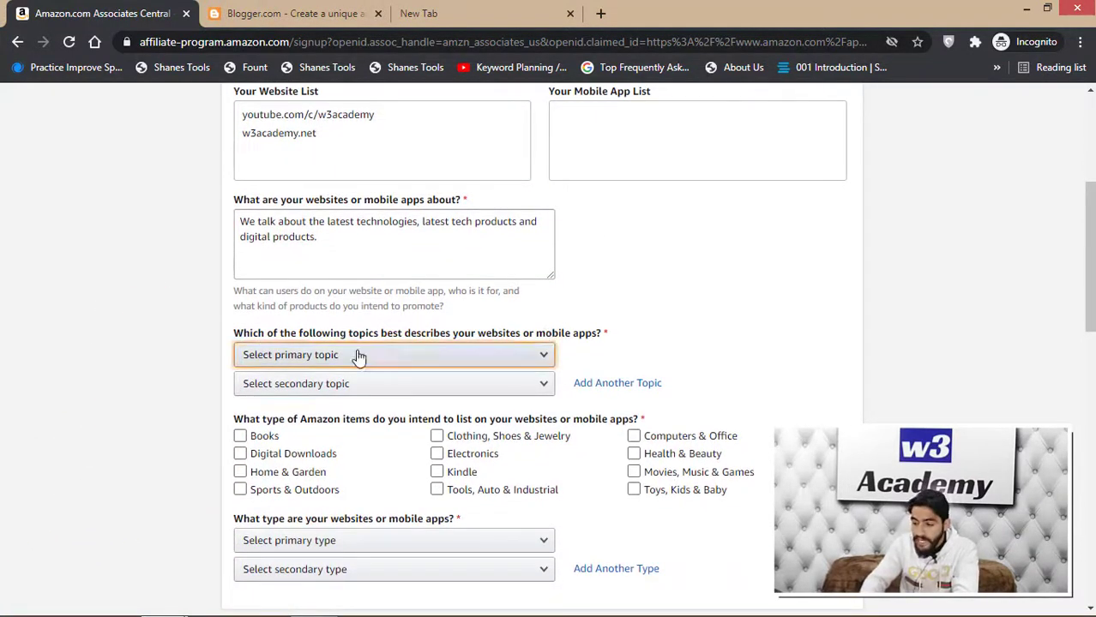
left_click(358, 355)
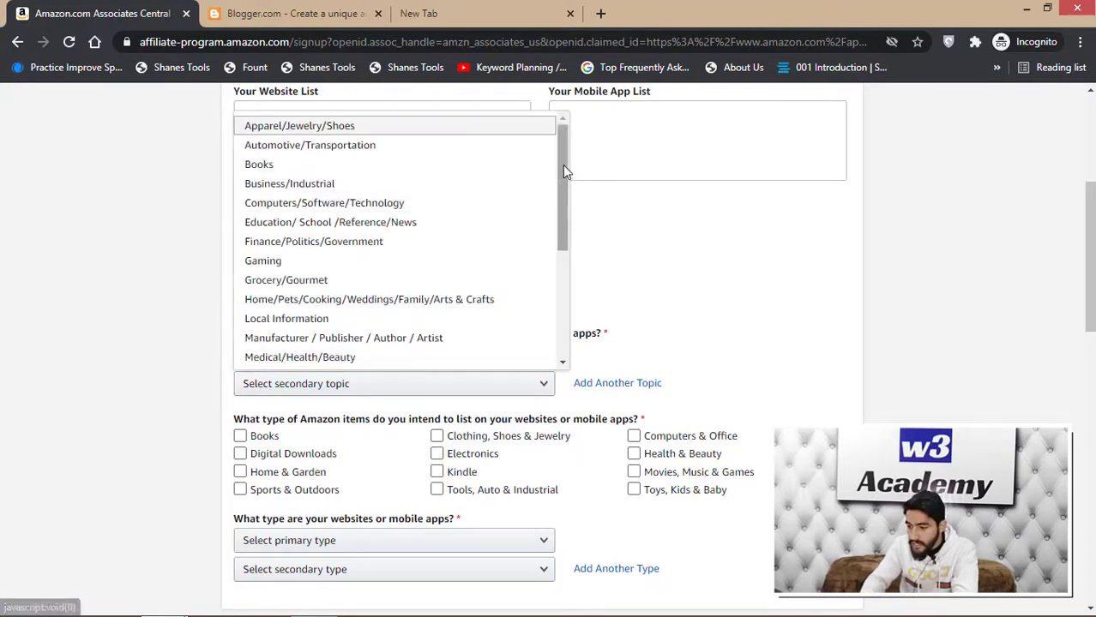
left_click_drag(564, 172, 564, 175)
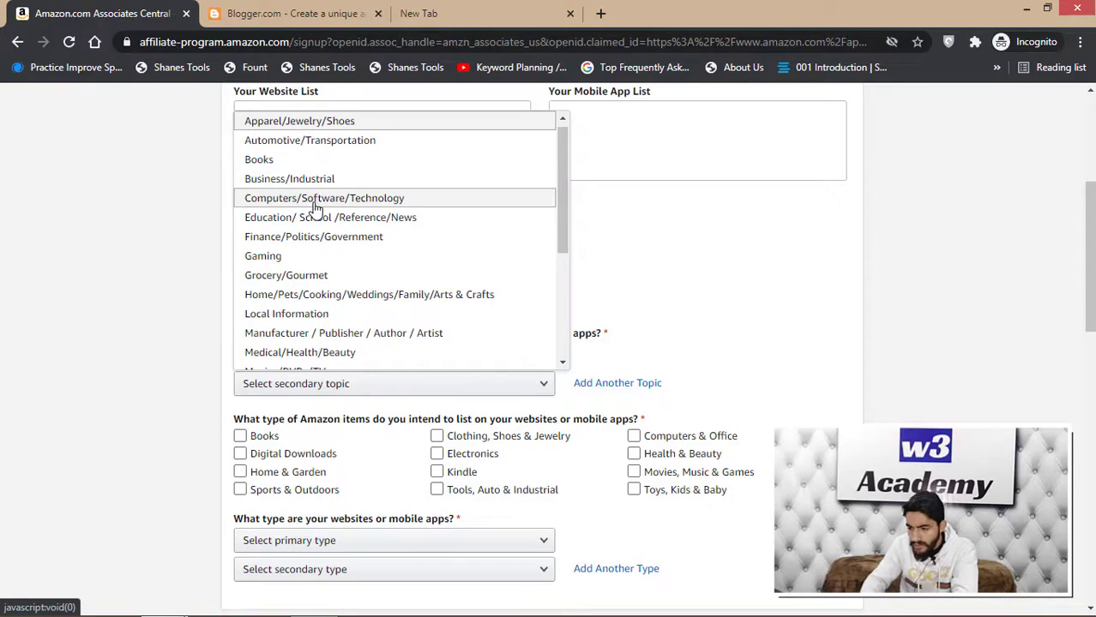
left_click(315, 201)
left_click(321, 384)
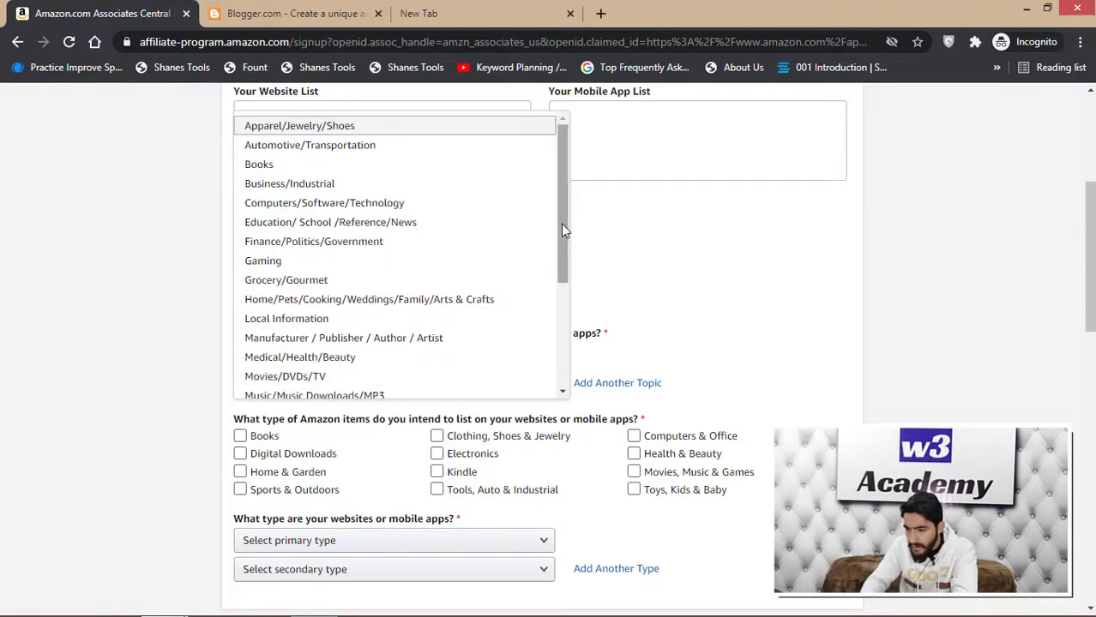
left_click(314, 190)
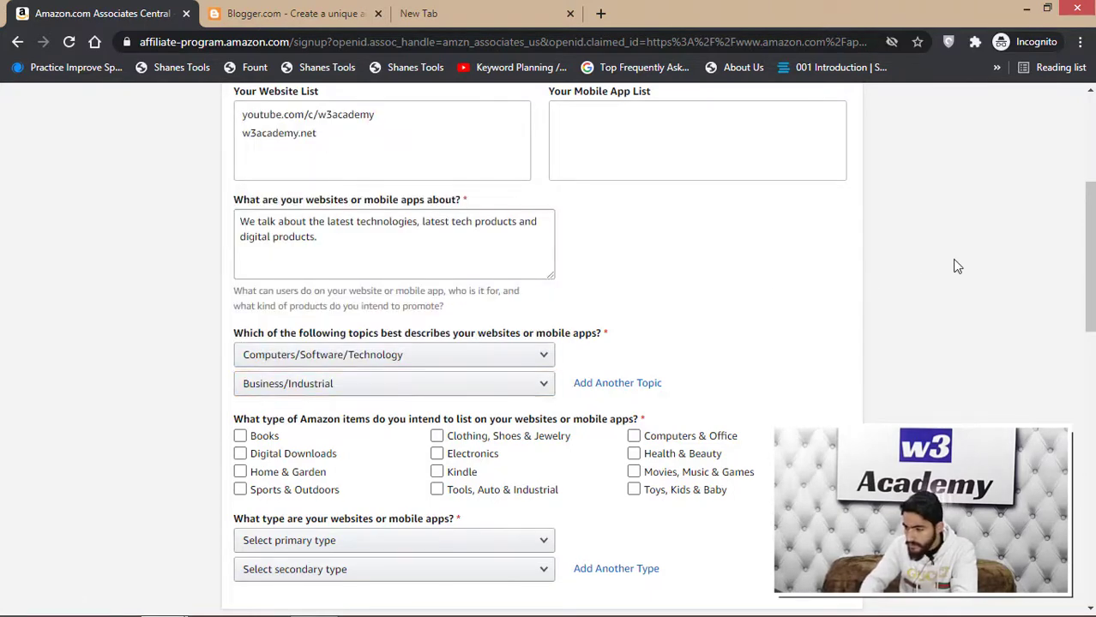
left_click_drag(1089, 276, 1093, 319)
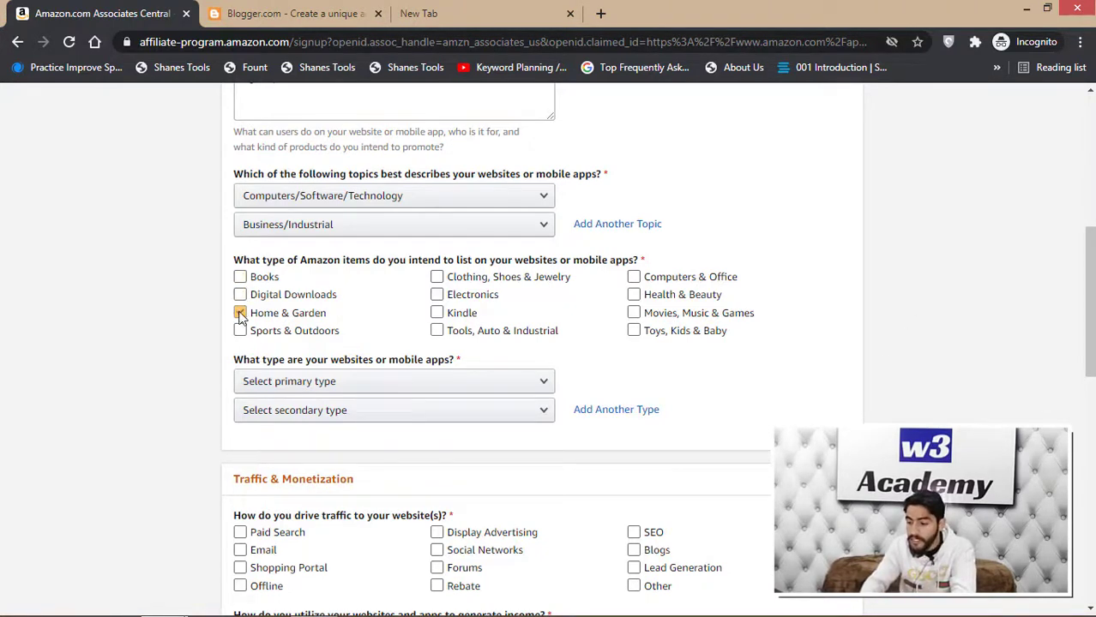
Tick Digital Downloads, Computers & Office and Electronics as the item types
left_click(368, 336)
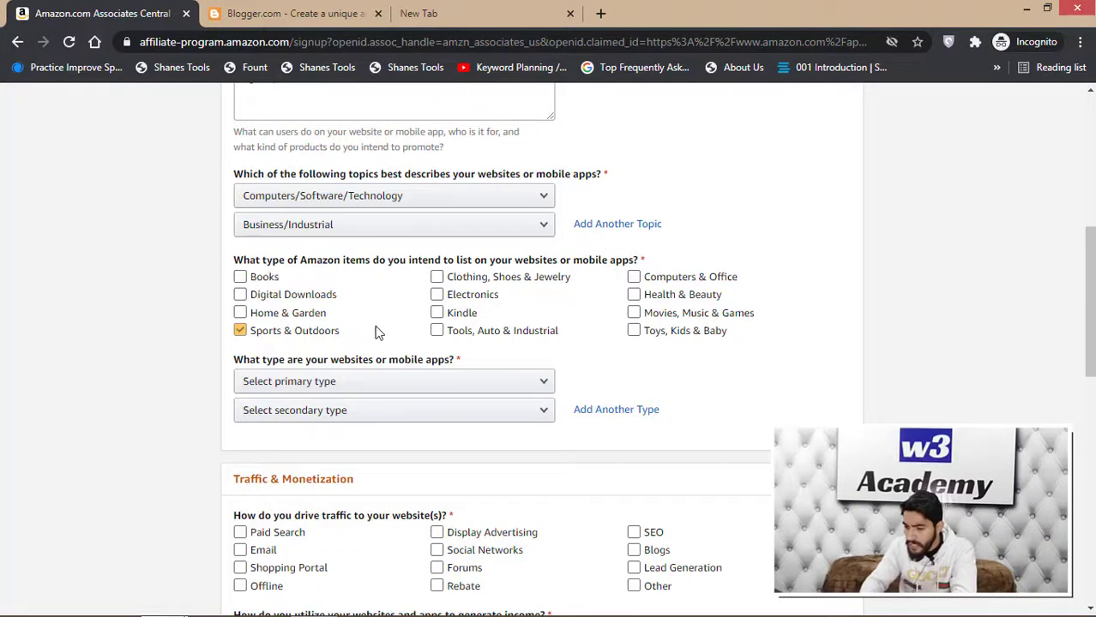
left_click(375, 333)
left_click(241, 295)
left_click(634, 295)
left_click(633, 295)
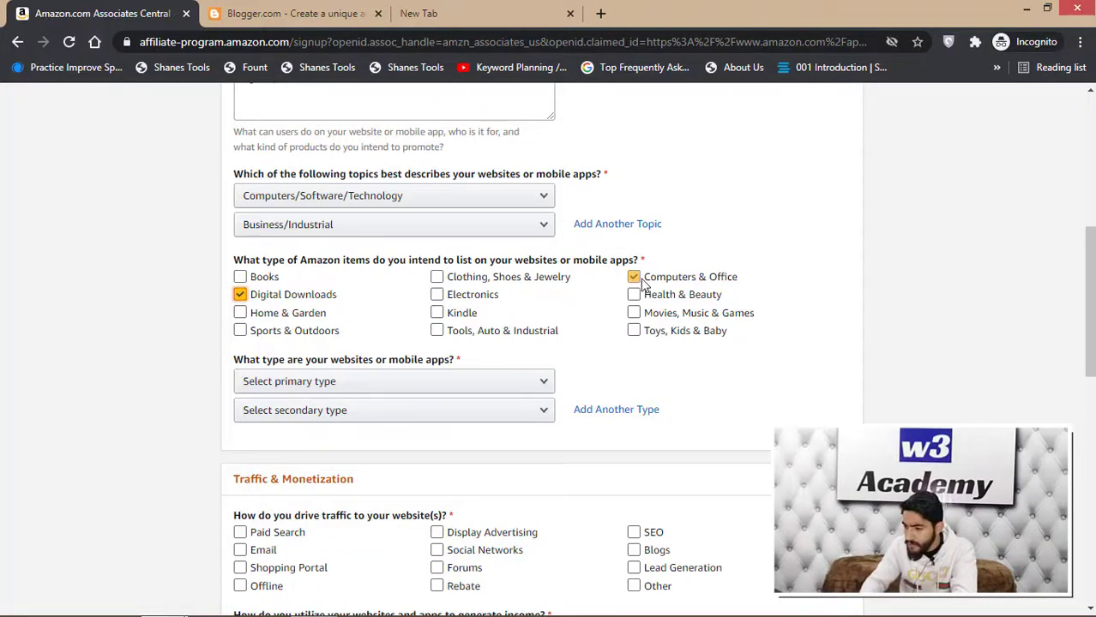
left_click(633, 277)
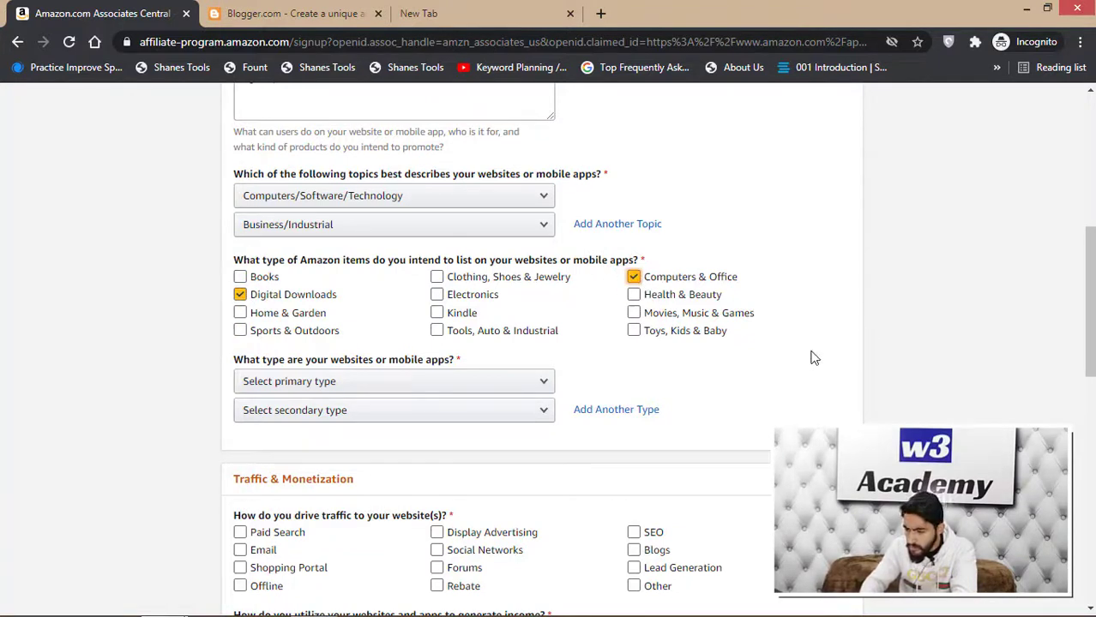
left_click(437, 331)
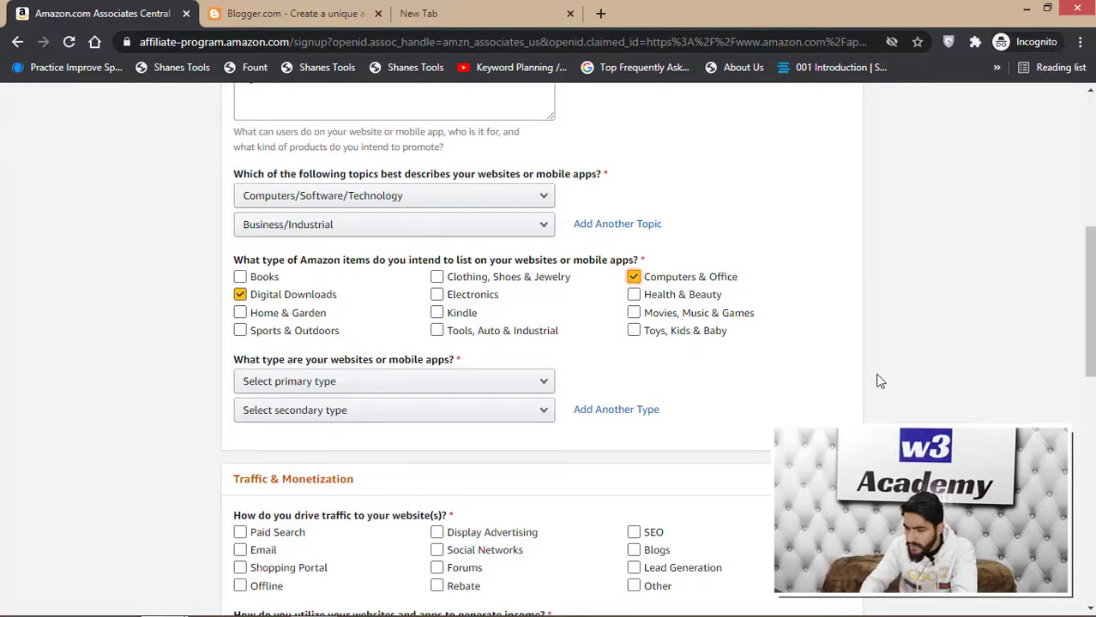
left_click(437, 295)
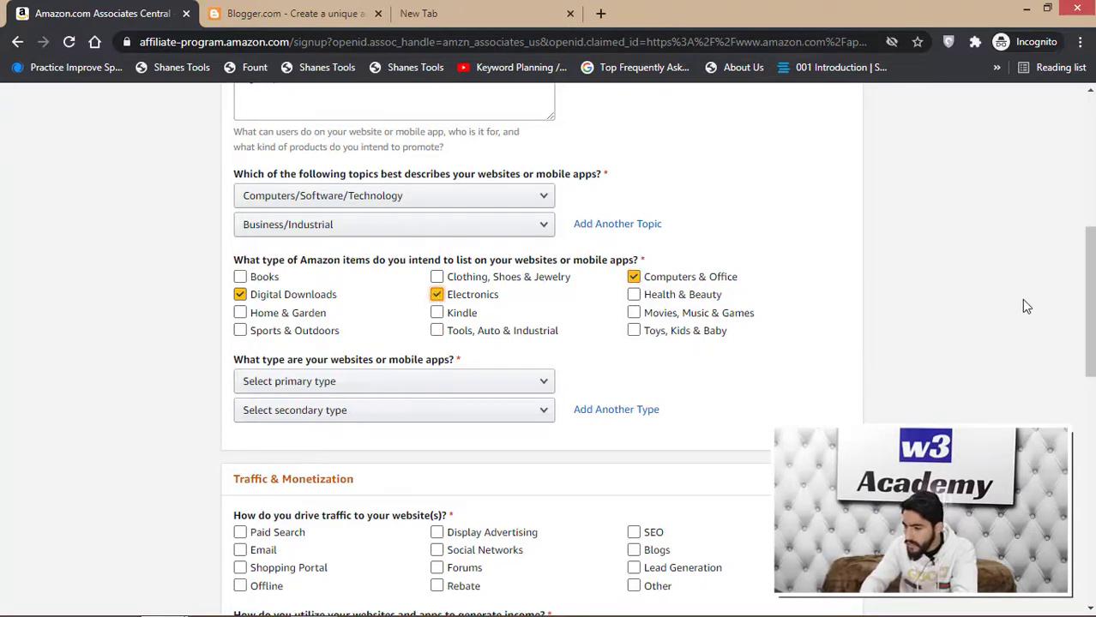
scroll(1089, 302, "down", 1)
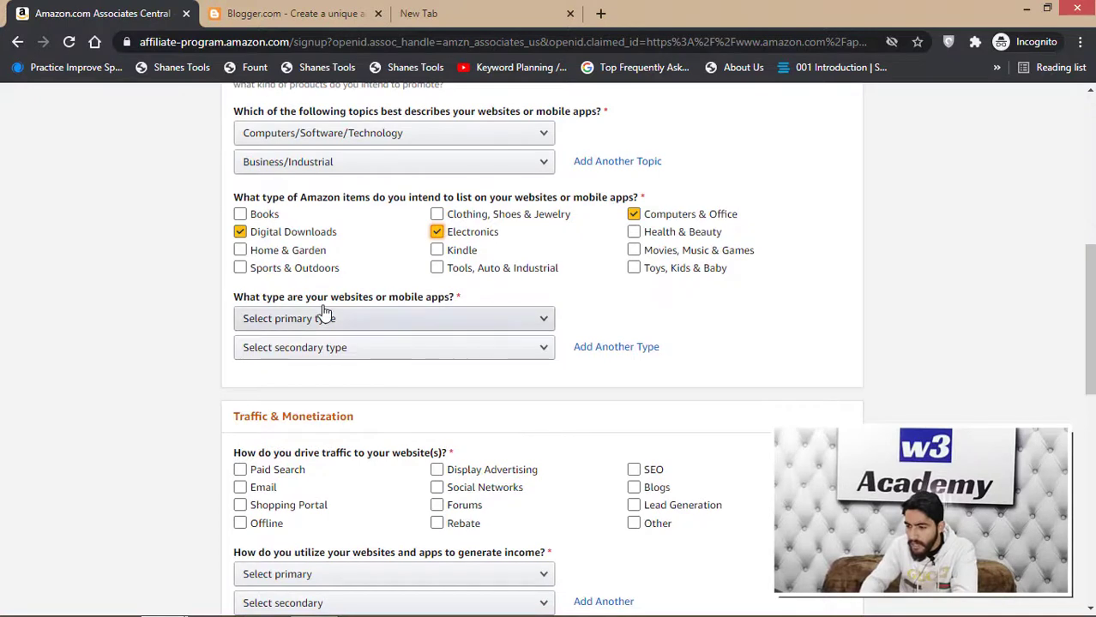
Set Content or Niche Website as primary site type and Blog as secondary
left_click(410, 319)
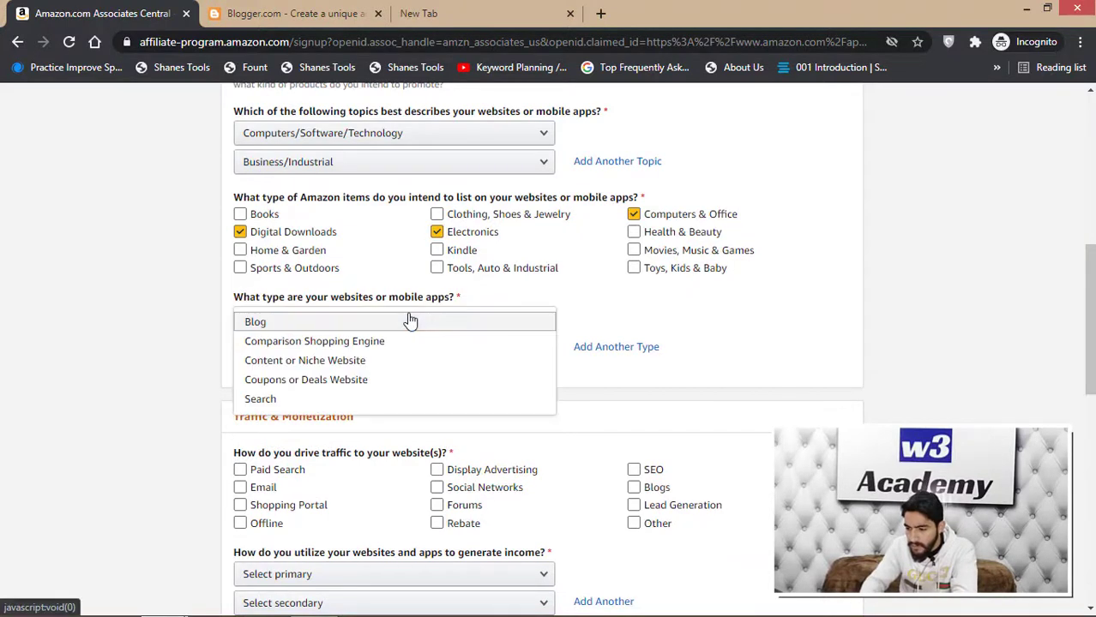
left_click(302, 369)
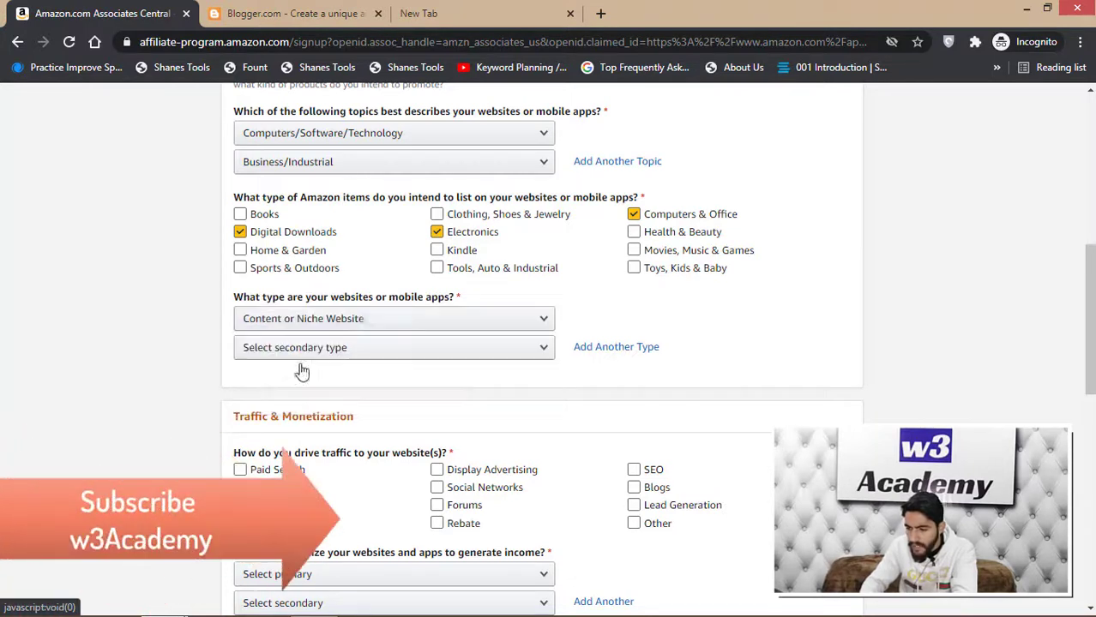
left_click(382, 354)
left_click(382, 351)
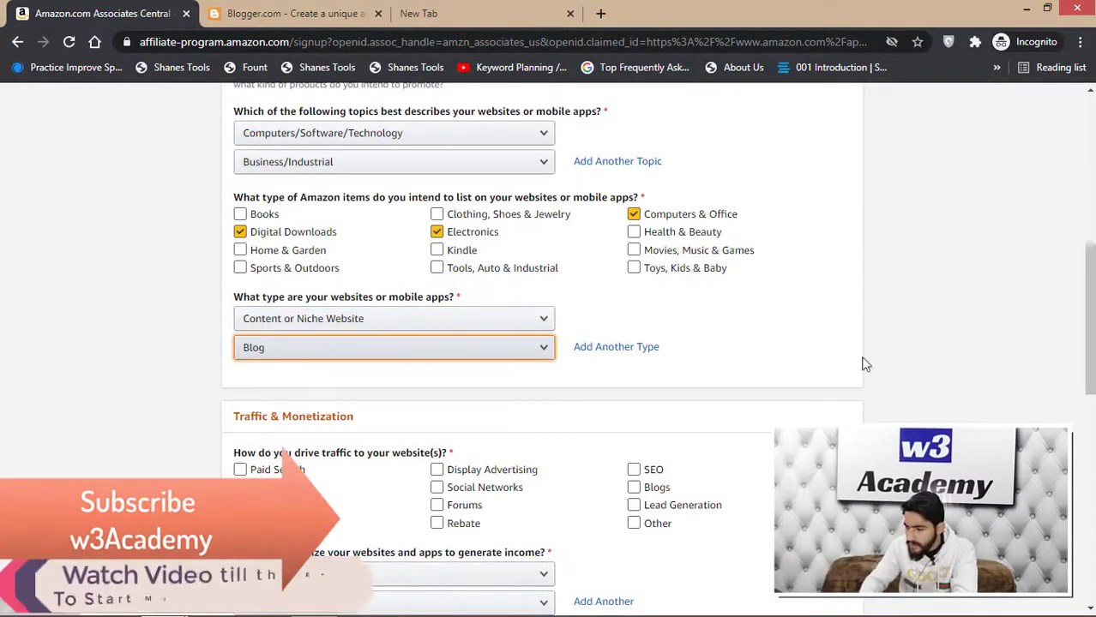
scroll(993, 344, "down", 3)
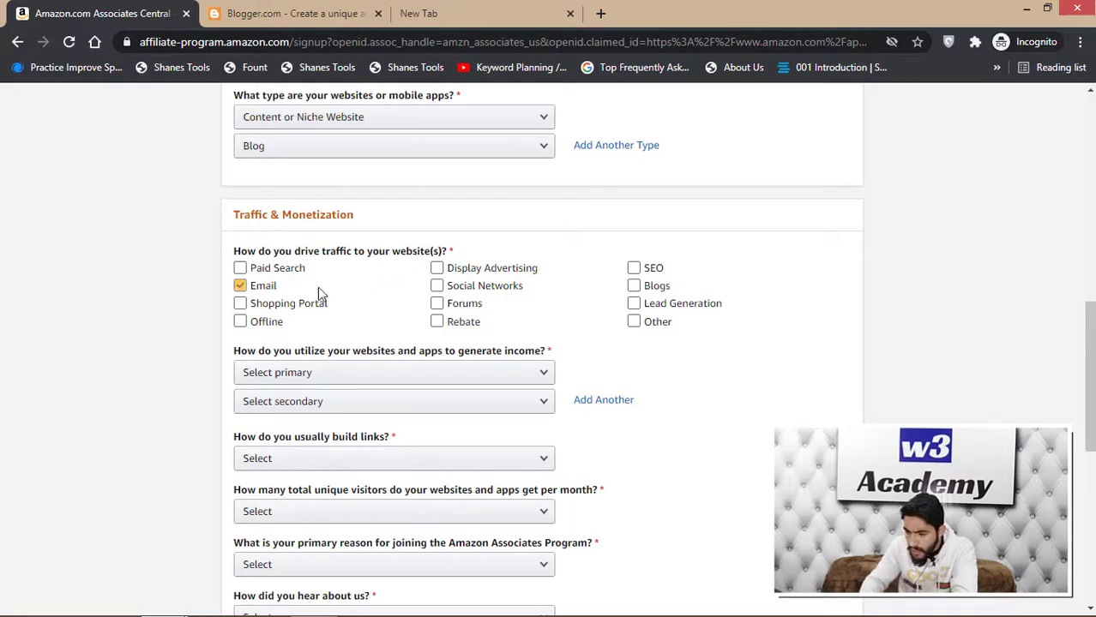
Tick Email, Rebate, Forums, Social Networks, SEO and Blogs as traffic sources
left_click(240, 286)
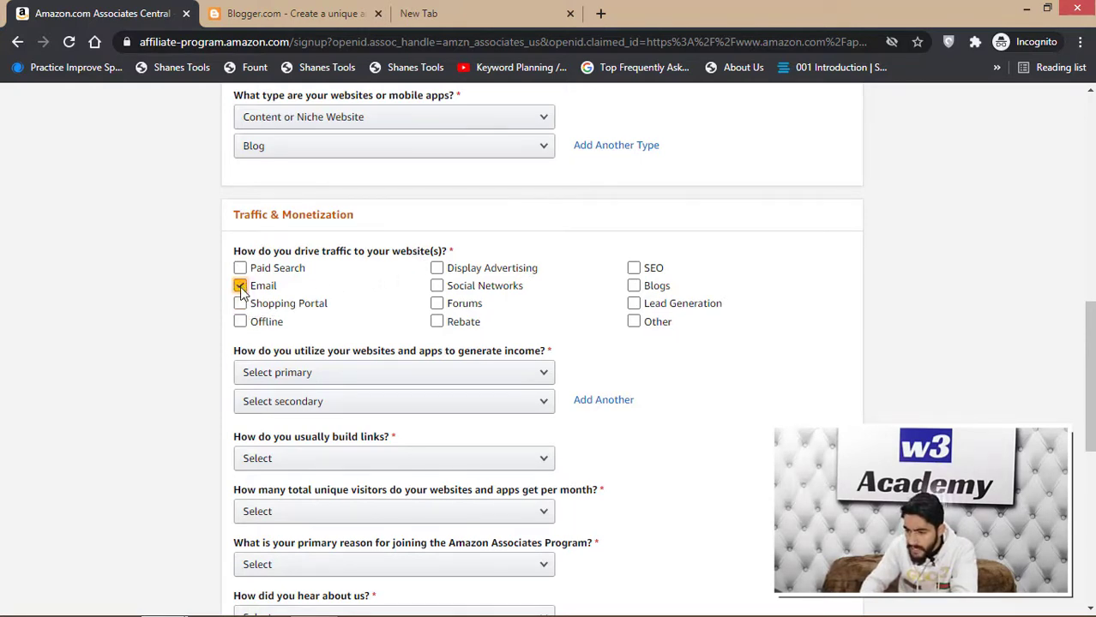
left_click(240, 322)
left_click(437, 321)
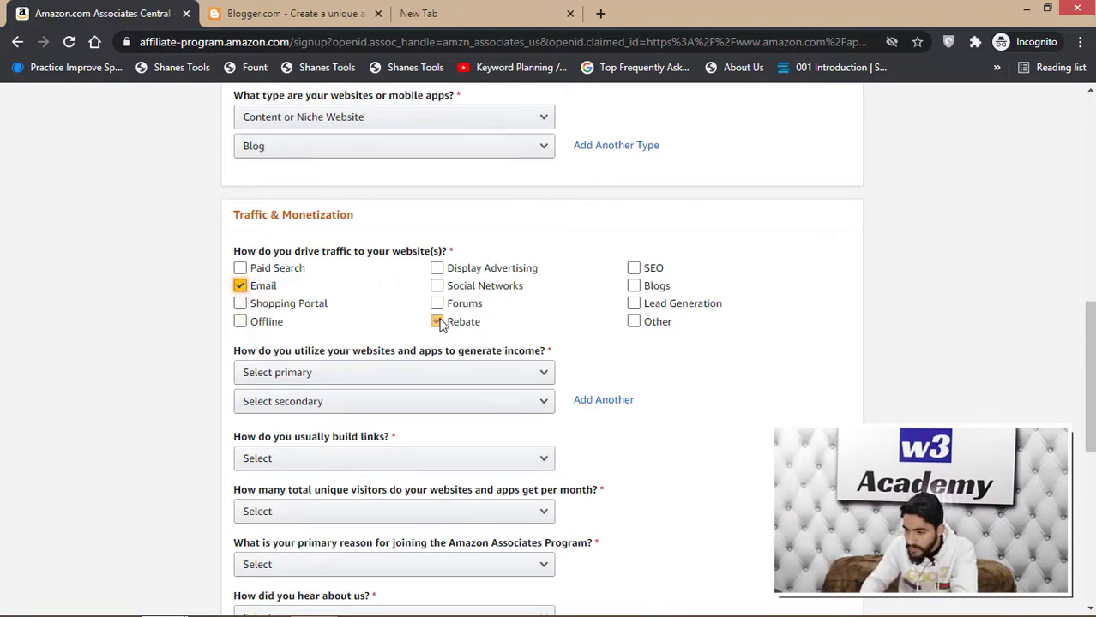
left_click(437, 303)
left_click(437, 285)
left_click(438, 304)
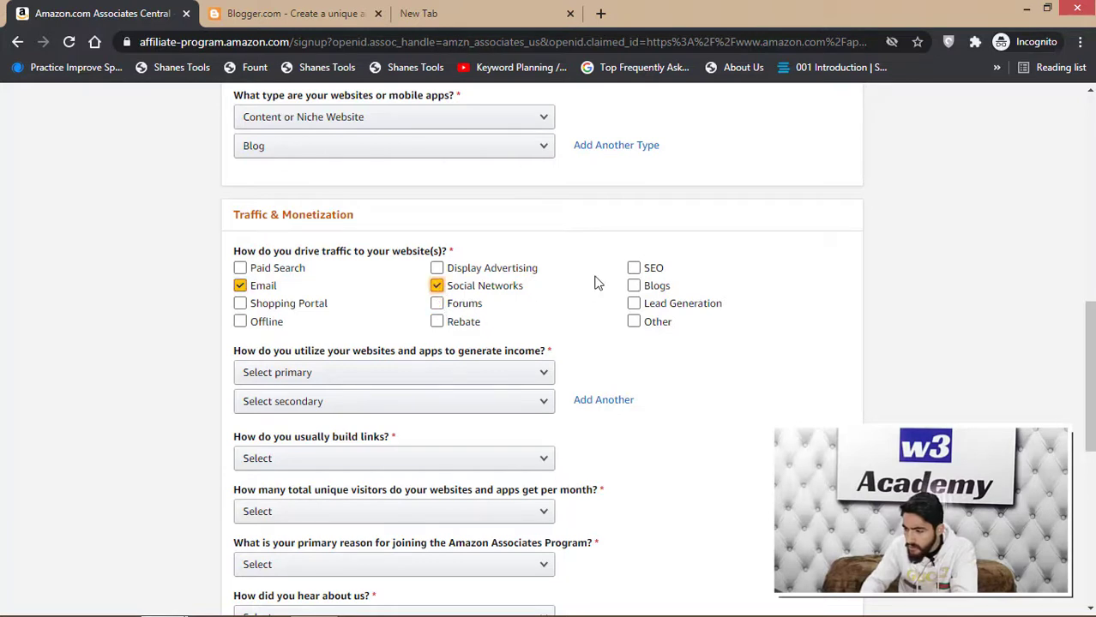
left_click(633, 268)
left_click(634, 286)
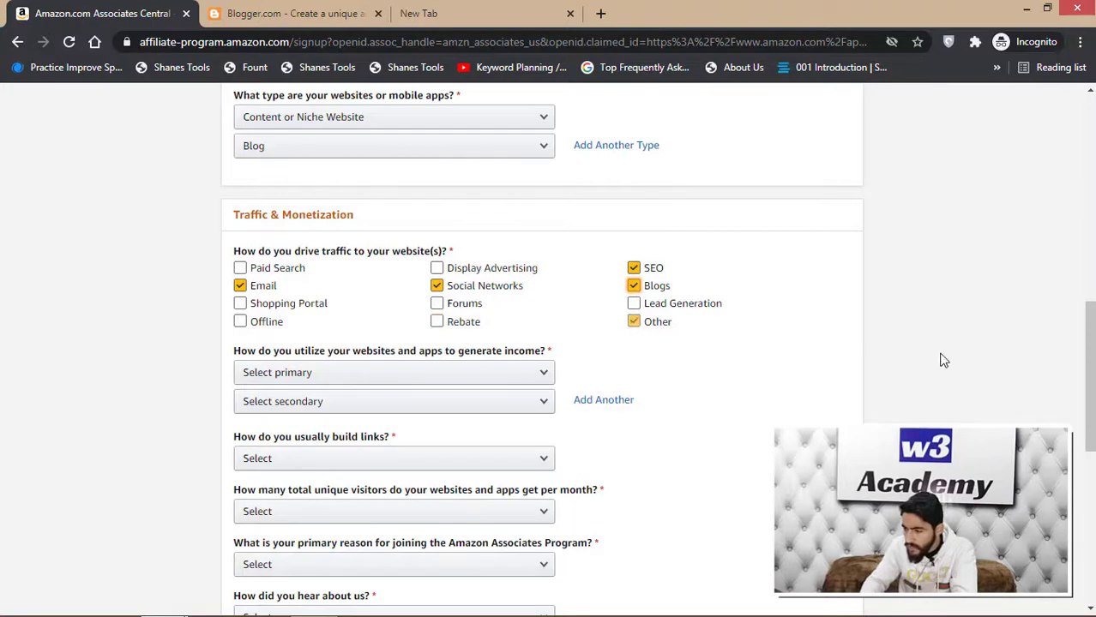
scroll(446, 293, "down", 2)
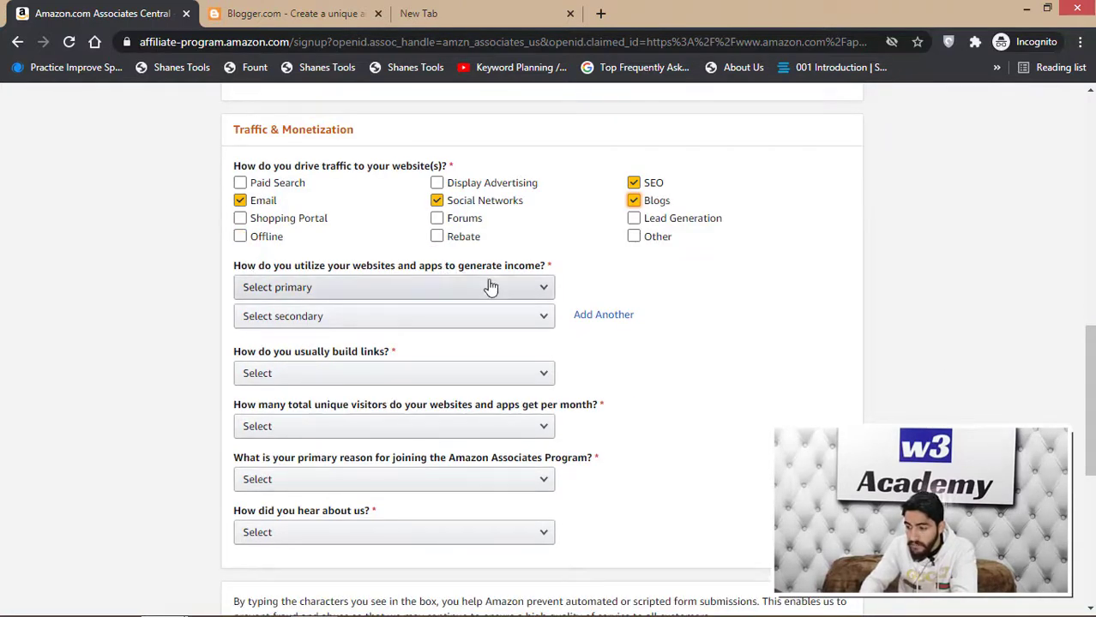
Set Contextual Advertising as primary income method and Other Affiliate Programs as secondary
left_click(488, 287)
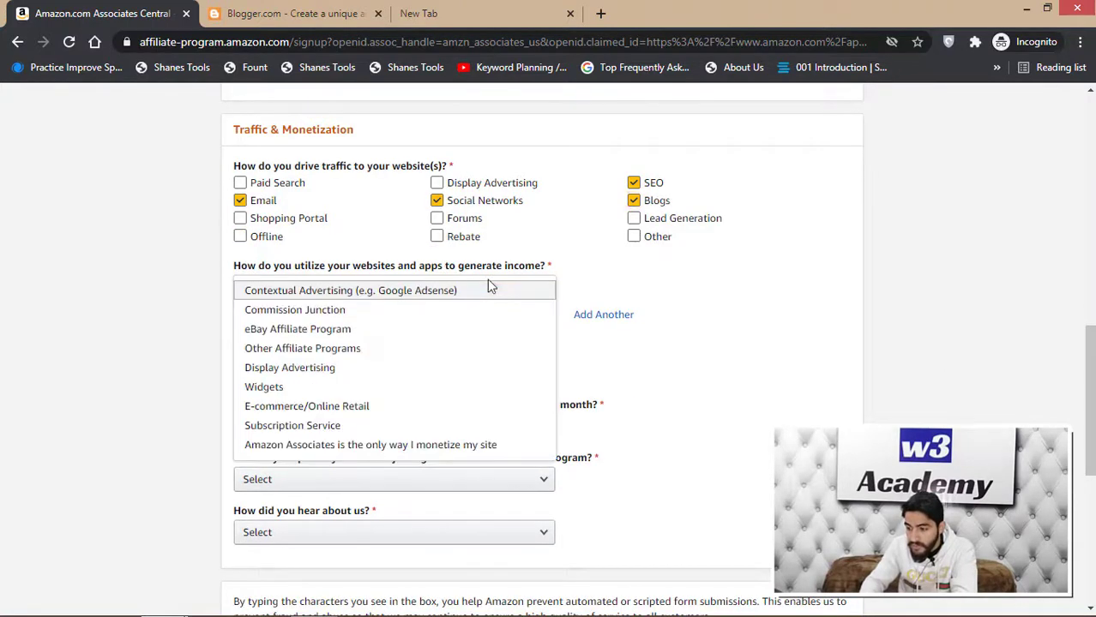
left_click(368, 292)
left_click(352, 316)
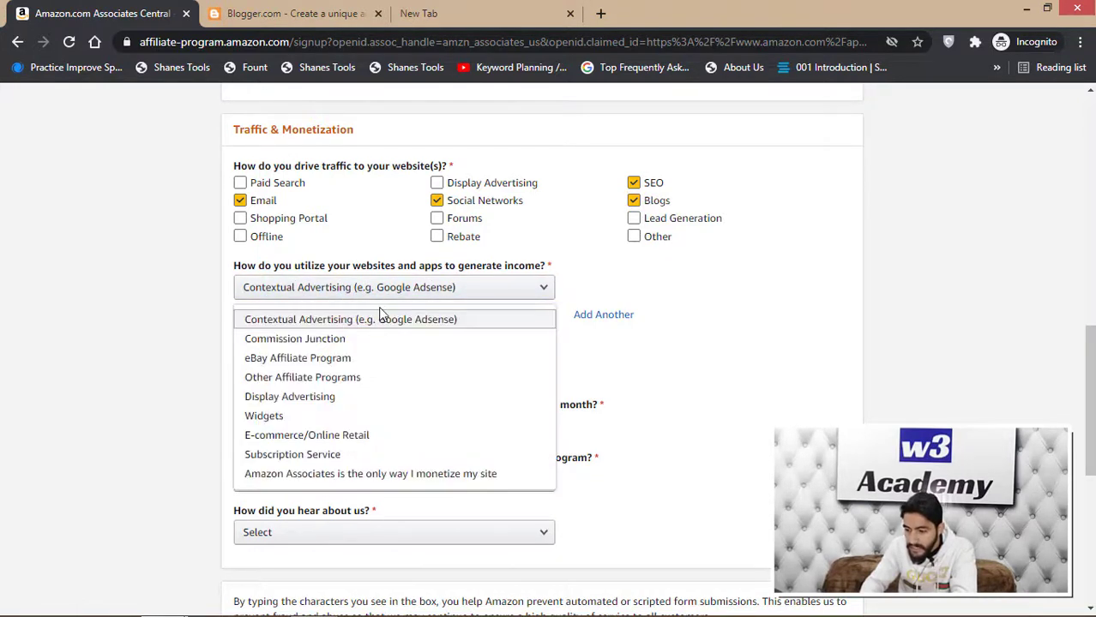
left_click(326, 381)
scroll(347, 227, "down", 3)
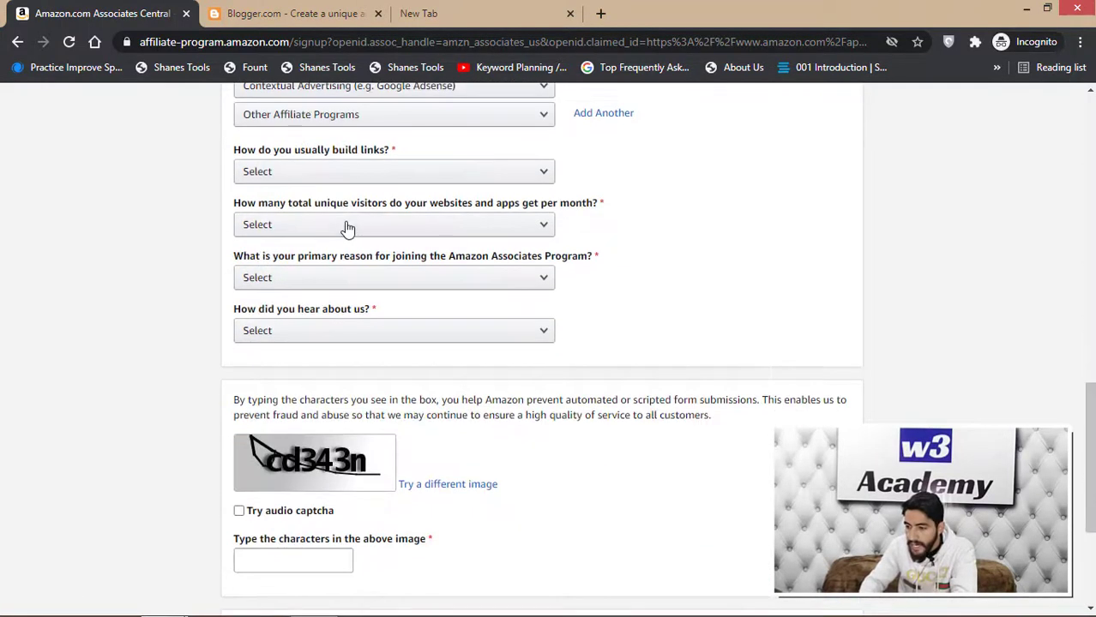
Answer Blog Editor, From 5,001 to 50,000 visitors, To monetize my site, and Online Search
left_click(378, 173)
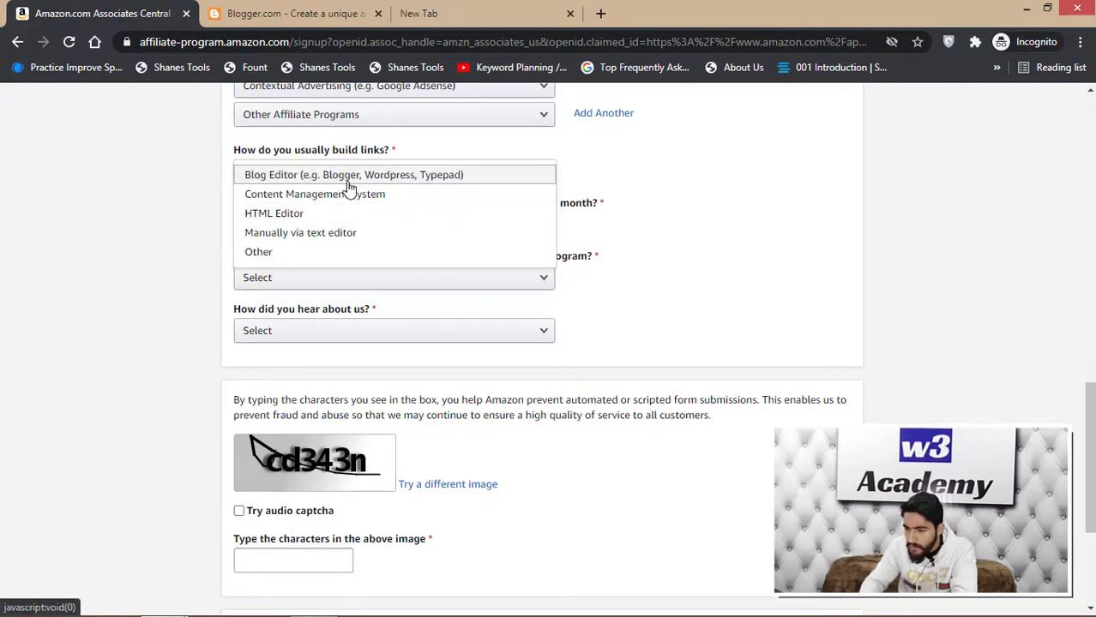
left_click(350, 175)
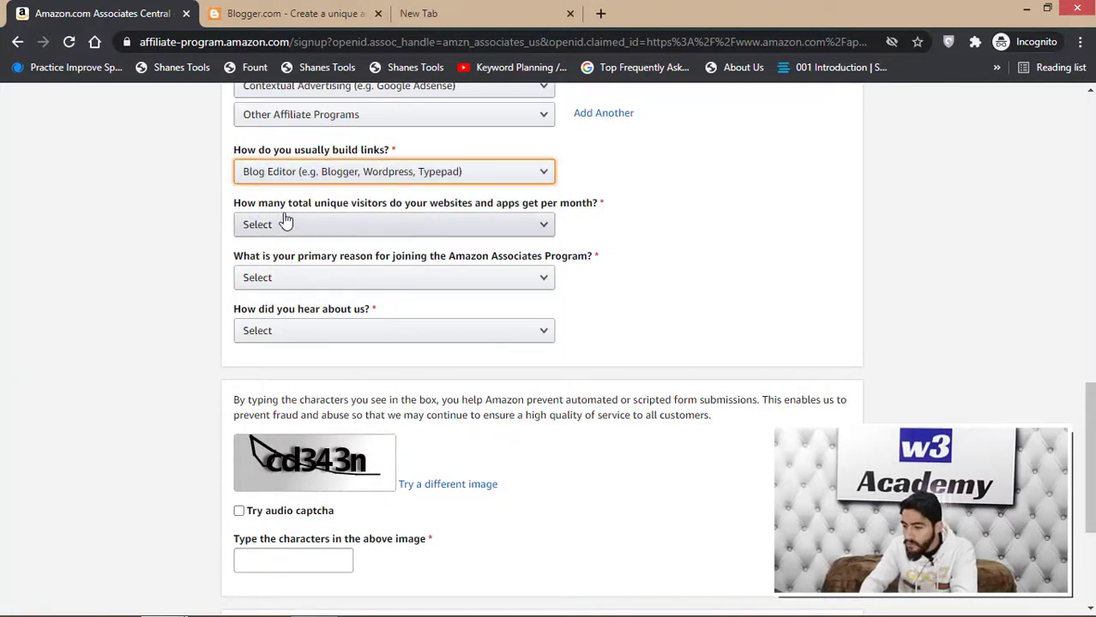
left_click(395, 224)
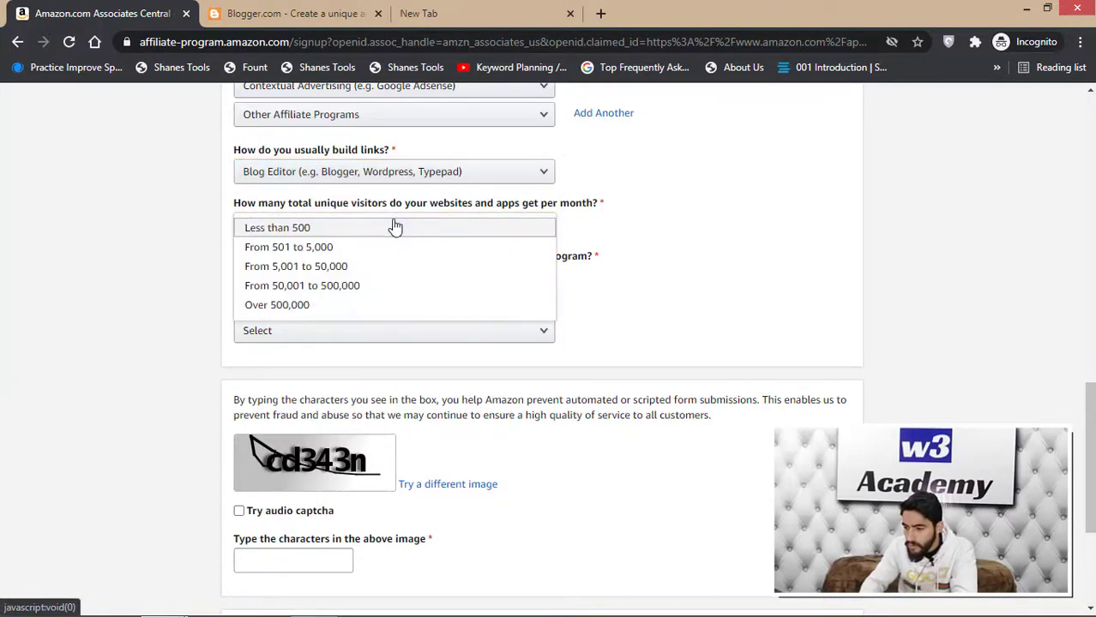
left_click(335, 270)
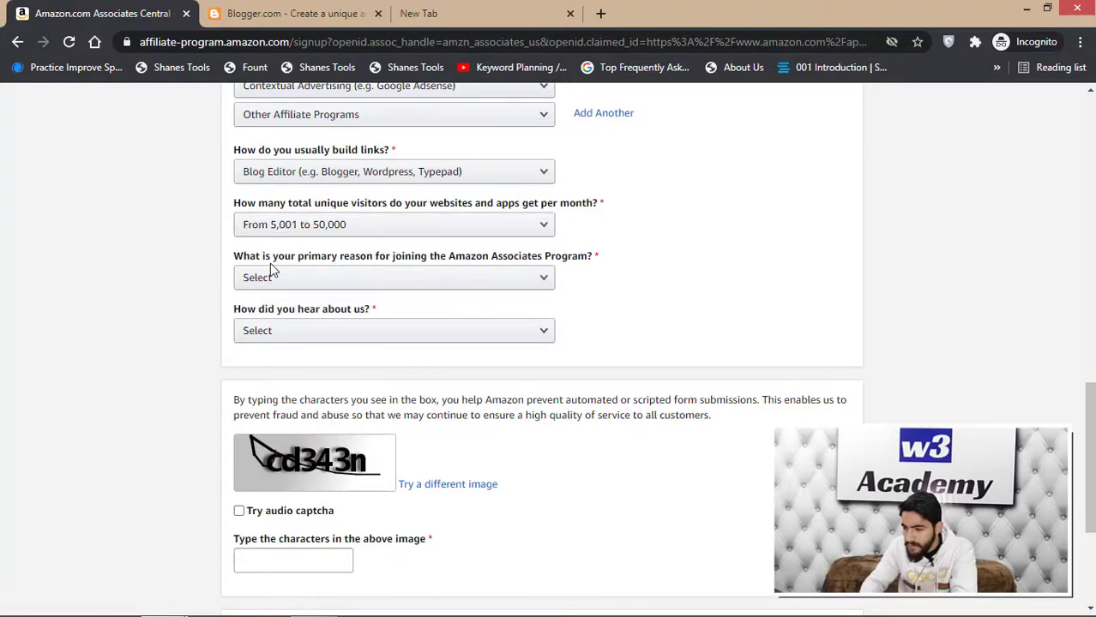
left_click(414, 277)
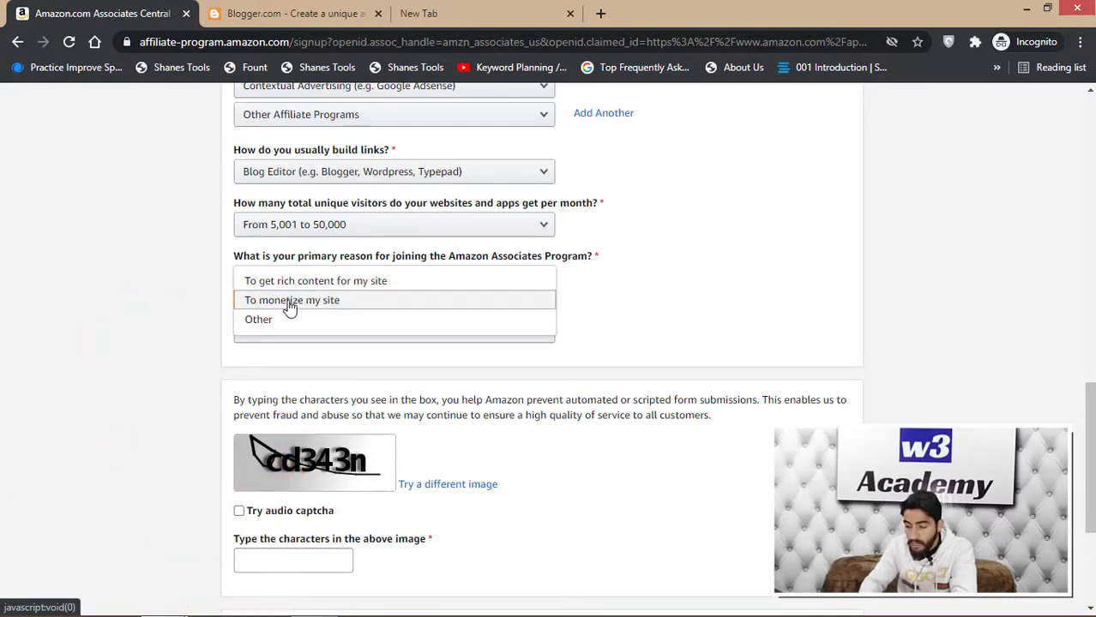
left_click(291, 302)
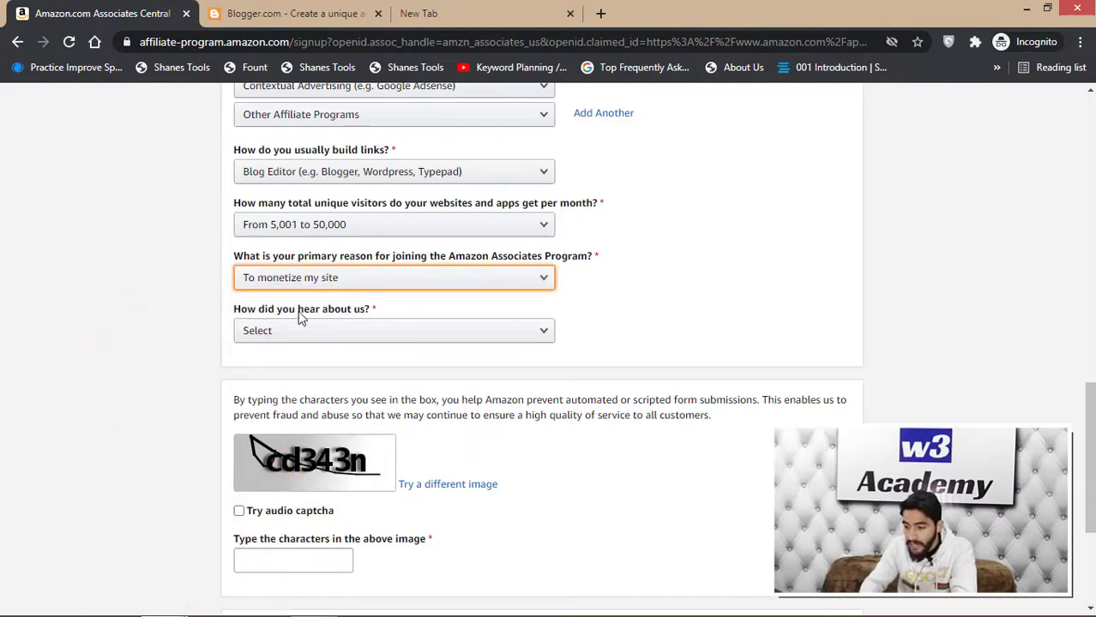
left_click(334, 332)
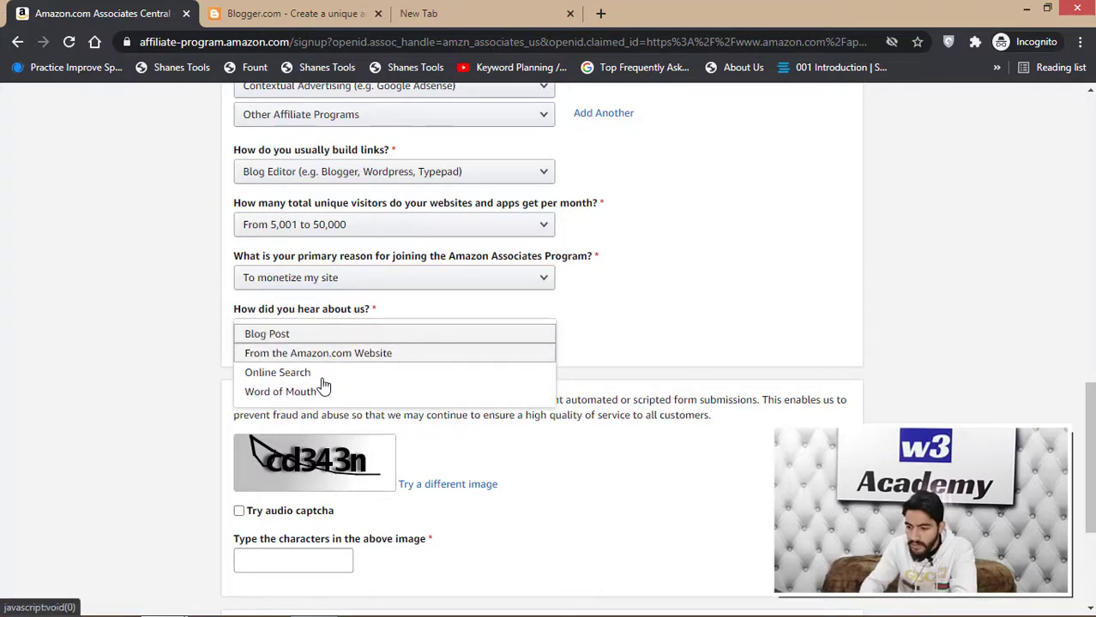
left_click(315, 374)
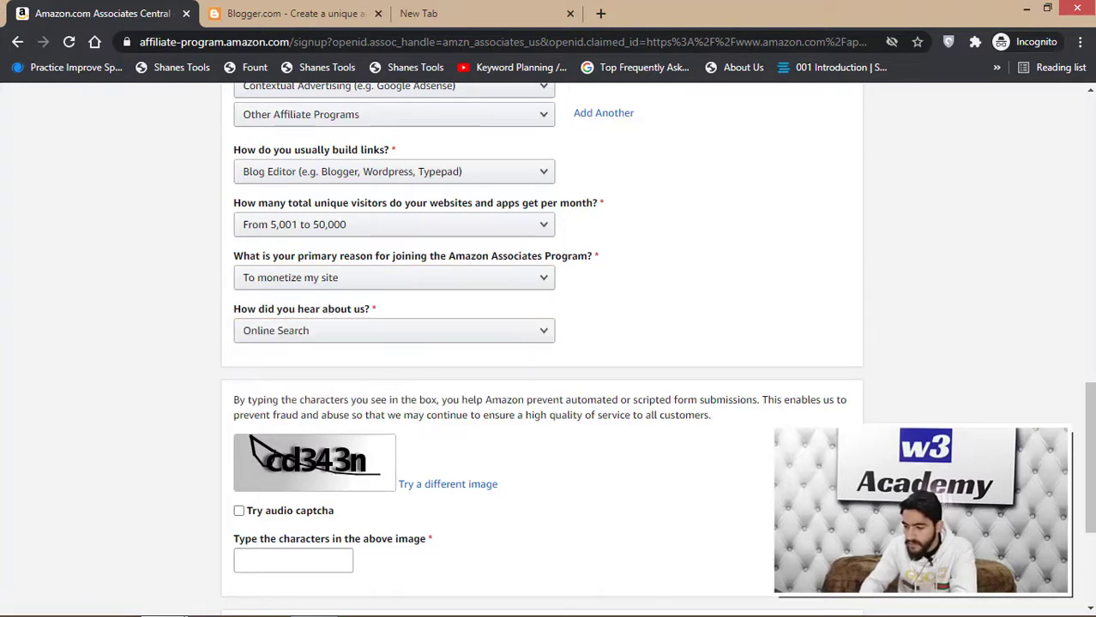
scroll(699, 310, "down", 1)
scroll(482, 421, "down", 1)
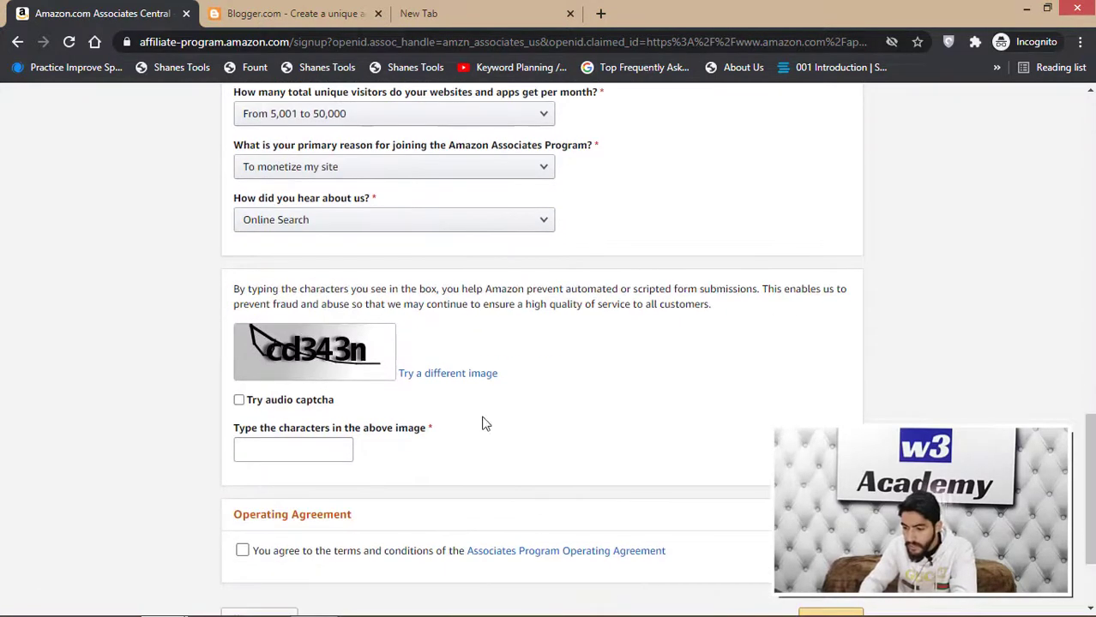
Enter the captcha characters, accept the Operating Agreement, and submit the application
left_click(260, 440)
type("cd343n")
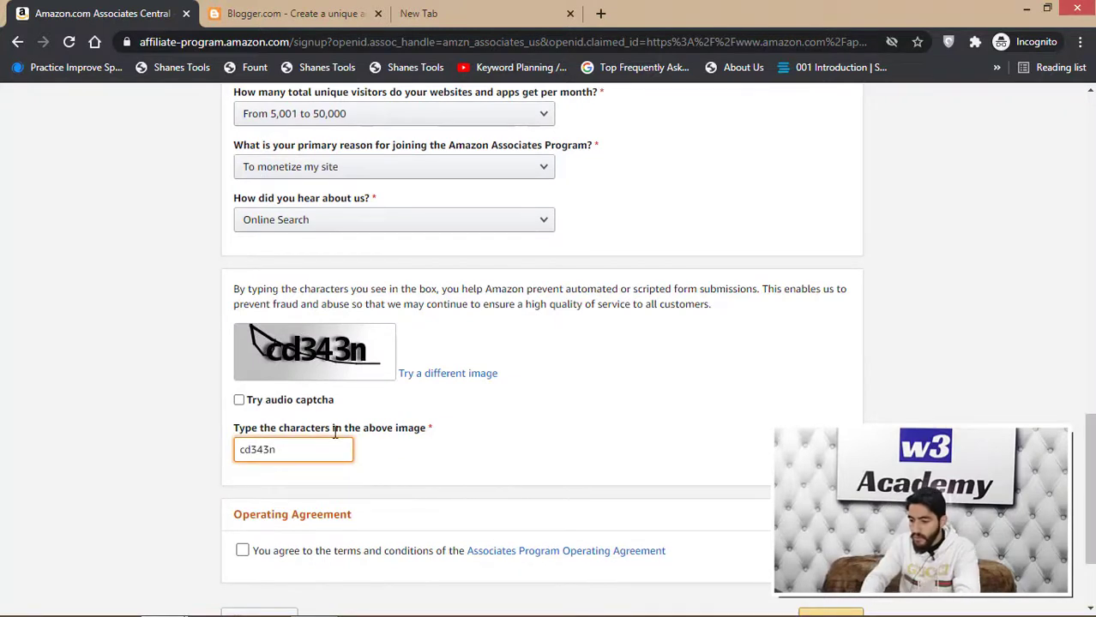
left_click(531, 463)
scroll(1092, 485, "down", 1)
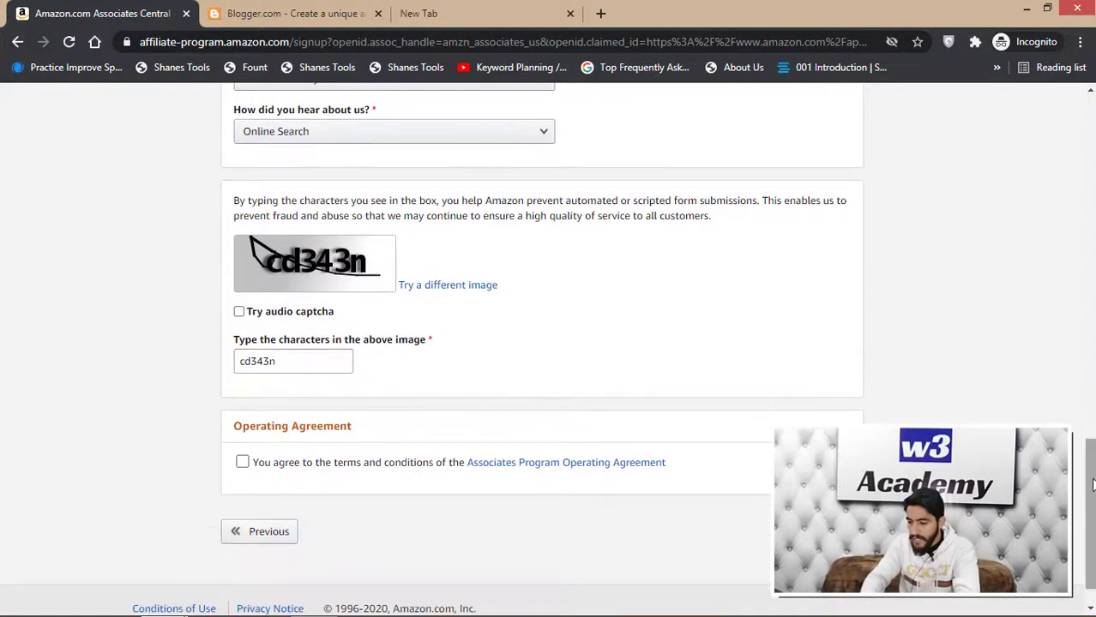
left_click(242, 463)
left_click(827, 532)
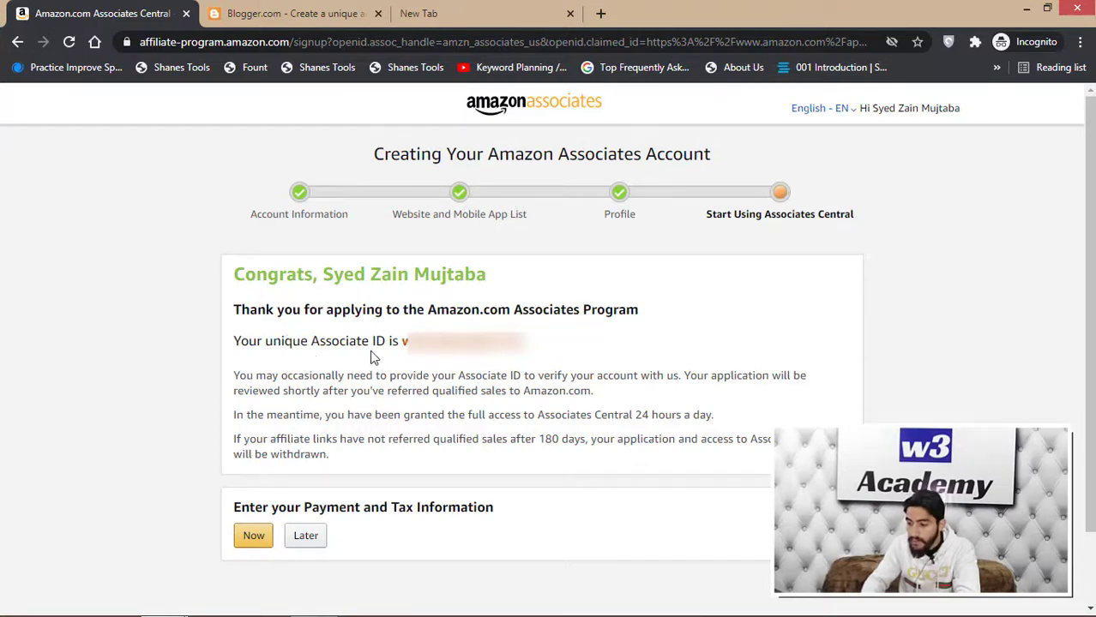
left_click_drag(402, 342, 519, 342)
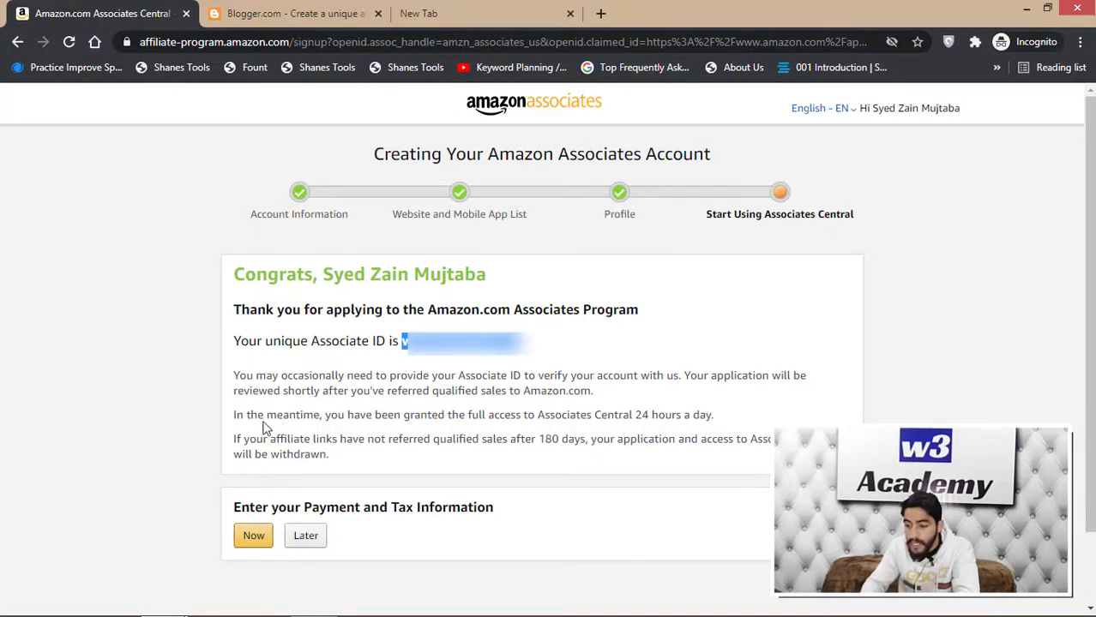
left_click_drag(330, 415, 697, 415)
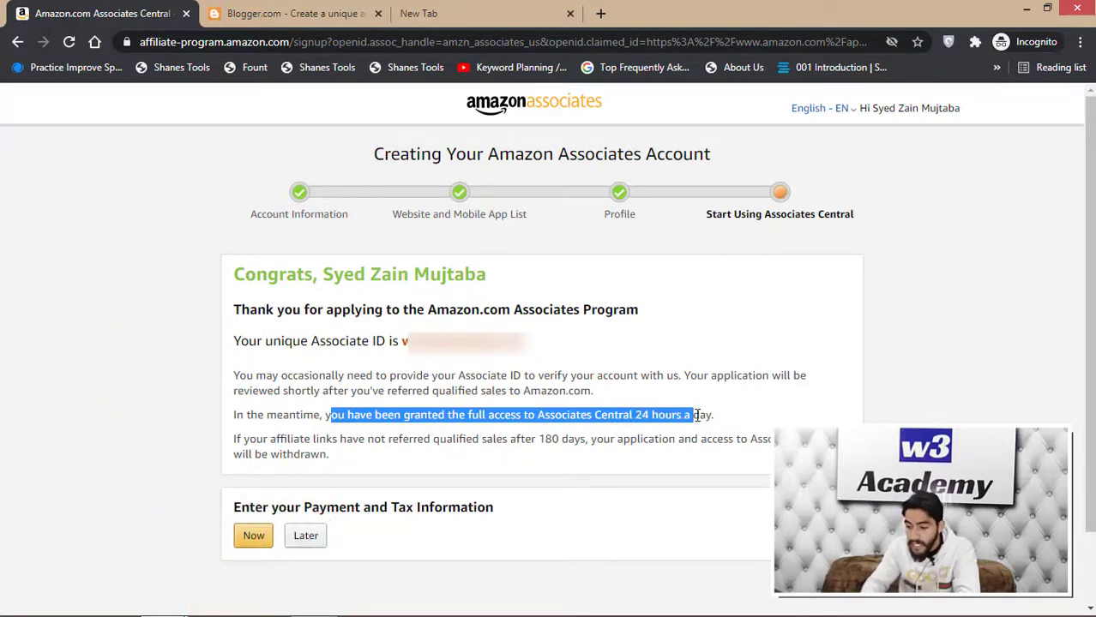
left_click_drag(249, 439, 256, 442)
left_click(361, 439)
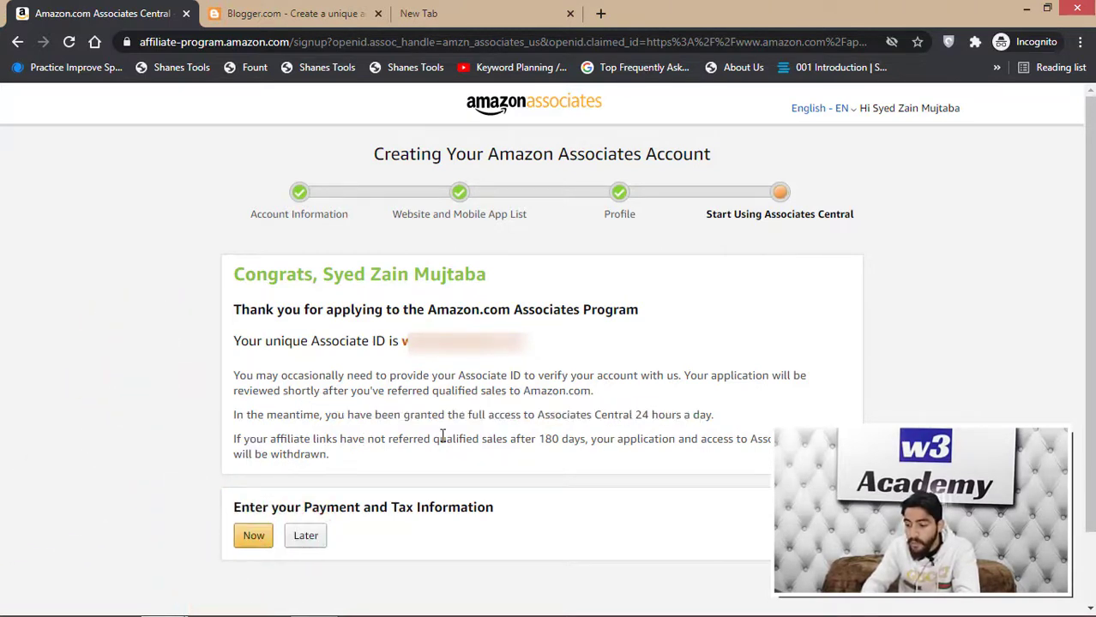
left_click_drag(434, 439, 345, 458)
left_click(345, 460)
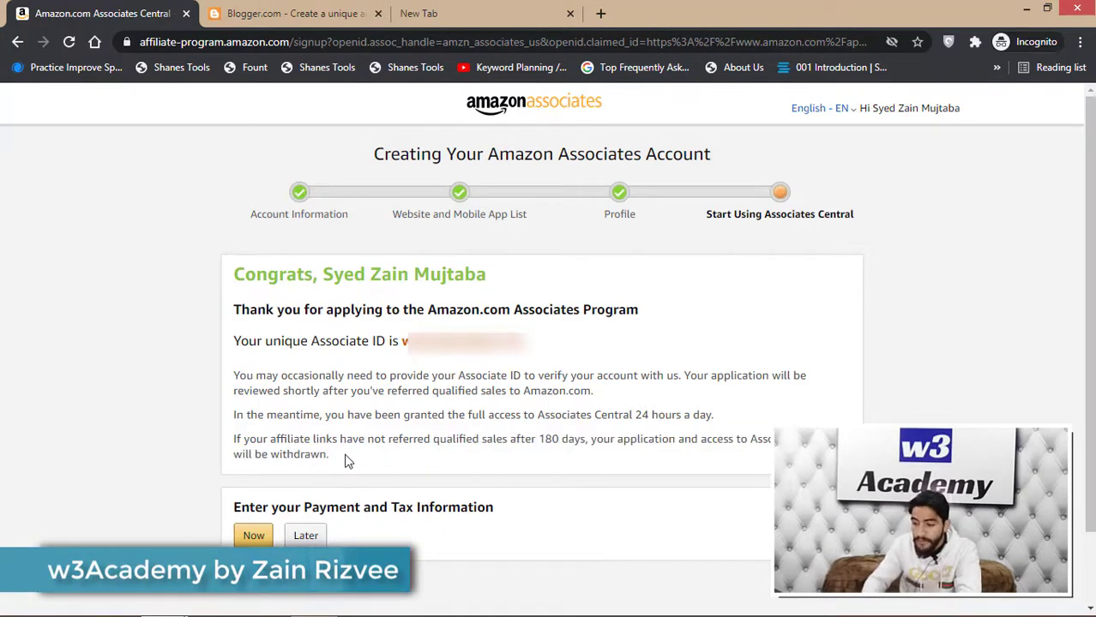
scroll(346, 460, "down", 1)
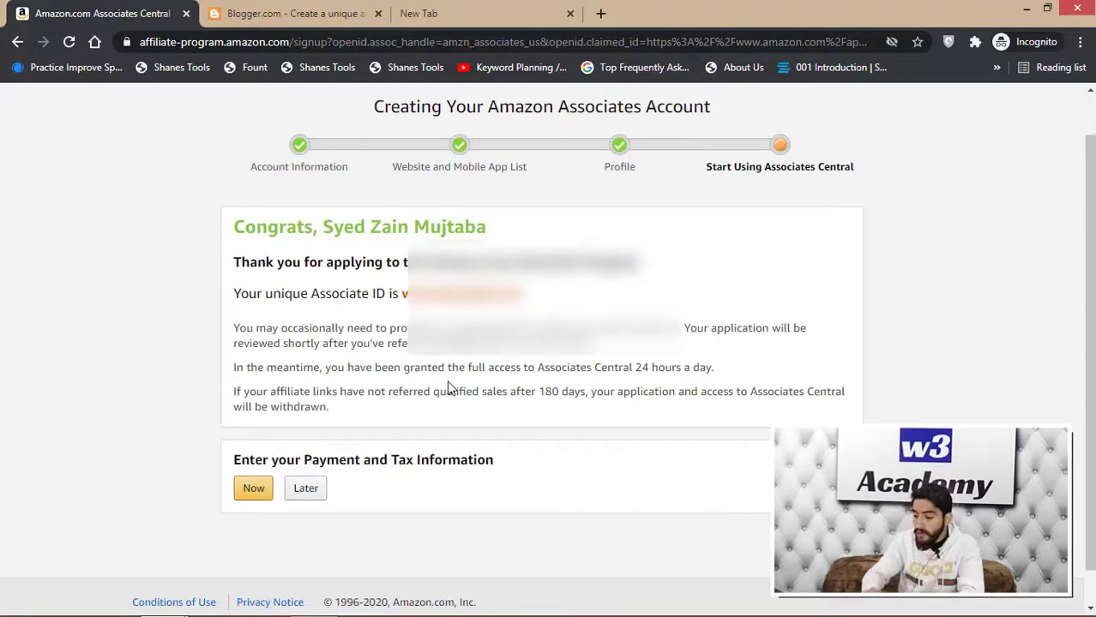
scroll(386, 437, "down", 1)
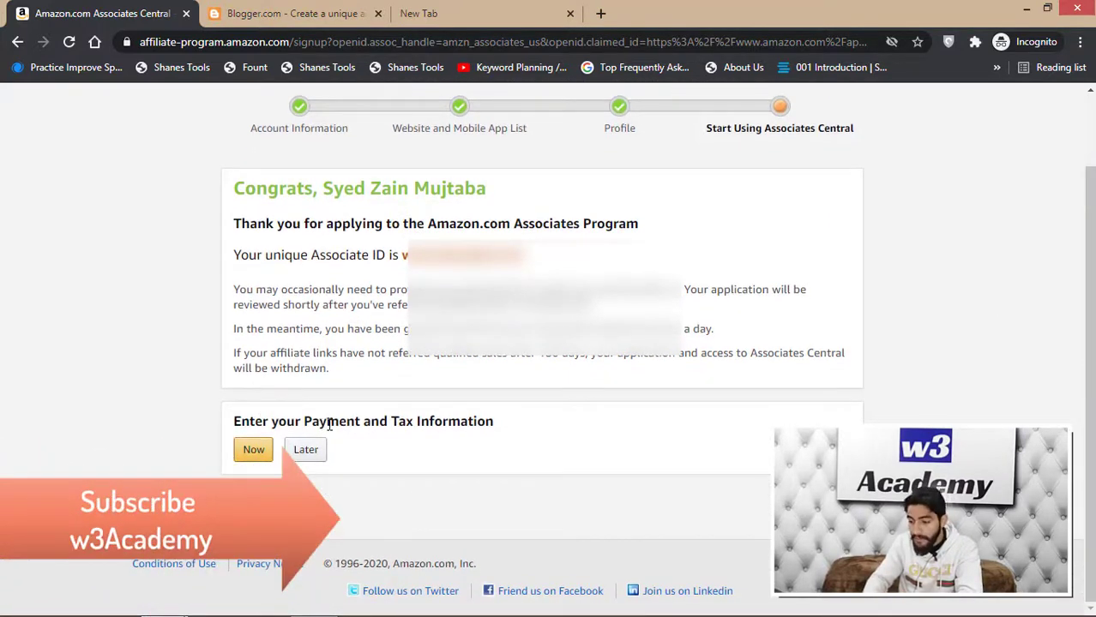
Choose to add payment and tax info now and enter the account password
left_click(253, 458)
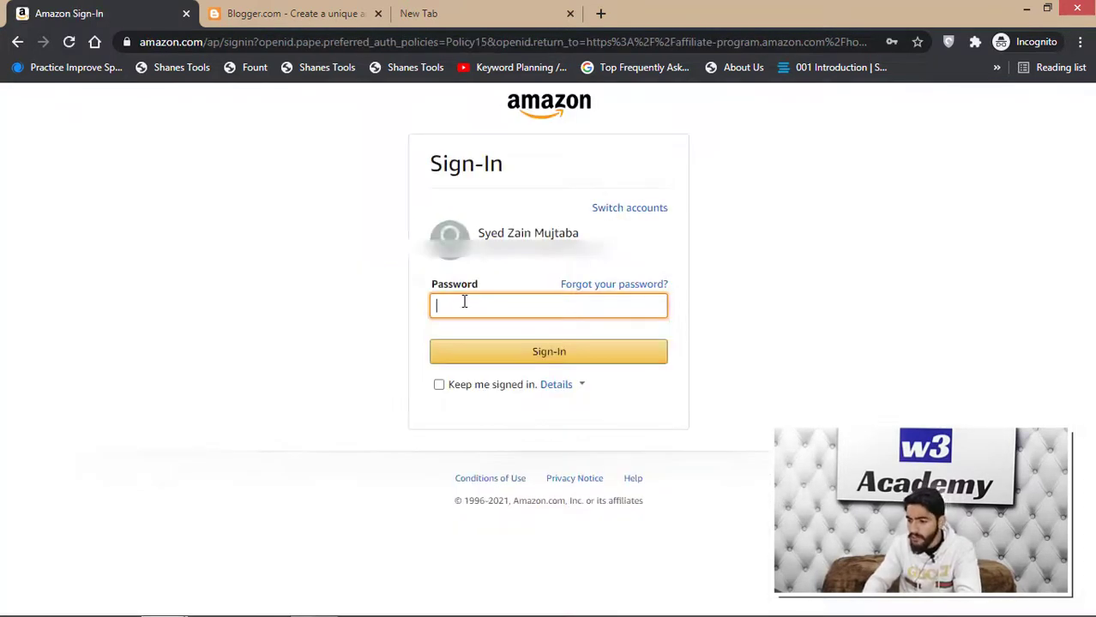
left_click(464, 303)
left_click_drag(424, 162, 631, 171)
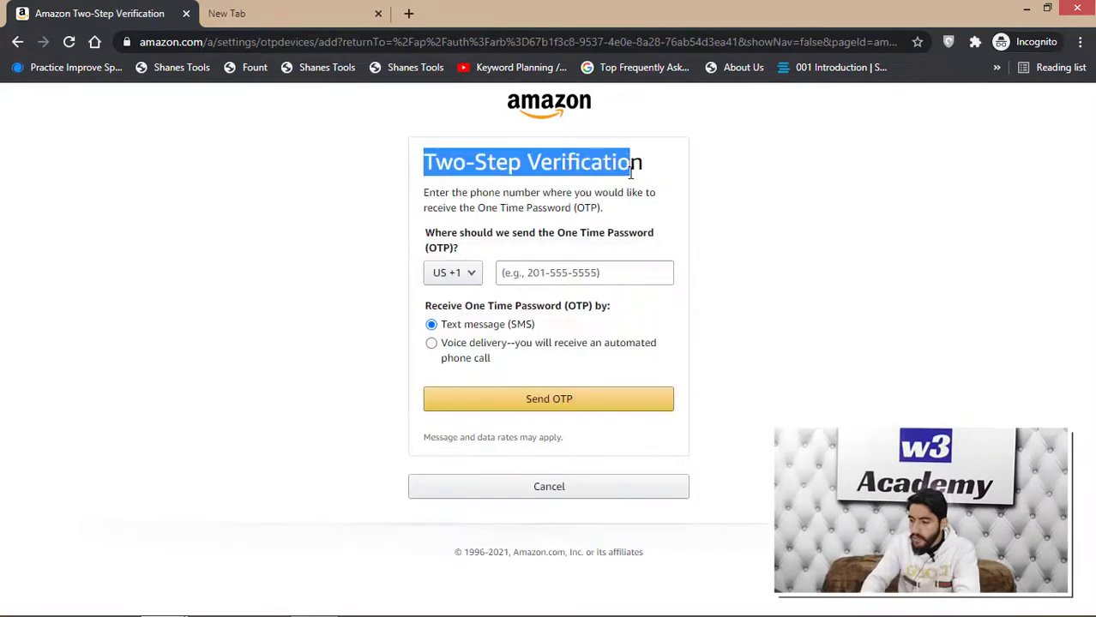
left_click(498, 181)
Verify with a Pakistan +92 phone number and confirm the one-time code
left_click(454, 274)
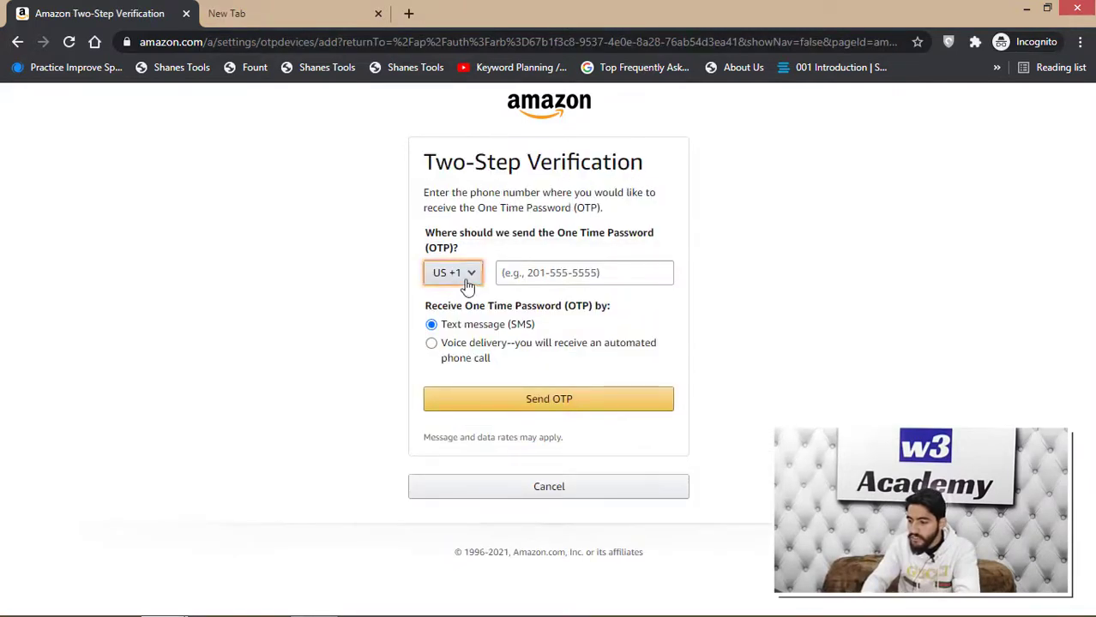
scroll(651, 465, "up", 5)
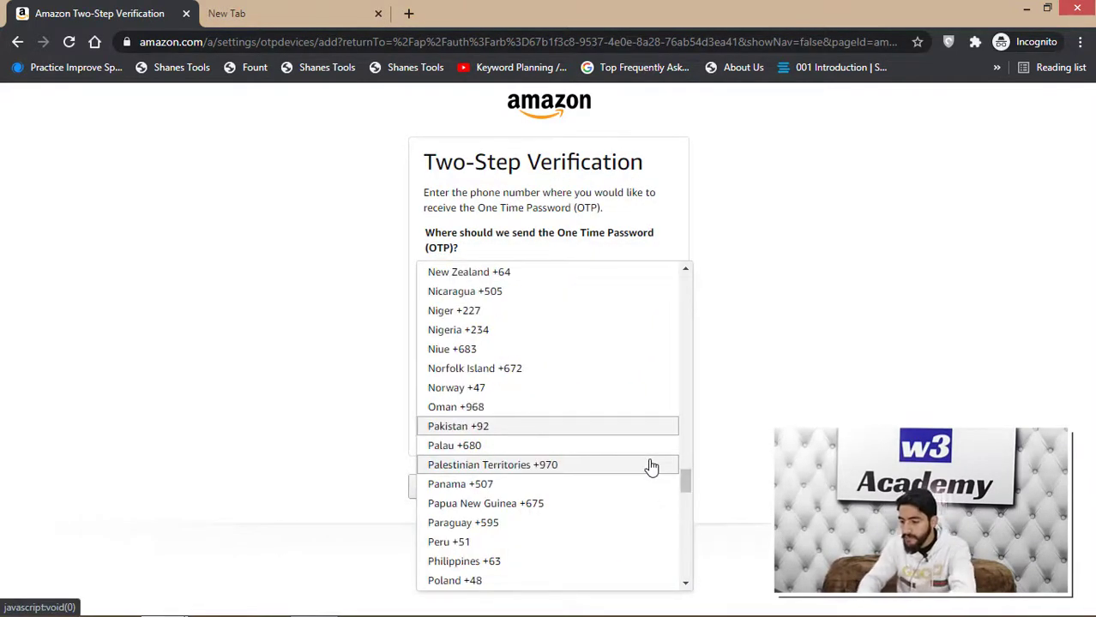
left_click(485, 427)
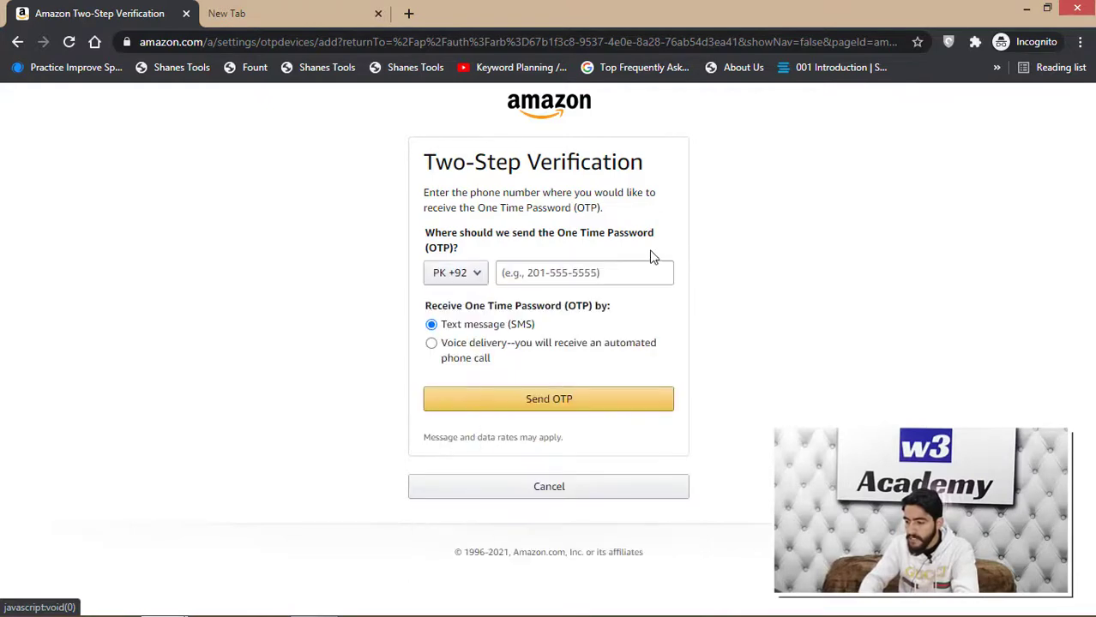
left_click(607, 271)
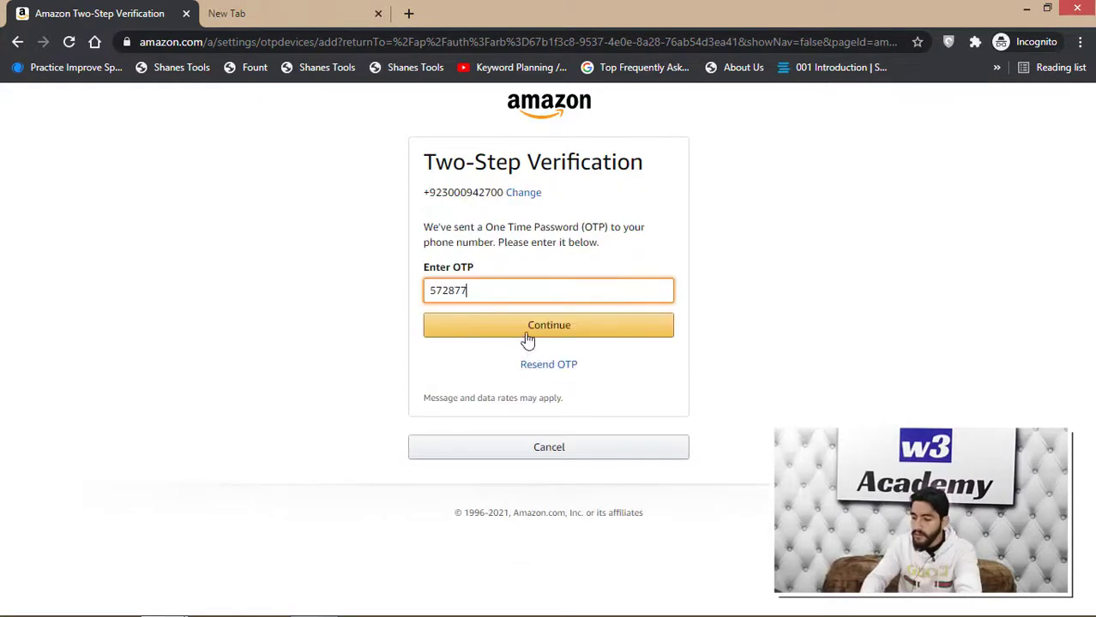
left_click(610, 314)
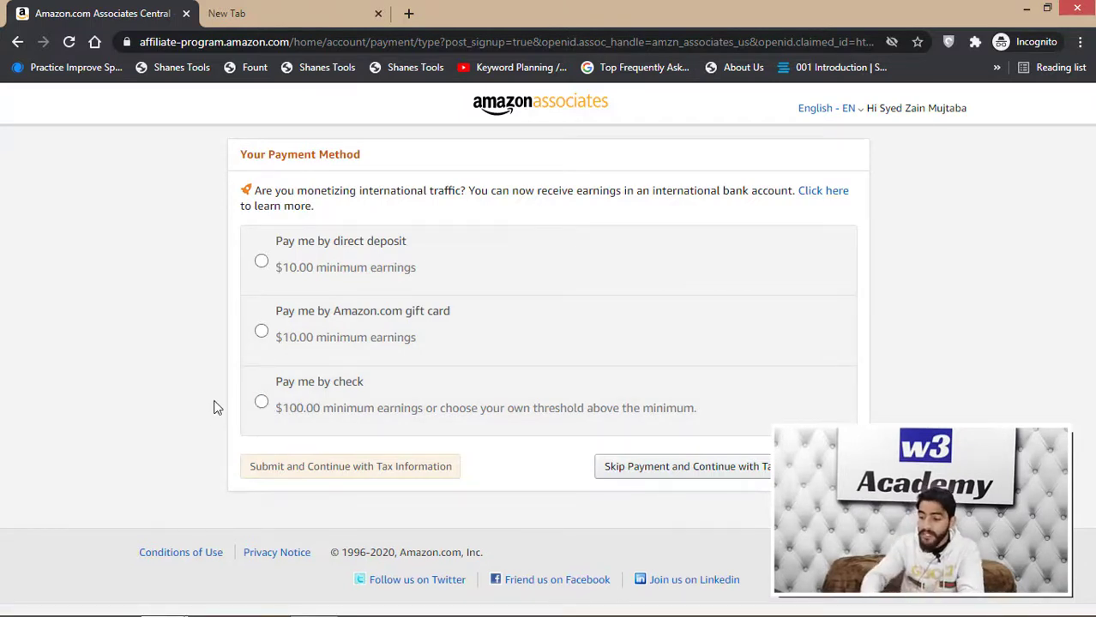
Pick direct deposit, dismiss the bank location list unselected, and switch to the incognito tab
left_click(289, 264)
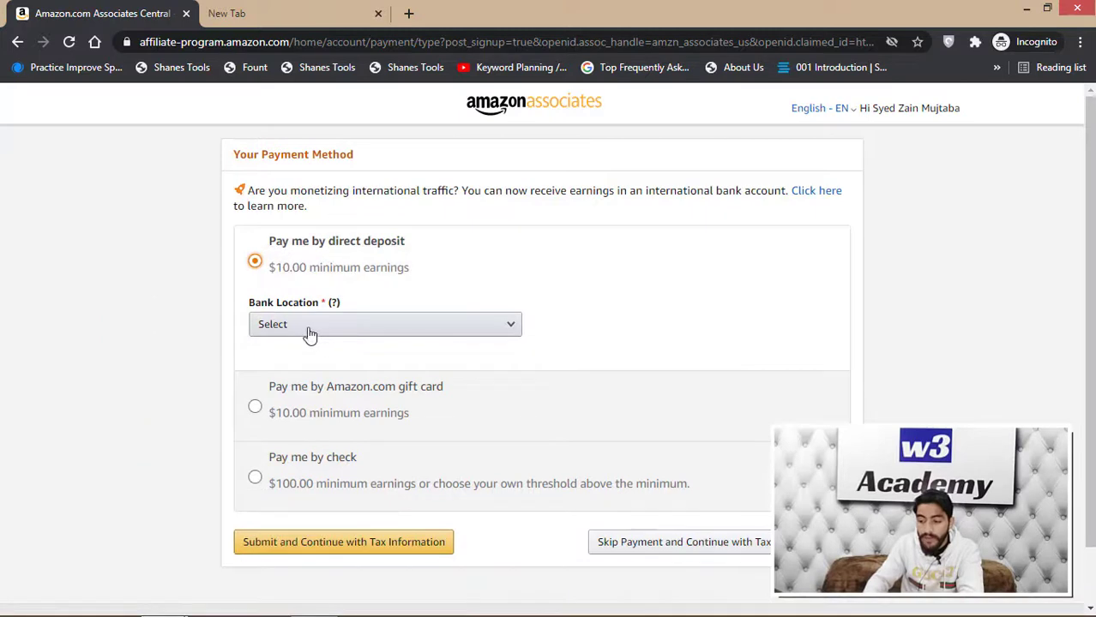
left_click(292, 329)
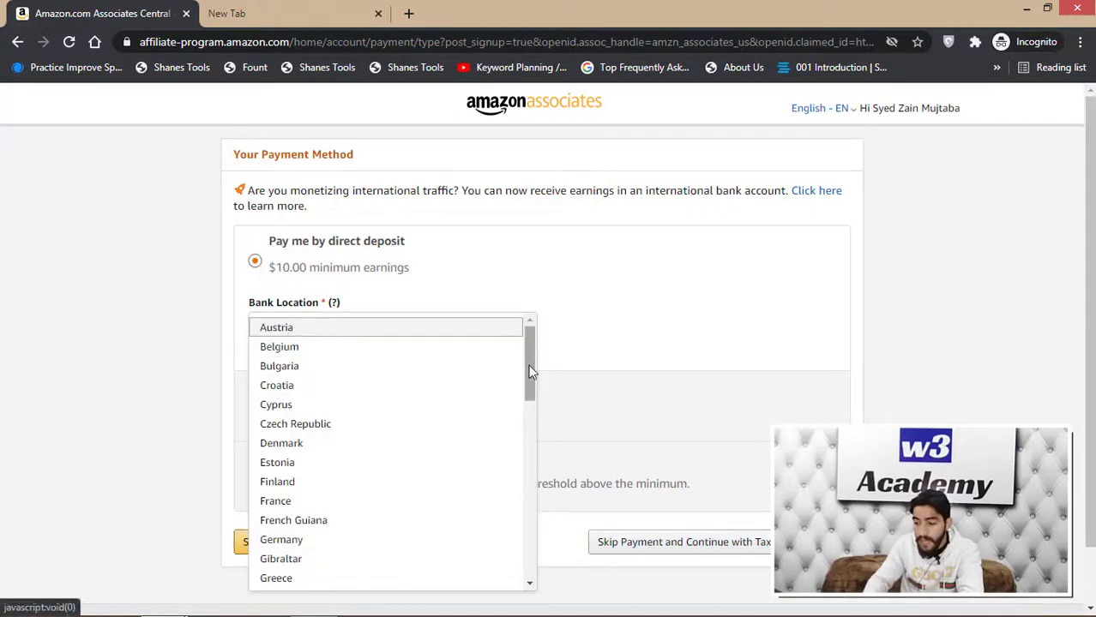
left_click_drag(528, 364, 513, 560)
left_click(77, 398)
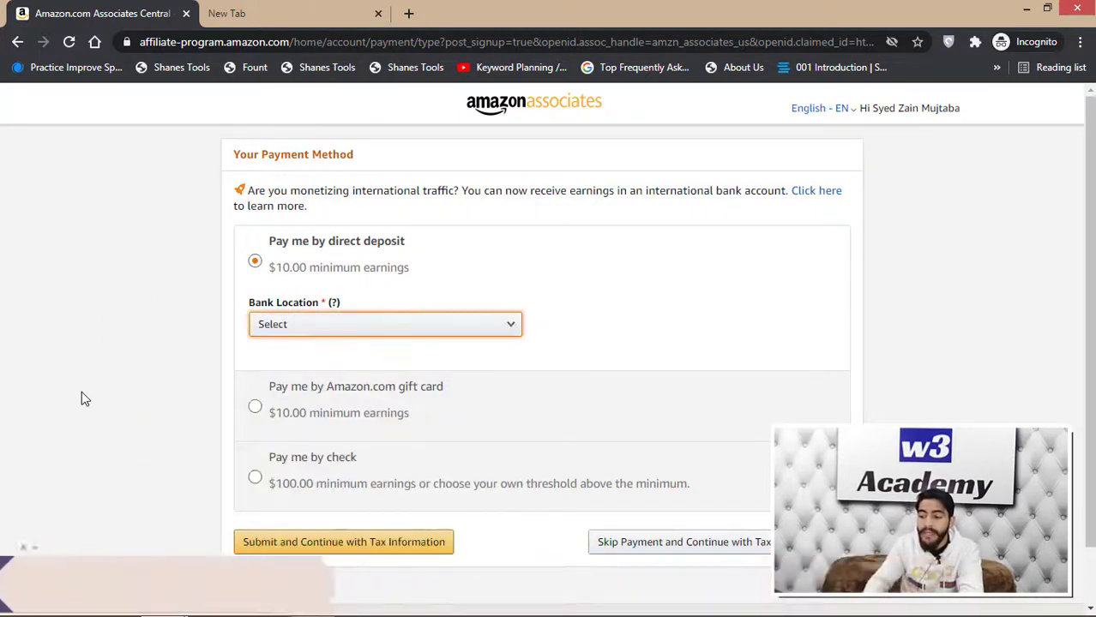
left_click(262, 24)
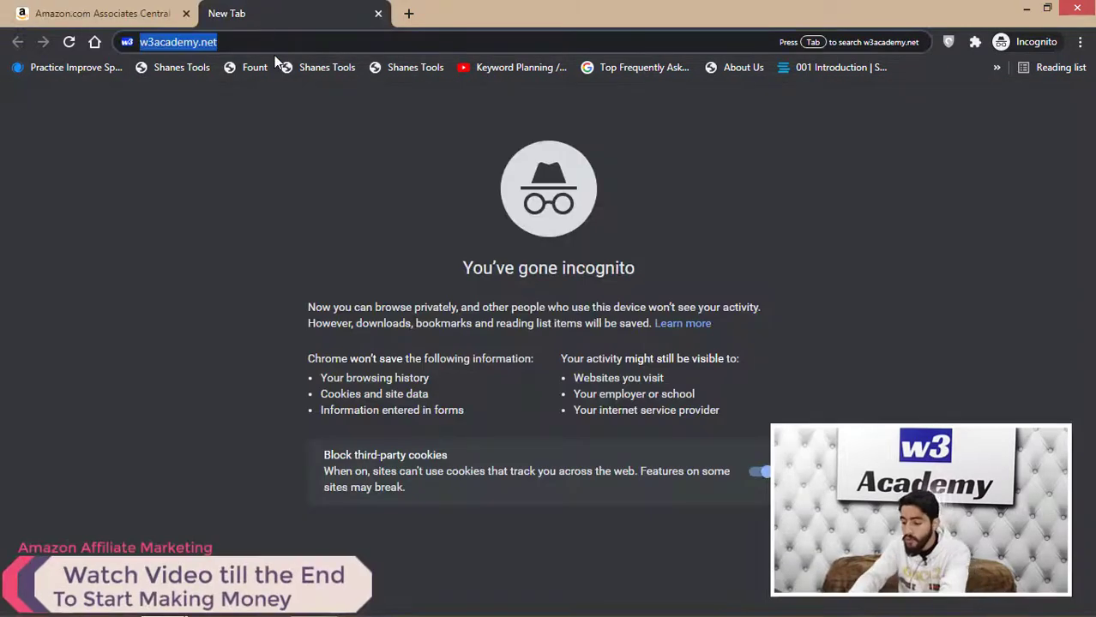
Load the Payoneer sign-in page in the second tab, then return to the Amazon Associates tab
type("payoneer")
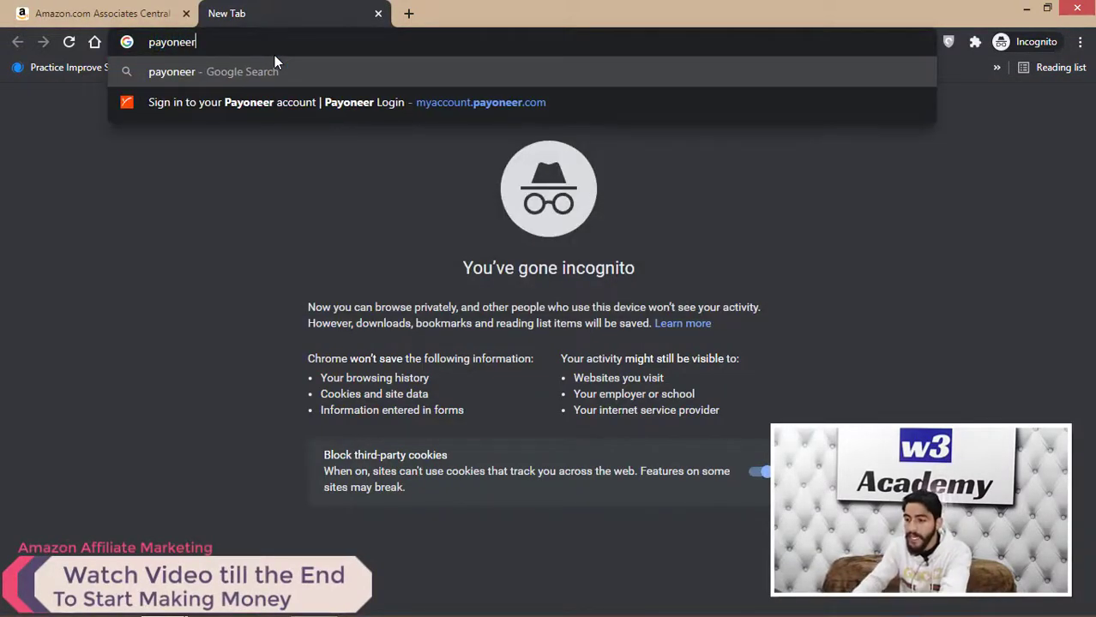
key("Down")
key("Return")
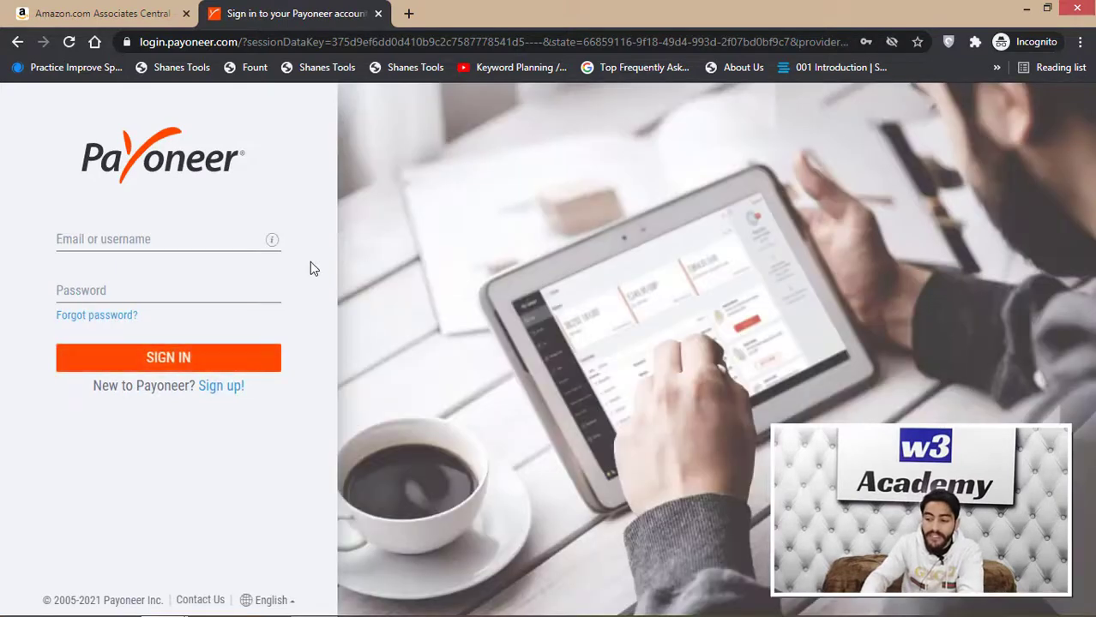
key("ctrl+shift+Tab")
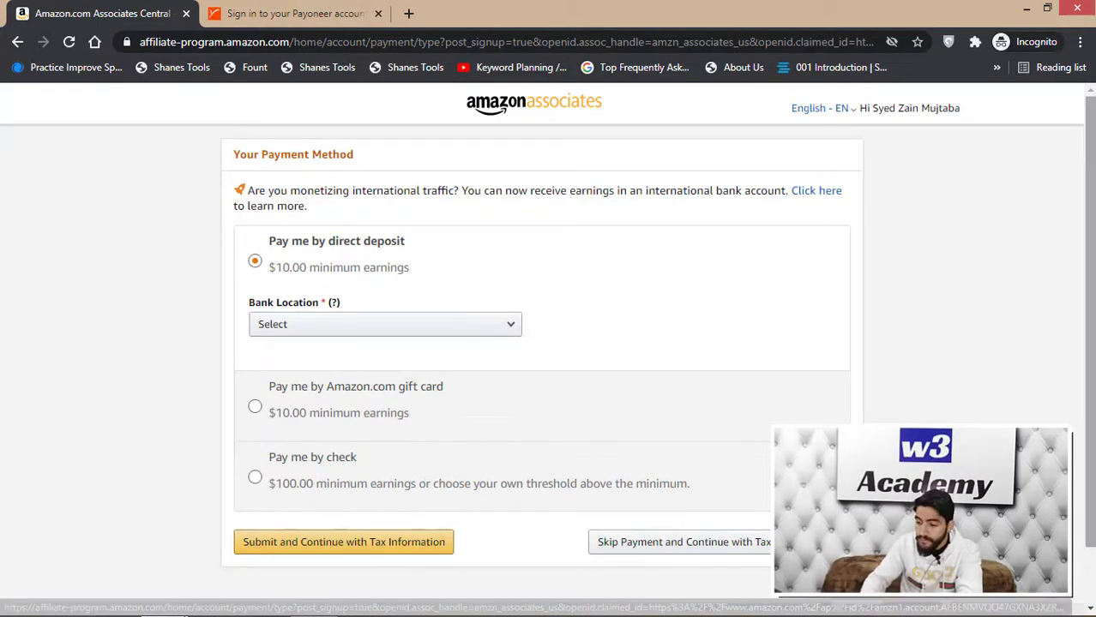
Select 'Pay me by check' with the USD 100 threshold and continue to tax information
scroll(247, 422, "down", 1)
left_click(249, 418)
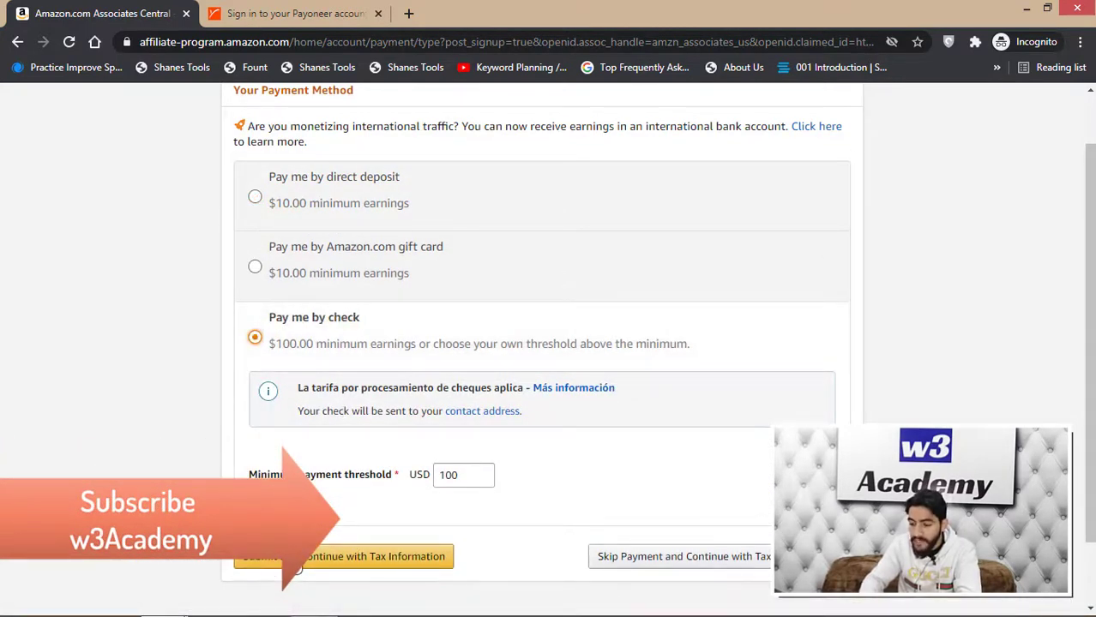
left_click(294, 562)
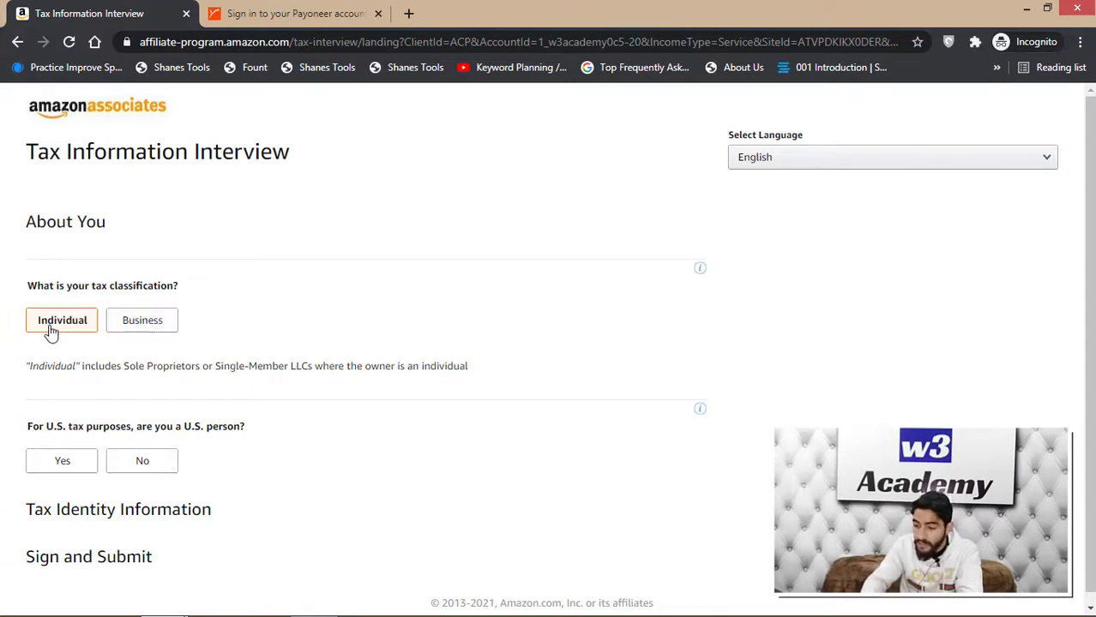
Answer No to both the U.S. person and intermediary questions
scroll(673, 331, "down", 1)
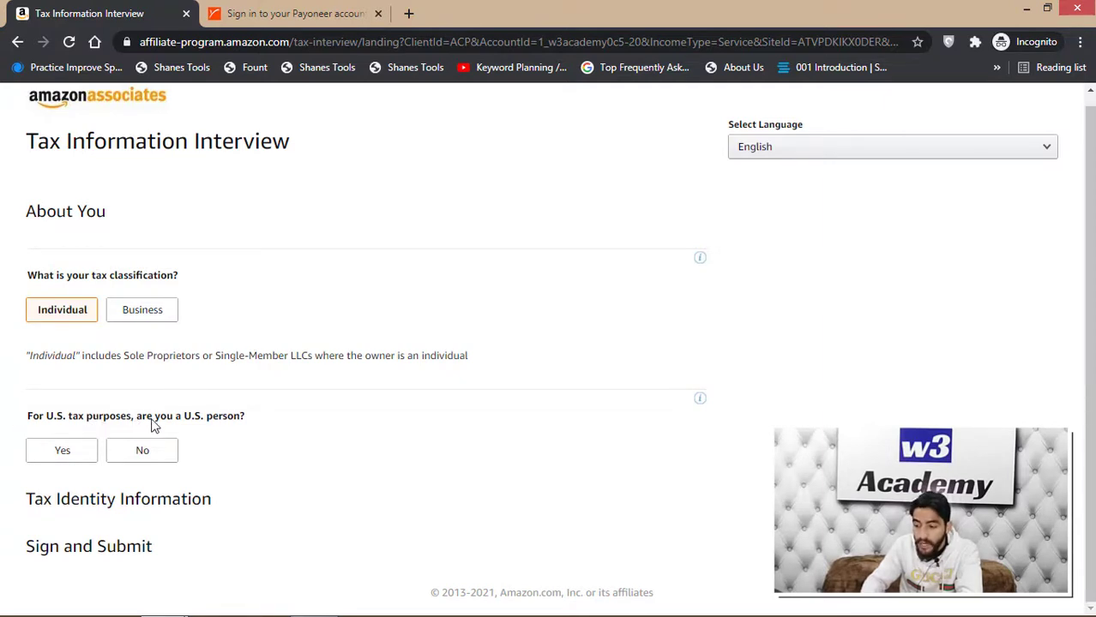
left_click(142, 456)
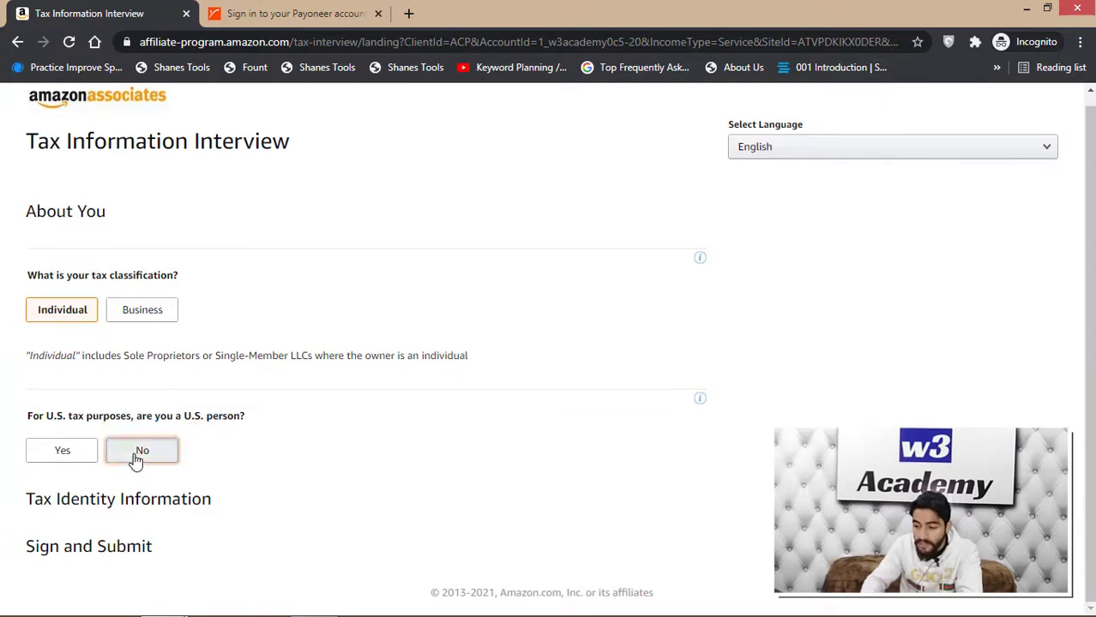
scroll(1074, 322, "down", 1)
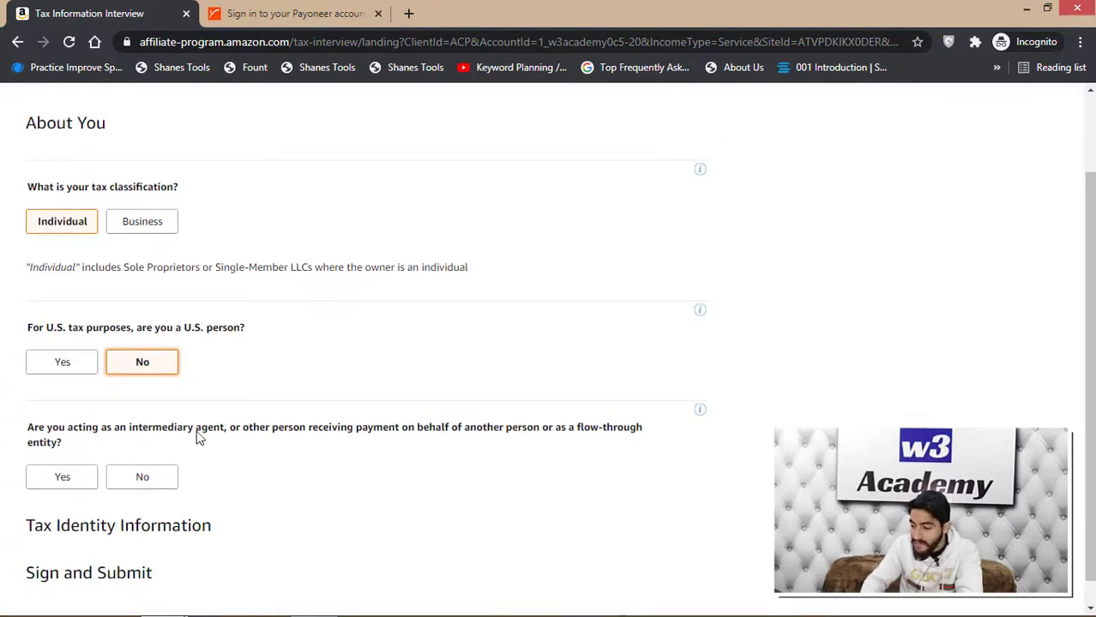
left_click(151, 482)
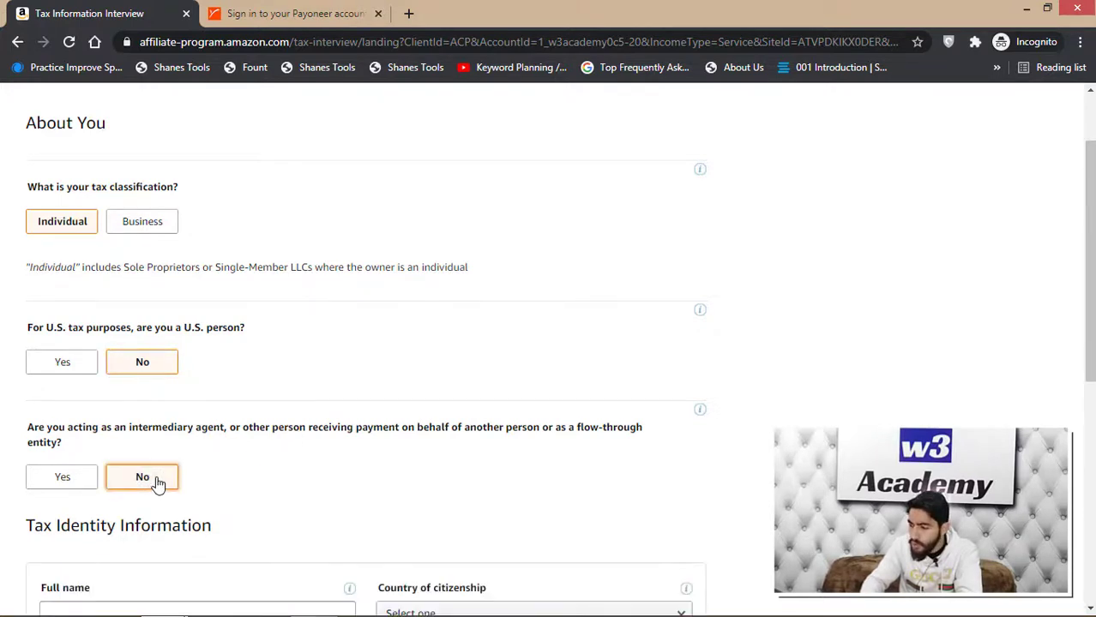
Enter the account holder's full name and set country of citizenship to Pakistan
scroll(26, 305, "down", 3)
left_click(120, 375)
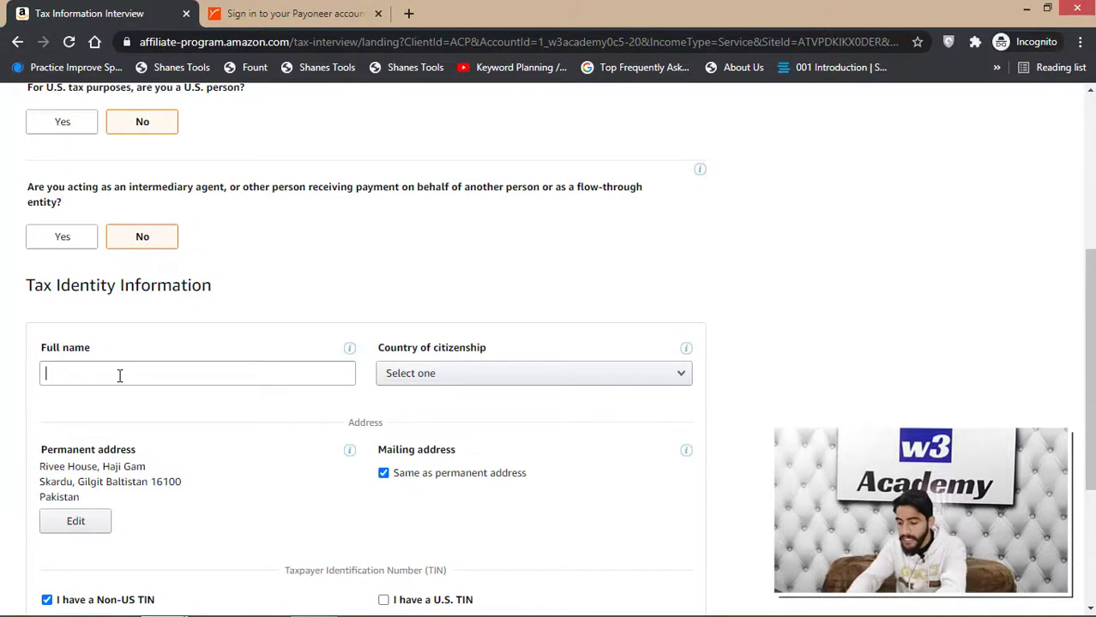
left_click(477, 378)
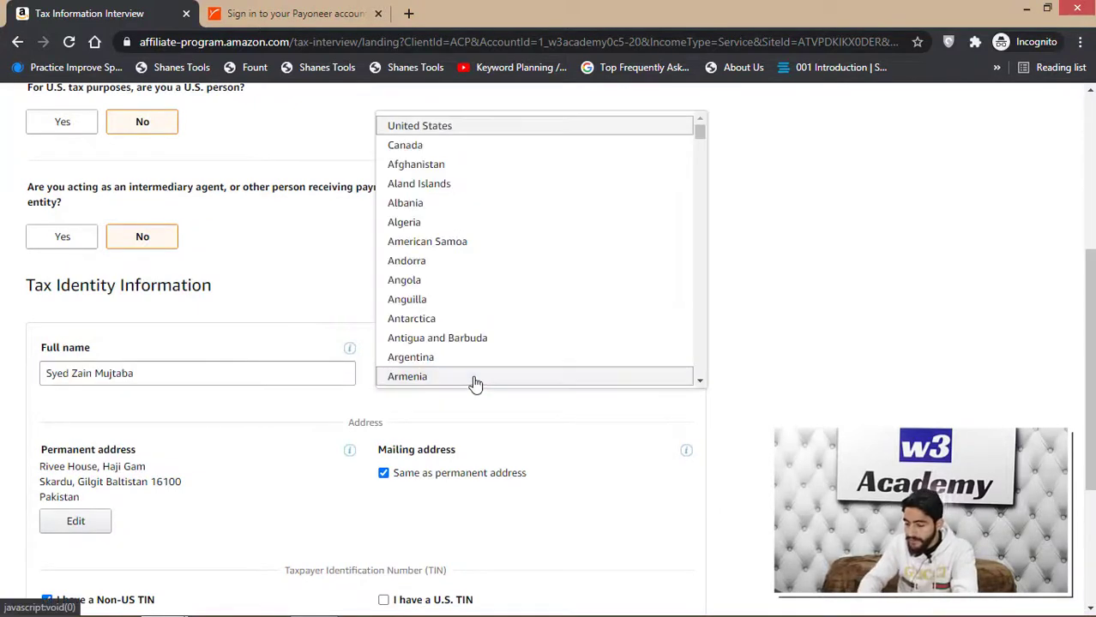
type("pak")
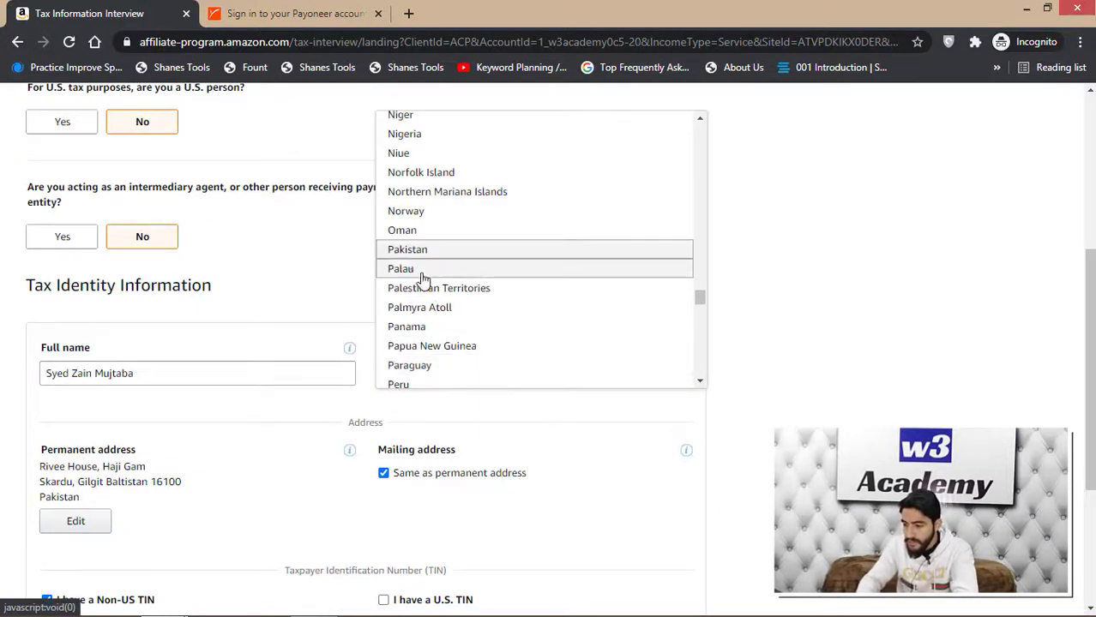
left_click(414, 251)
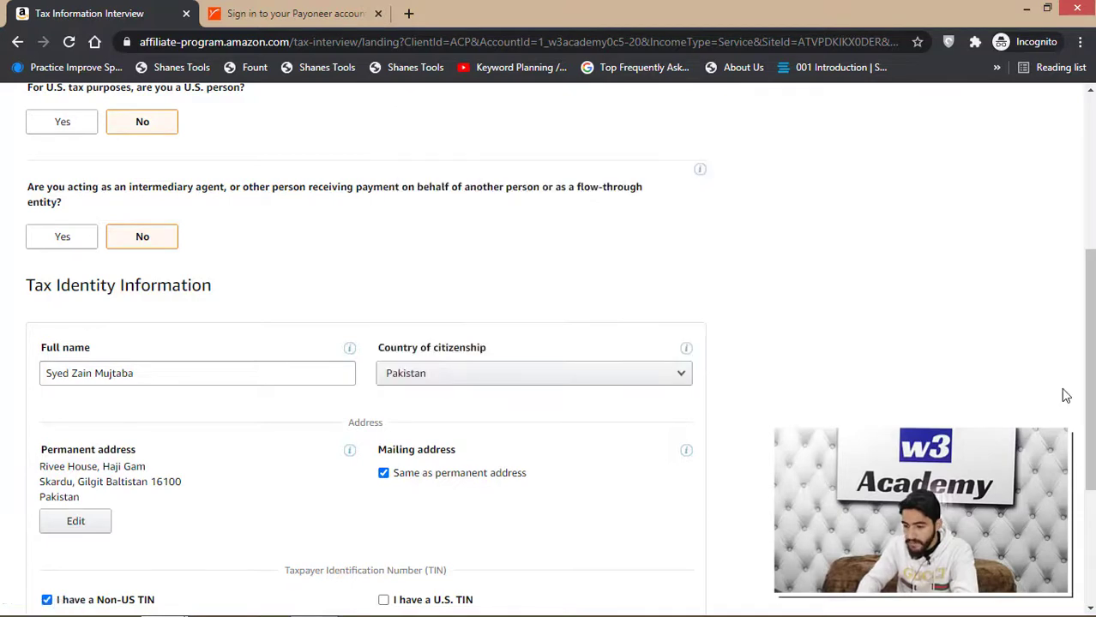
Leave the U.S. TIN option unchecked and paste the non-US TIN value
scroll(1062, 391, "down", 2)
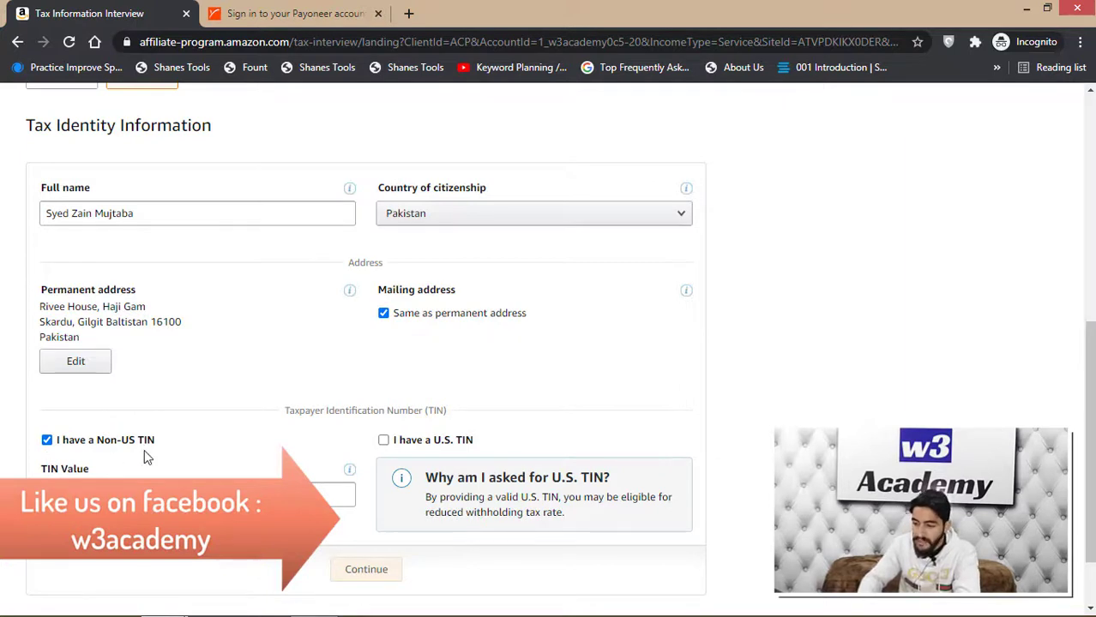
scroll(387, 411, "down", 1)
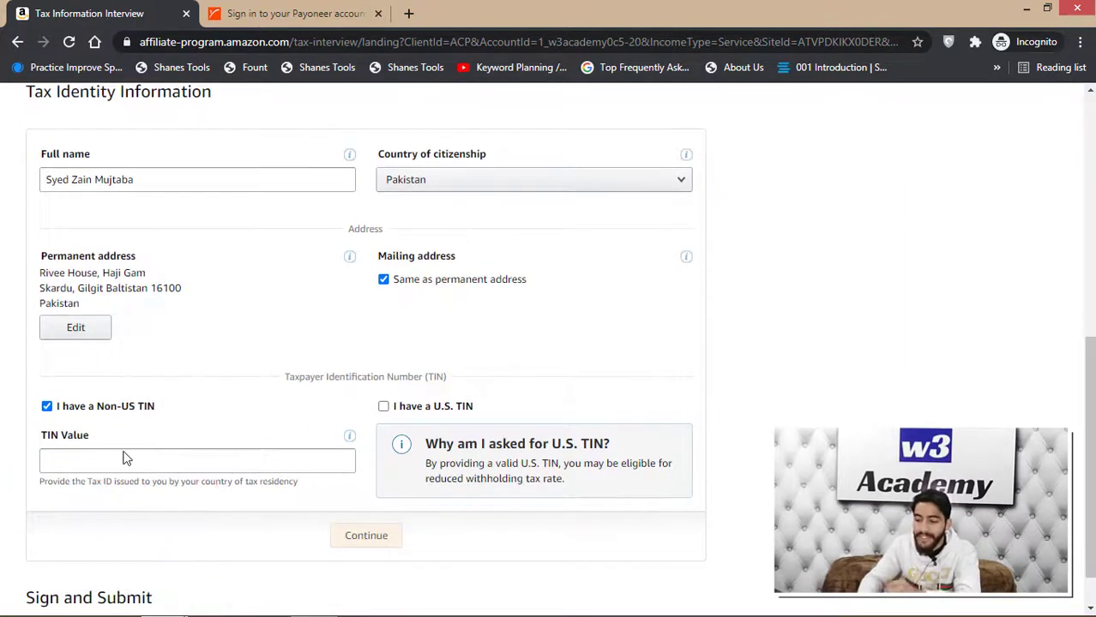
left_click(384, 407)
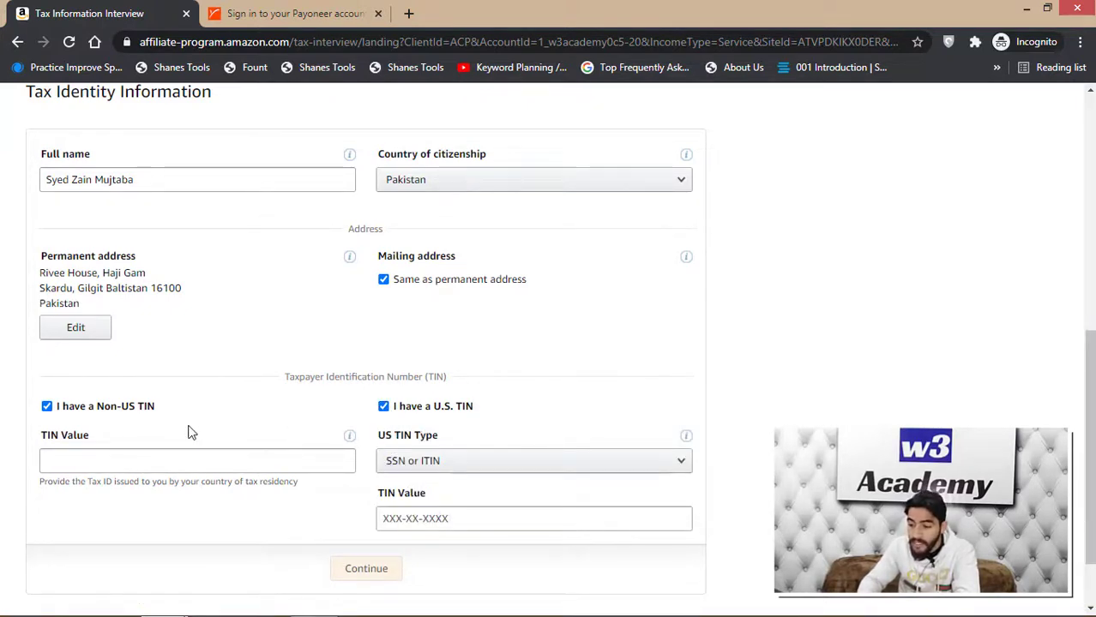
left_click(383, 408)
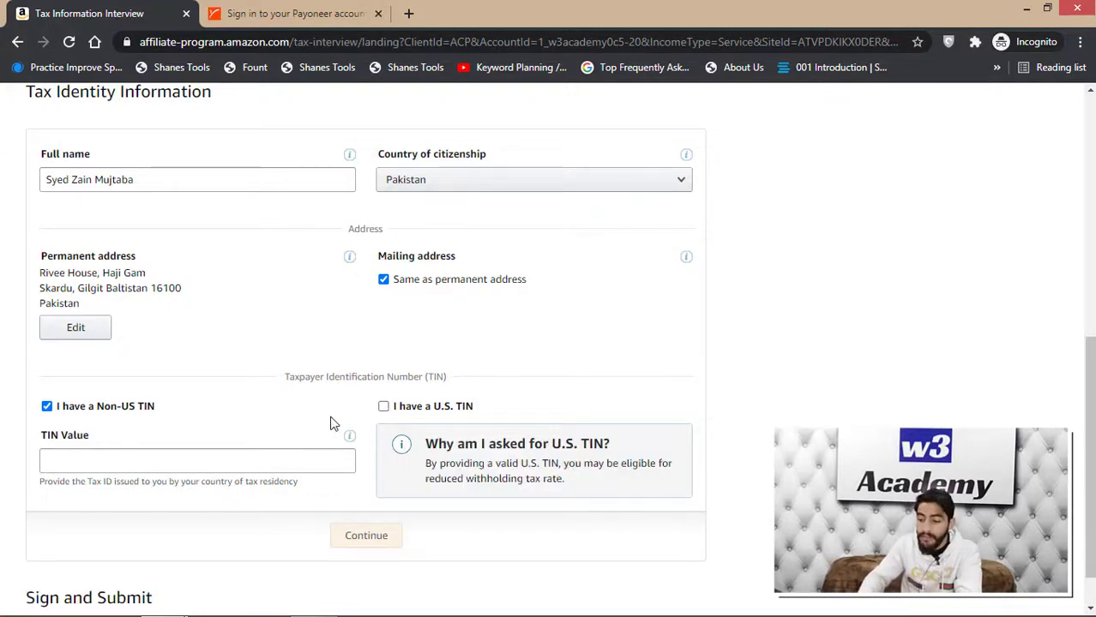
left_click(120, 468)
key("ctrl+v")
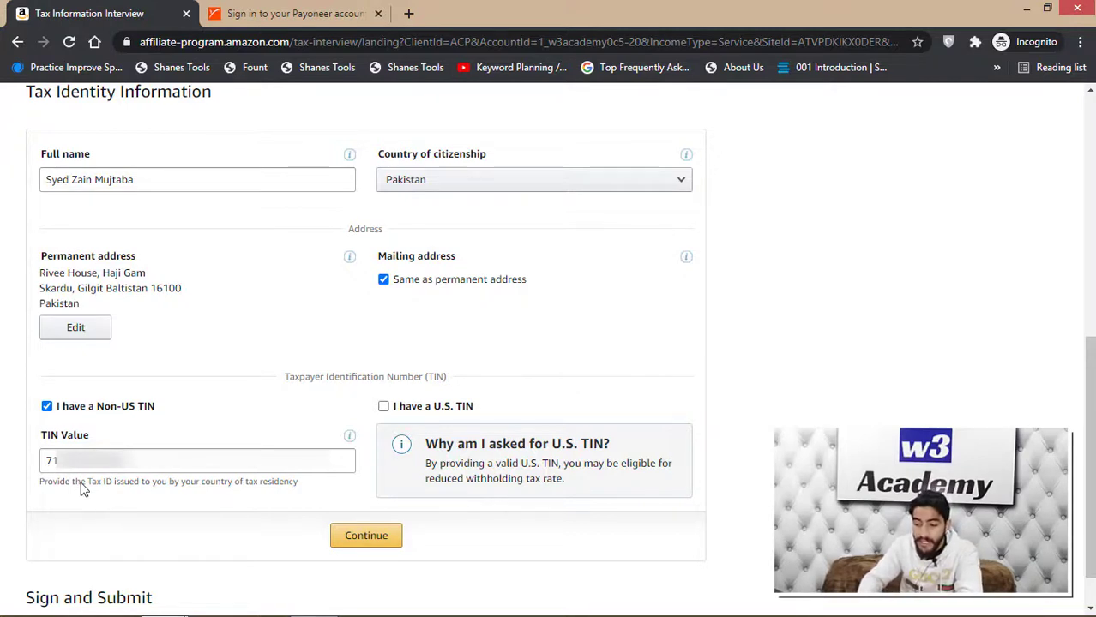
Confirm the tax identity details and state all services are performed outside the U.S
double_click(52, 464)
left_click(375, 531)
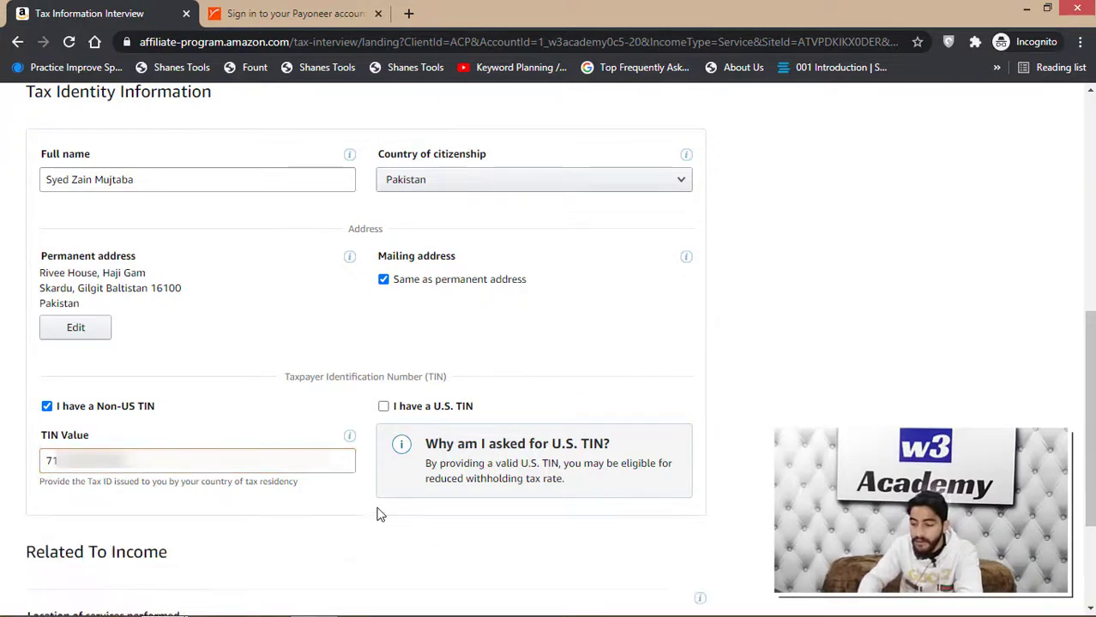
left_click_drag(1090, 413, 1093, 488)
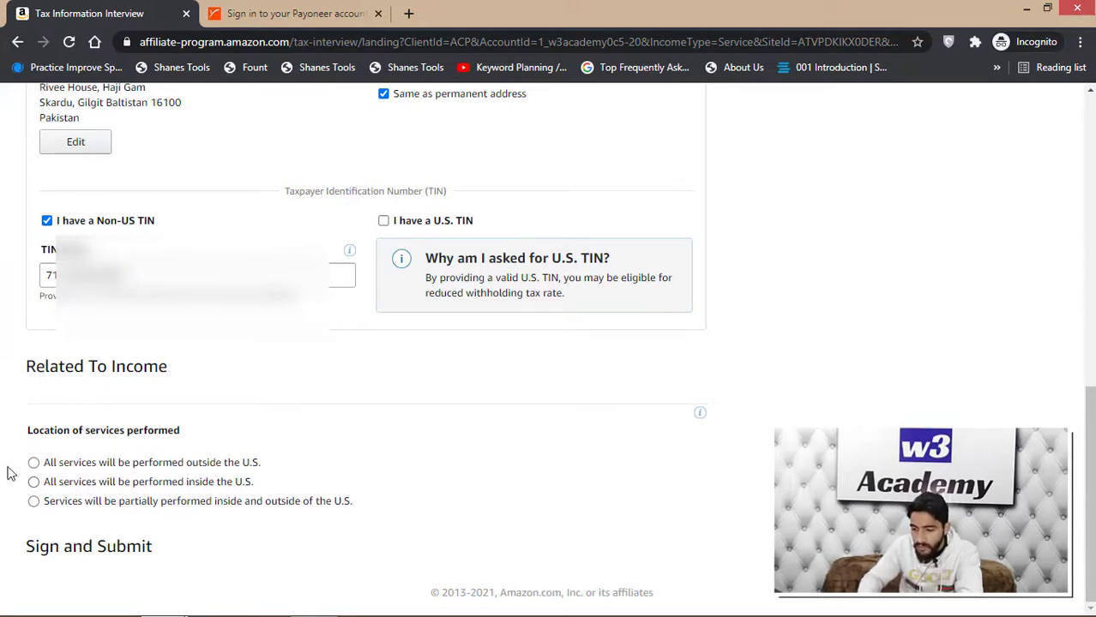
left_click(34, 463)
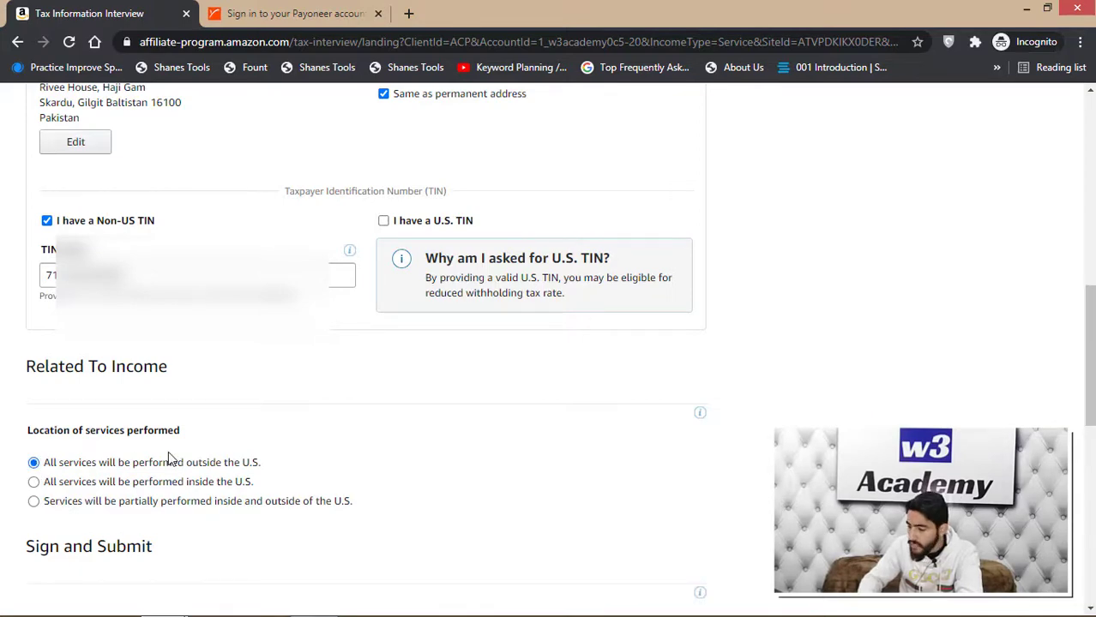
Sign the tax form by typing the account holder's full name in the Signature field
scroll(182, 356, "down", 4)
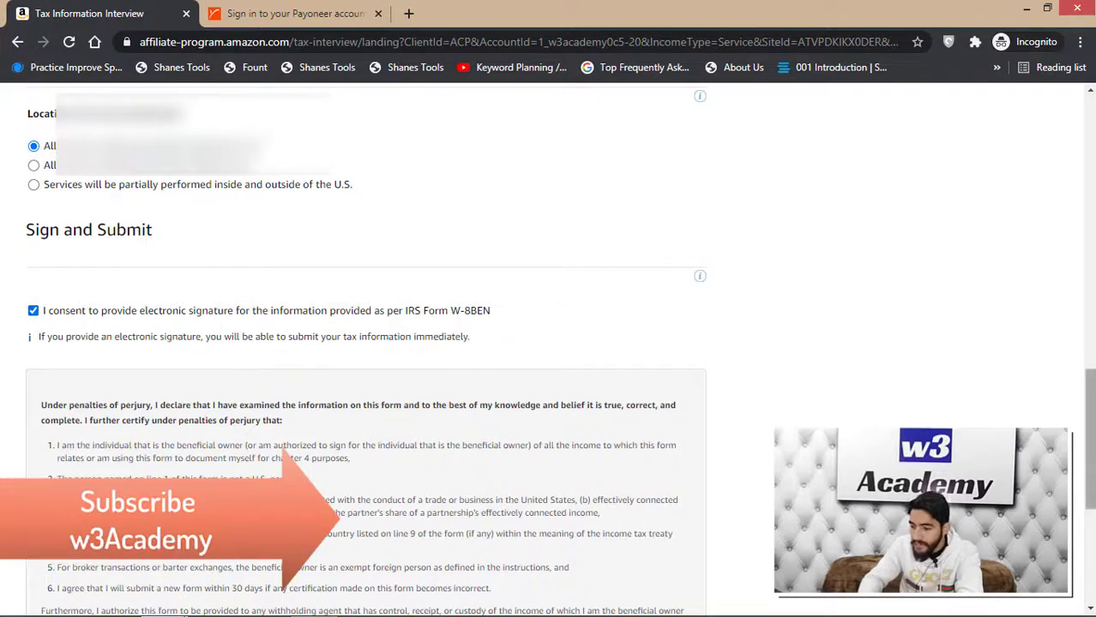
scroll(78, 457, "down", 3)
left_click(78, 457)
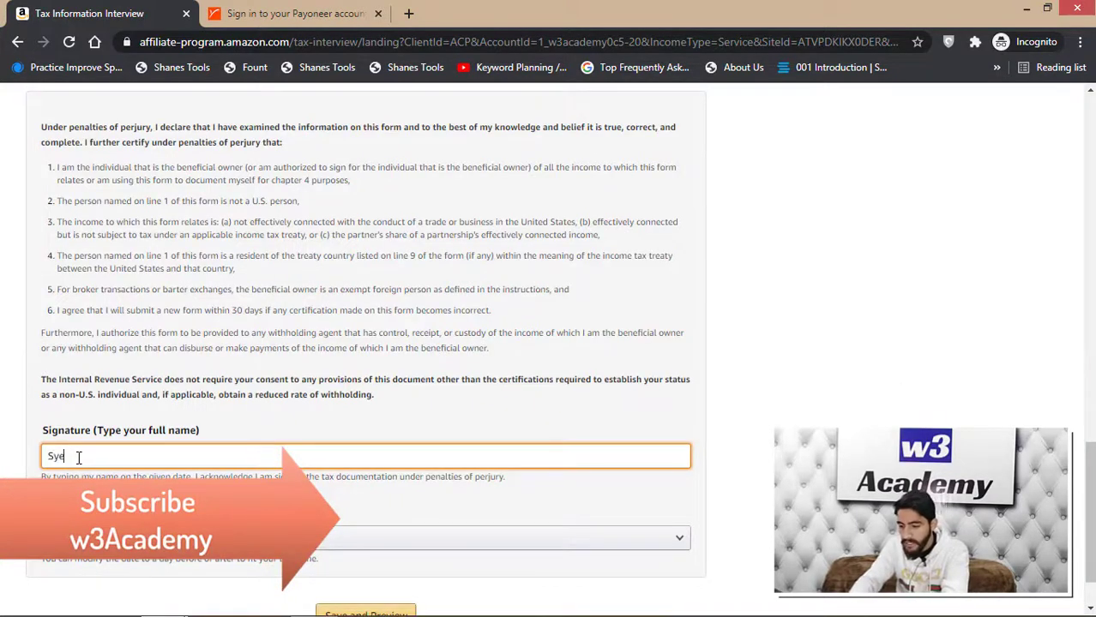
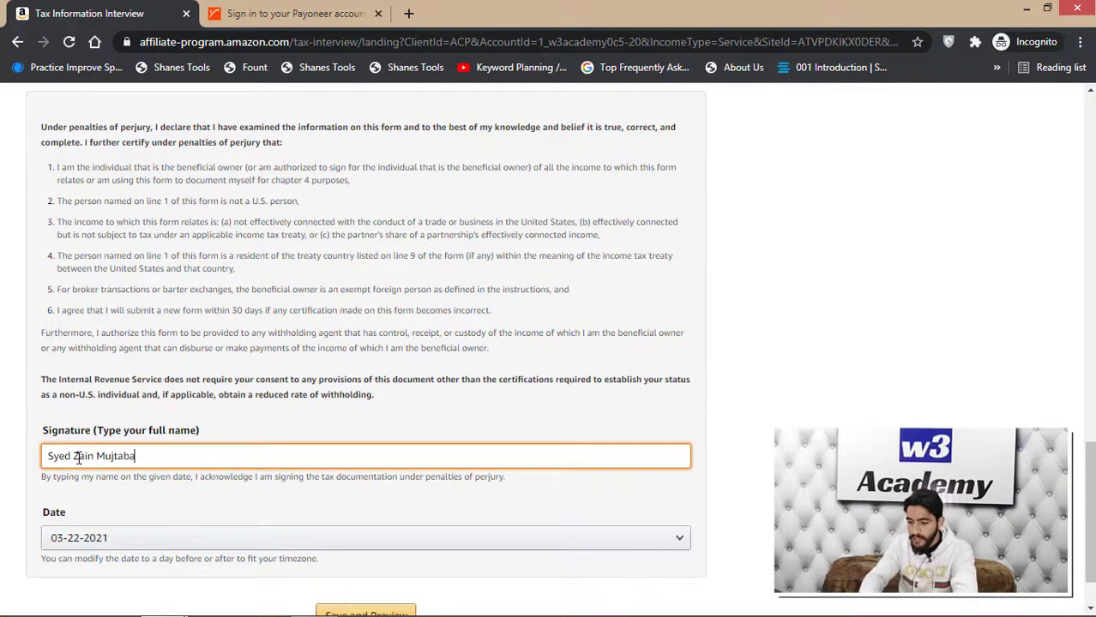
scroll(365, 342, "down", 1)
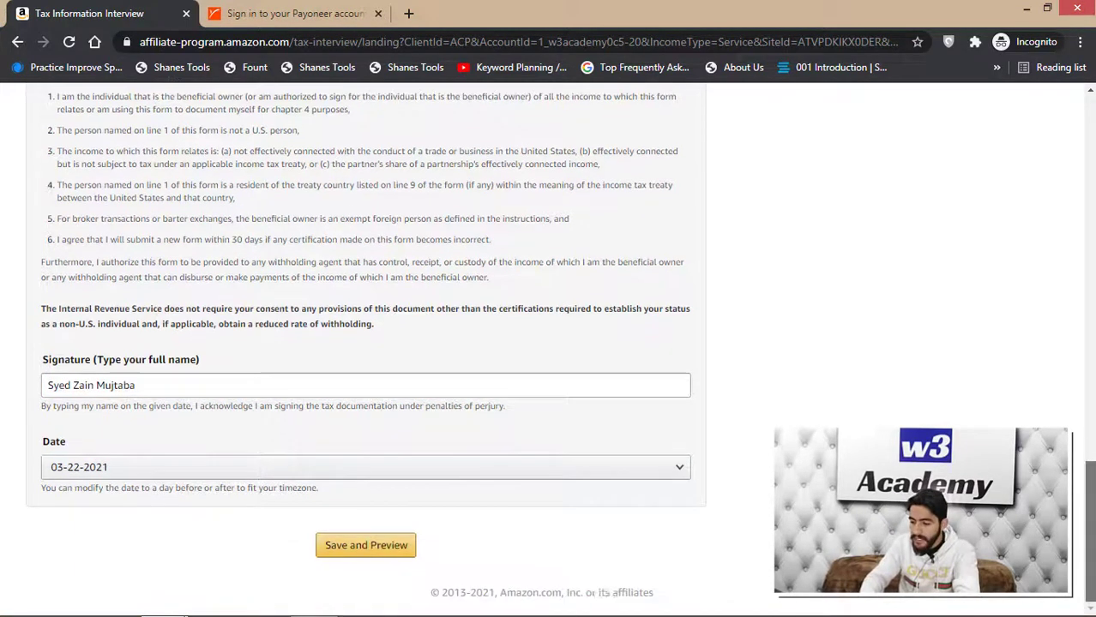
Preview and submit the W-8BEN form, then exit the interview once it is validated
left_click(360, 547)
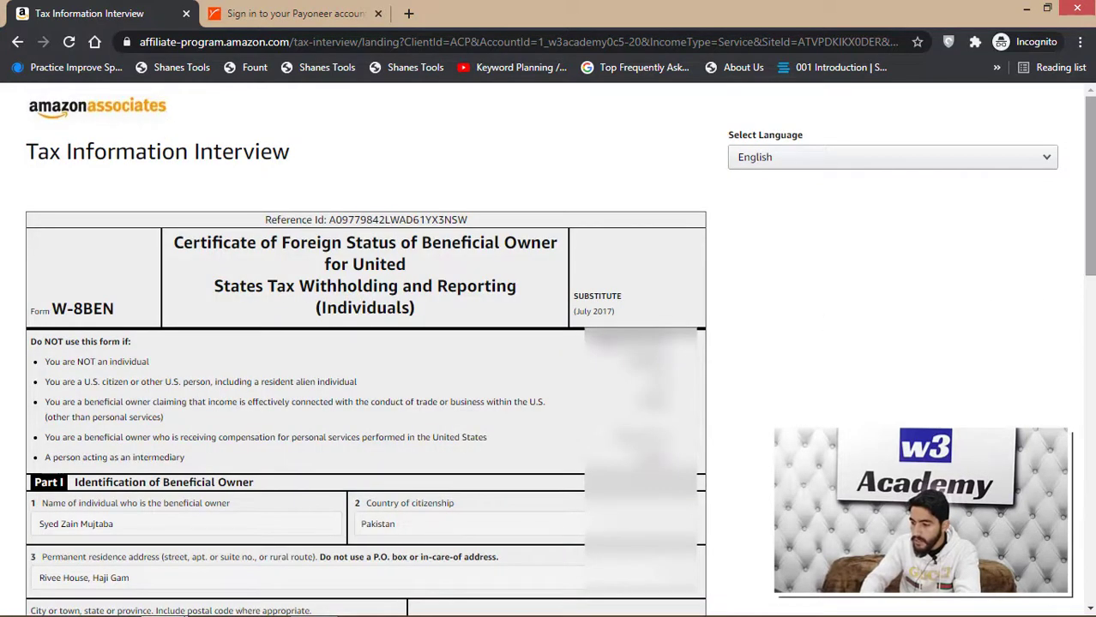
left_click_drag(1089, 220, 1089, 549)
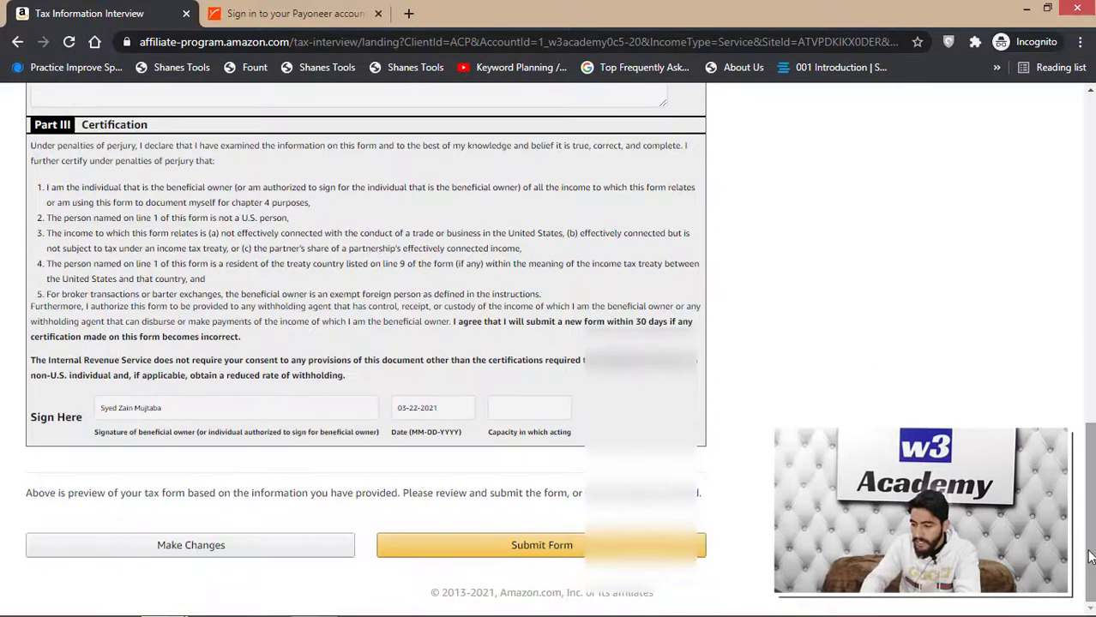
left_click(542, 549)
scroll(1093, 194, "up", 1)
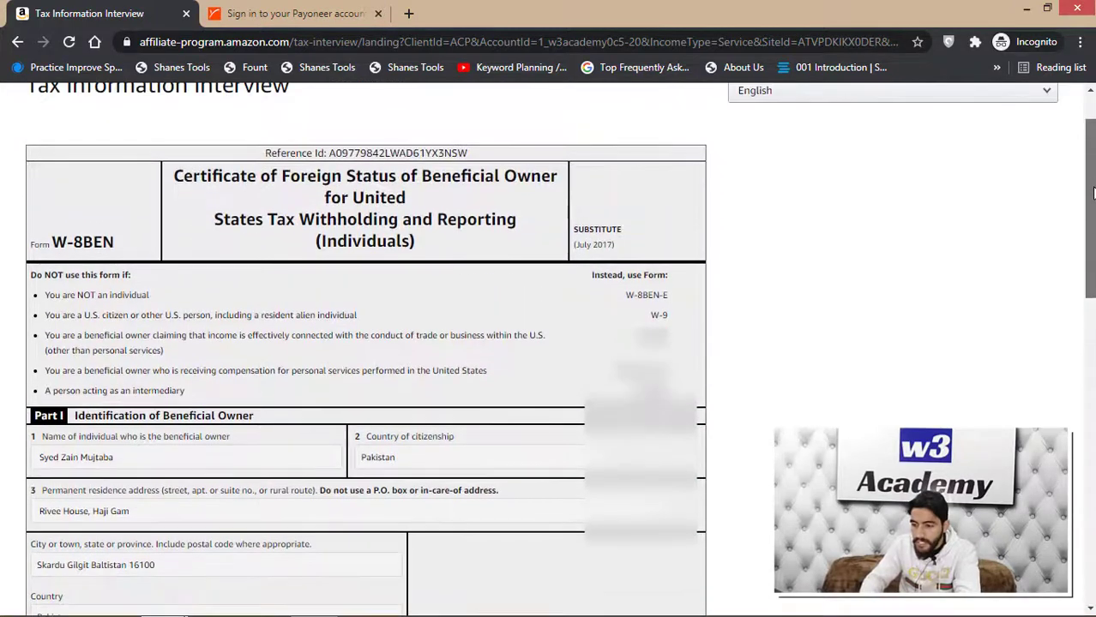
scroll(1093, 202, "up", 1)
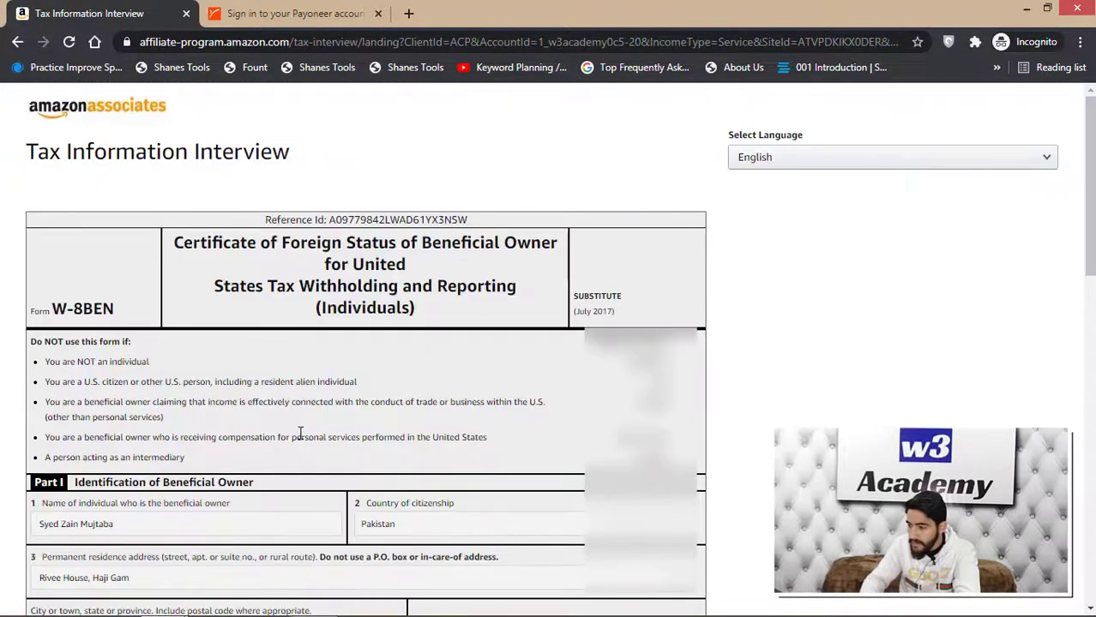
scroll(1077, 503, "down", 5)
scroll(1078, 503, "down", 5)
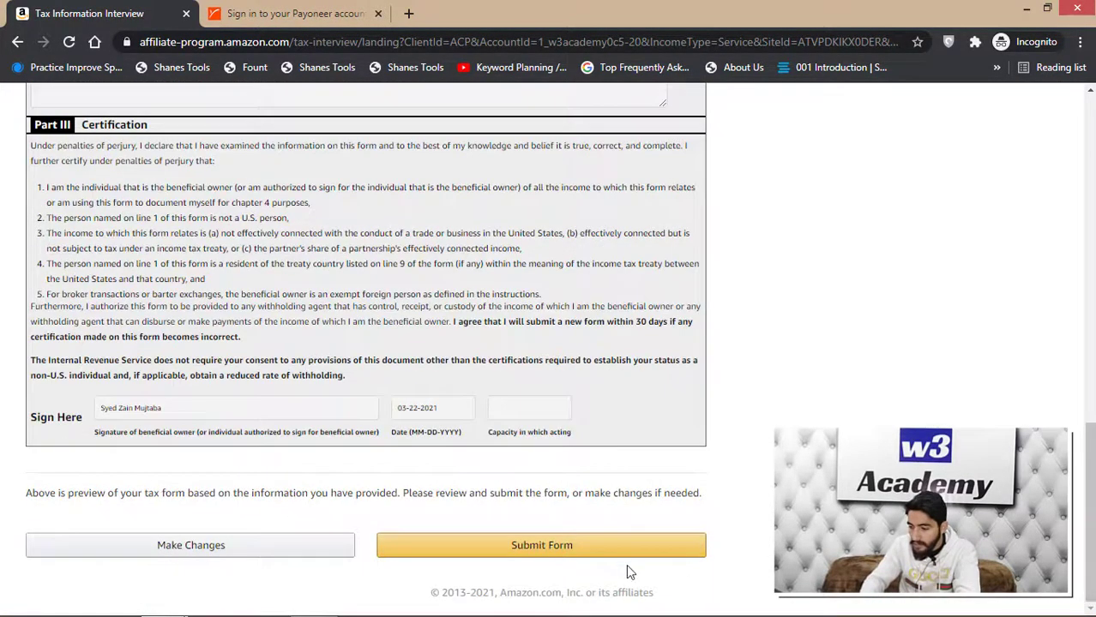
left_click(525, 554)
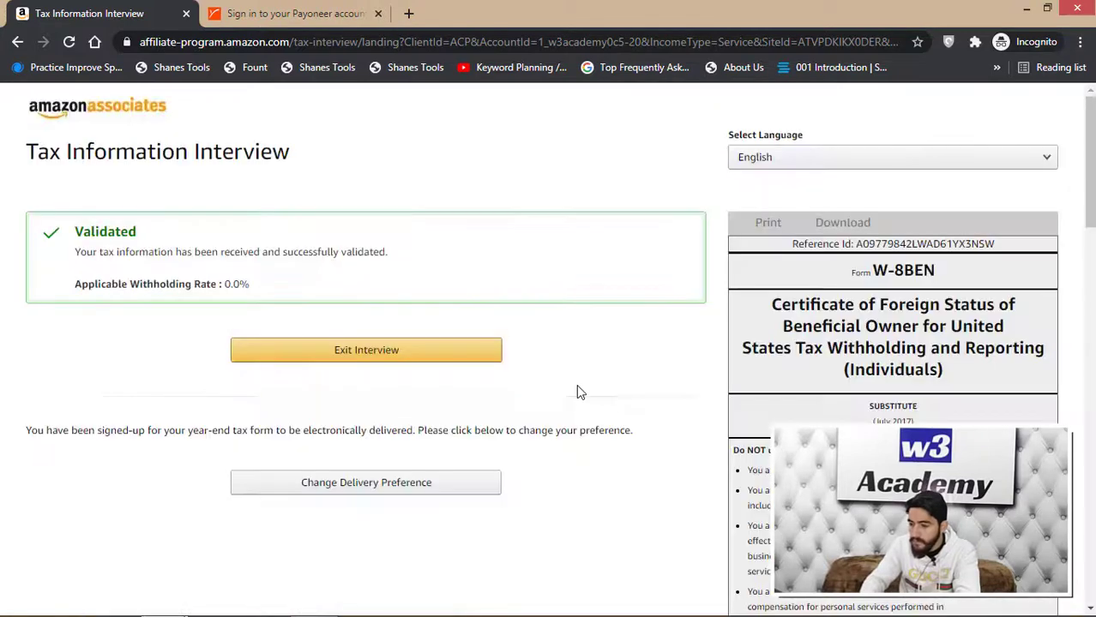
left_click(377, 357)
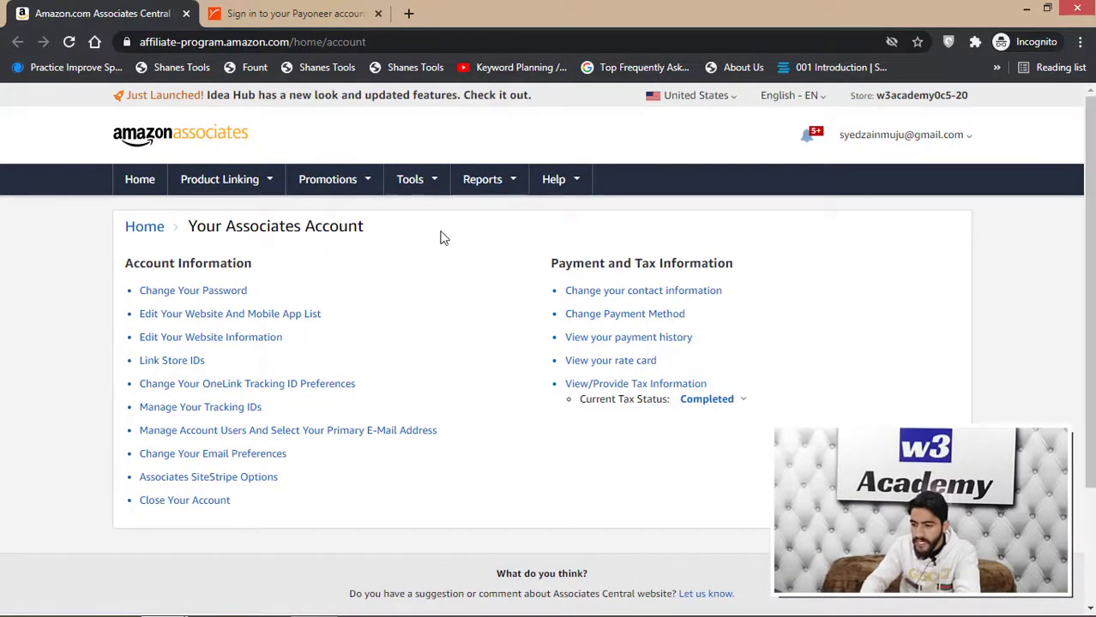
Open Product Linking > Product Links and set the search category to Computers, Tablets & Components
mouse_move(244, 187)
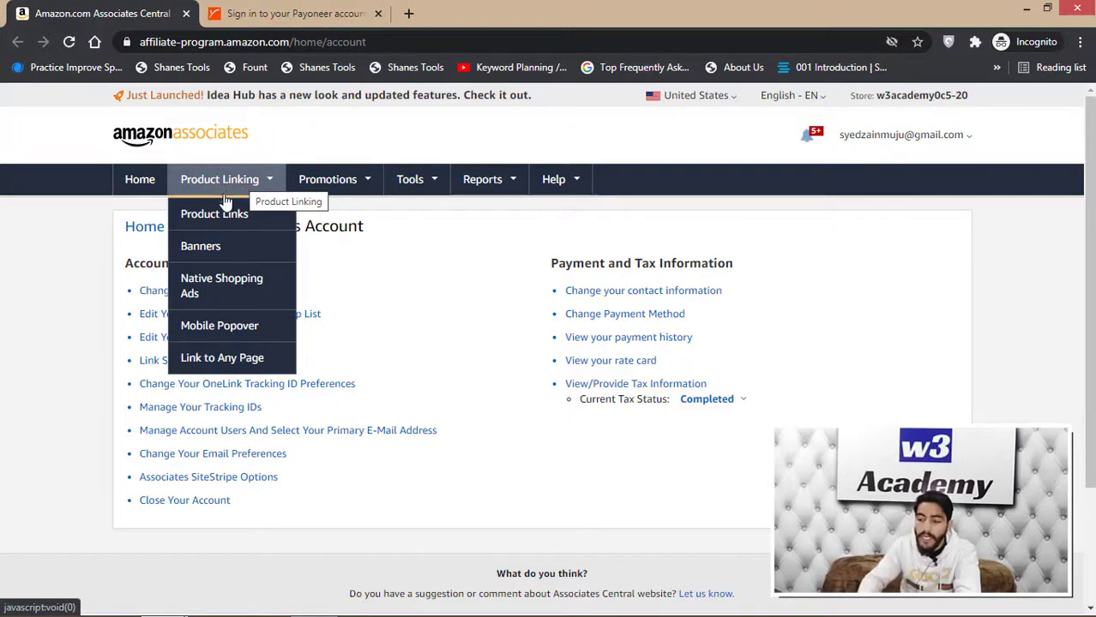
left_click(211, 221)
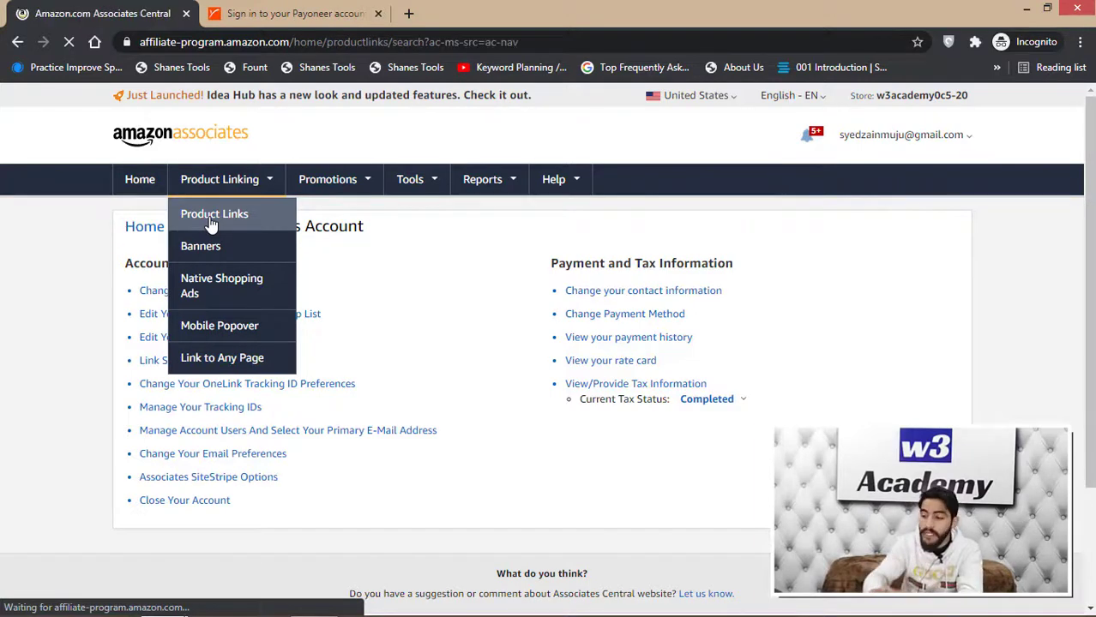
scroll(1093, 433, "down", 3)
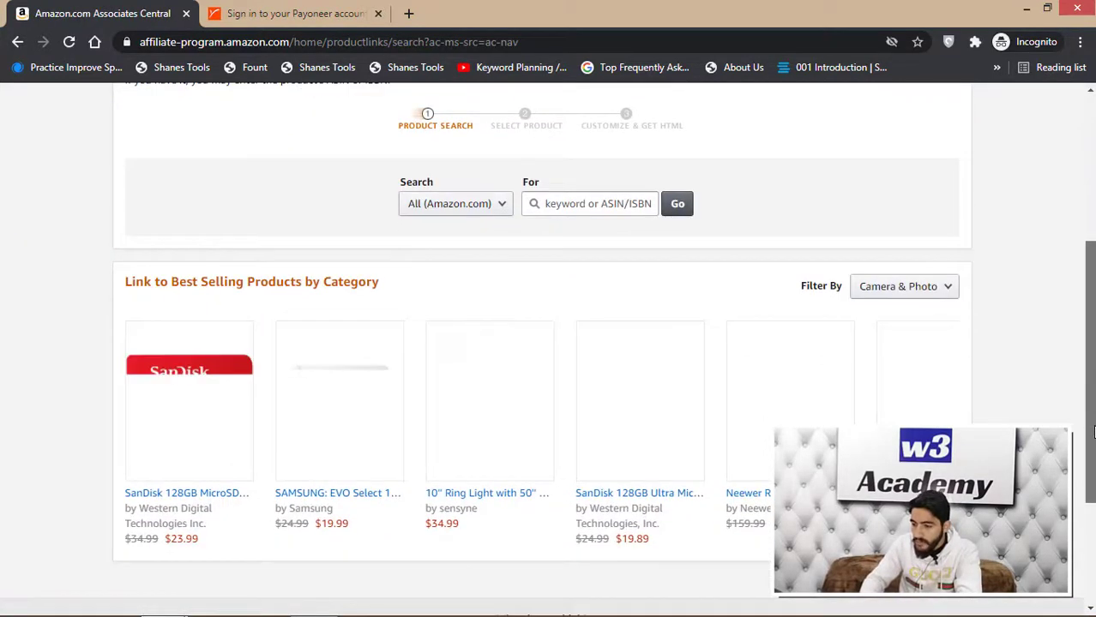
left_click(502, 207)
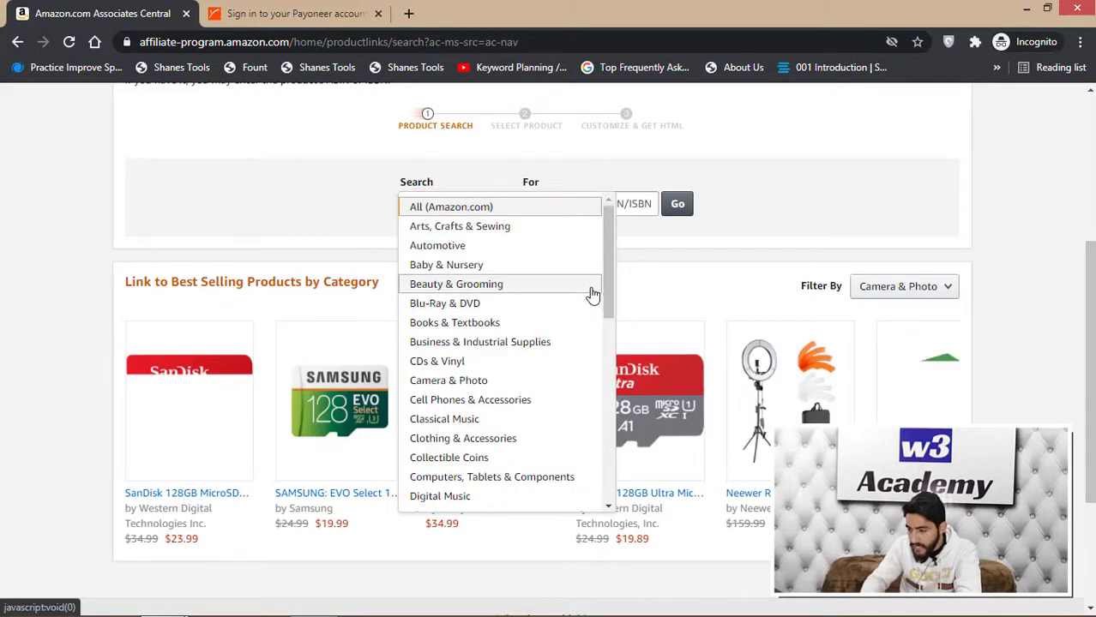
left_click_drag(608, 285, 610, 329)
left_click(470, 360)
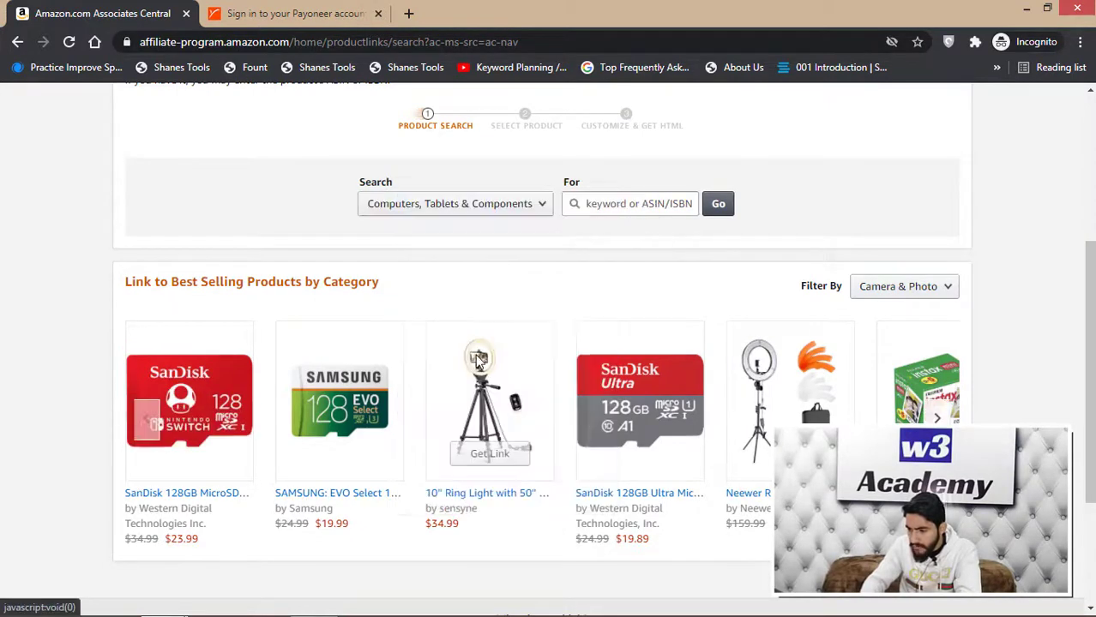
Search Computers, Tablets & Components and choose Get link on the Apple AirPods Pro result
left_click(751, 206)
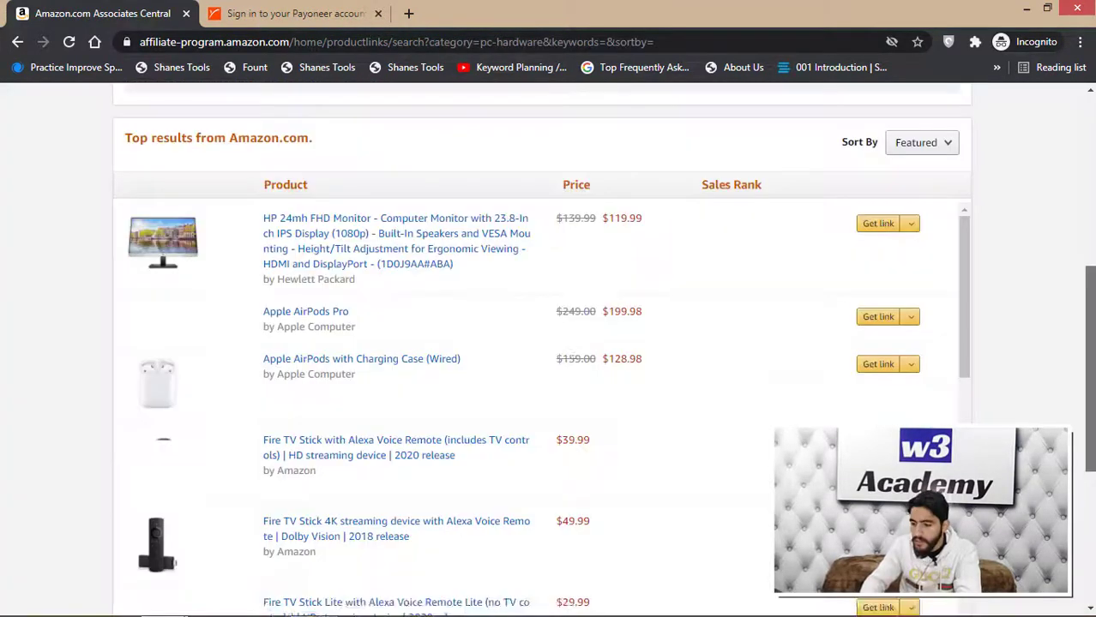
scroll(391, 350, "down", 1)
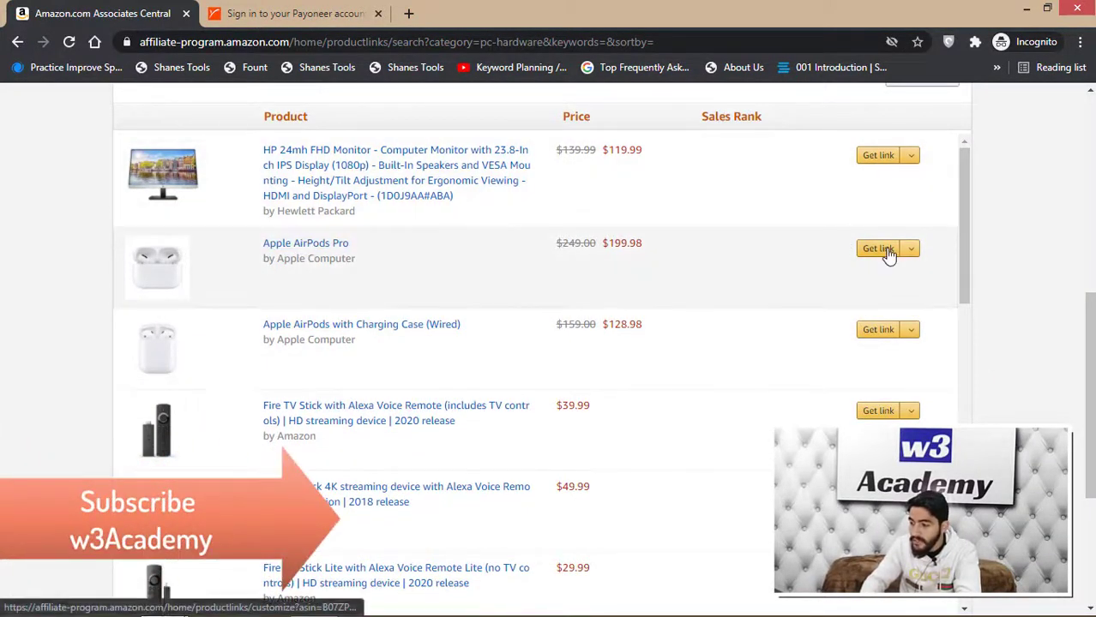
left_click(881, 252)
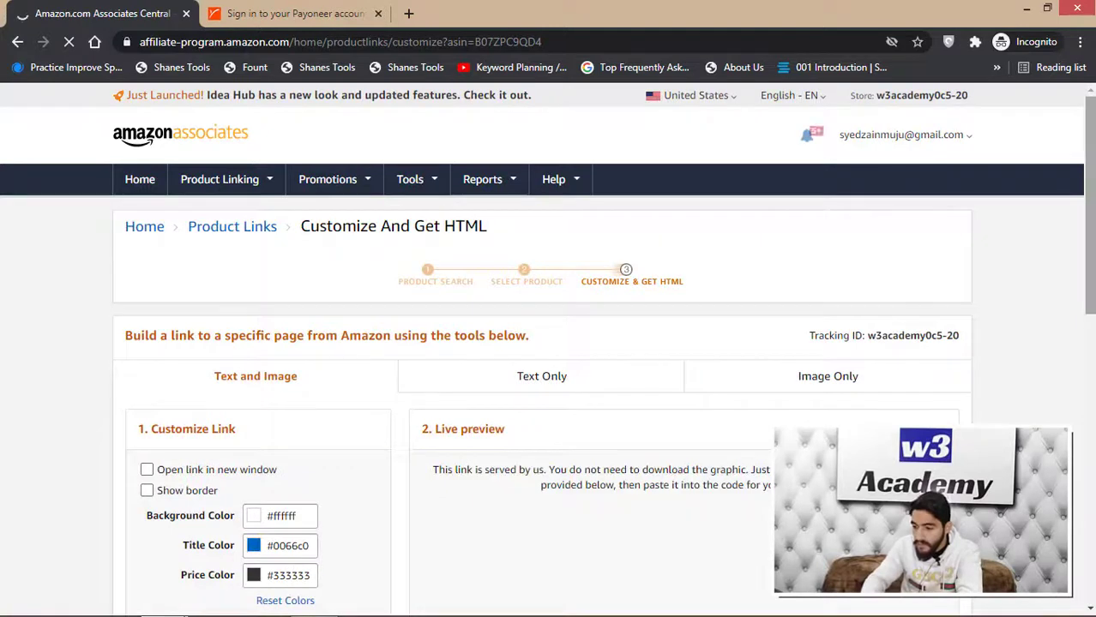
scroll(548, 343, "down", 3)
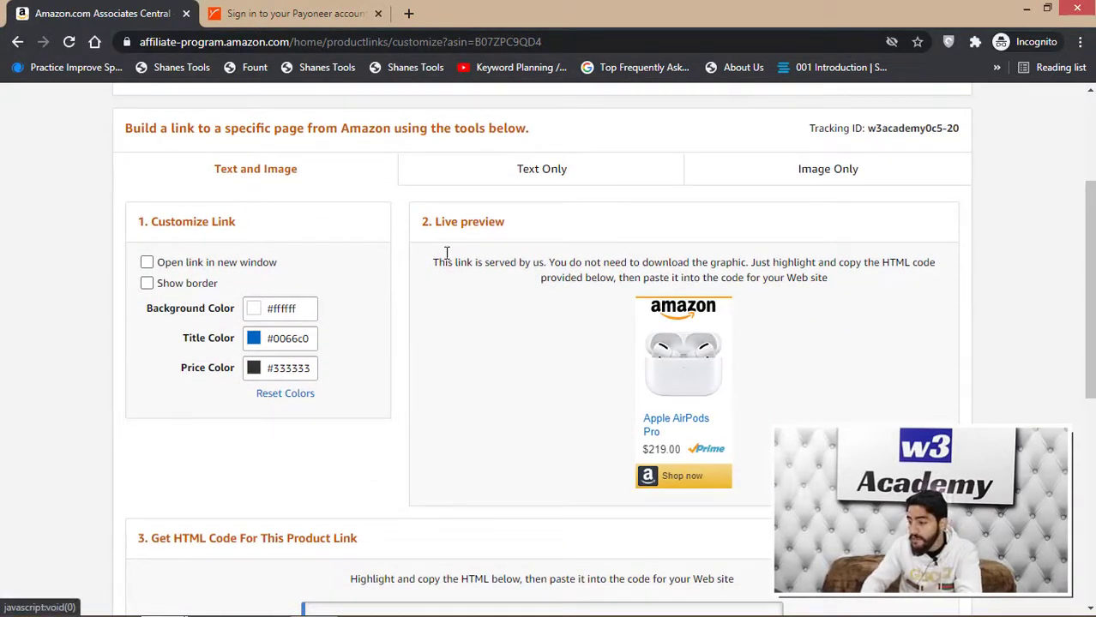
scroll(1087, 280, "down", 1)
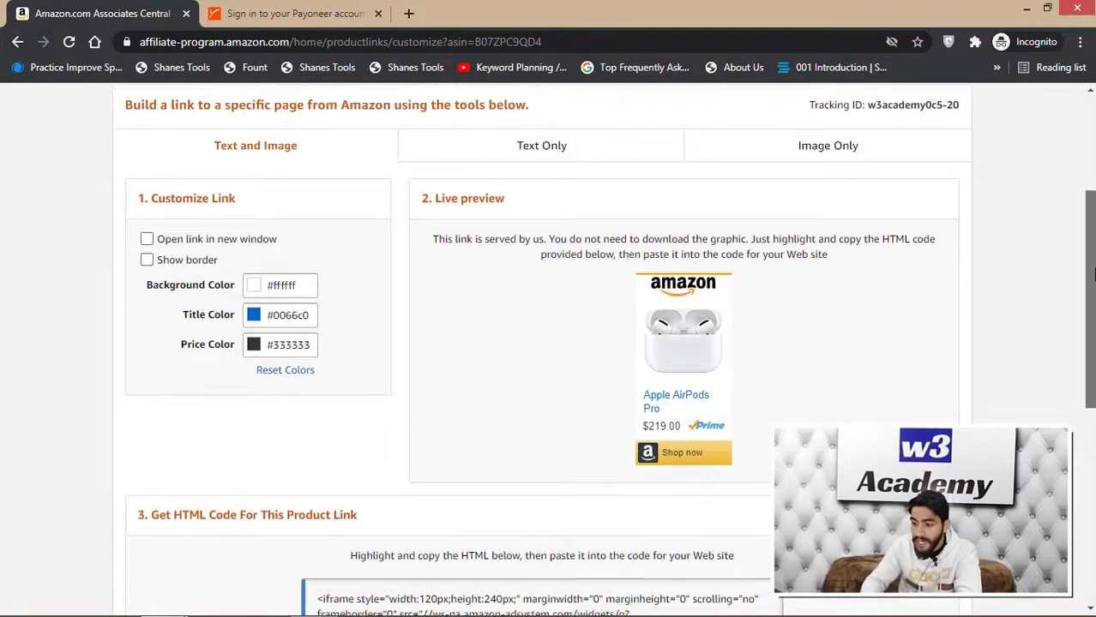
scroll(1091, 274, "up", 1)
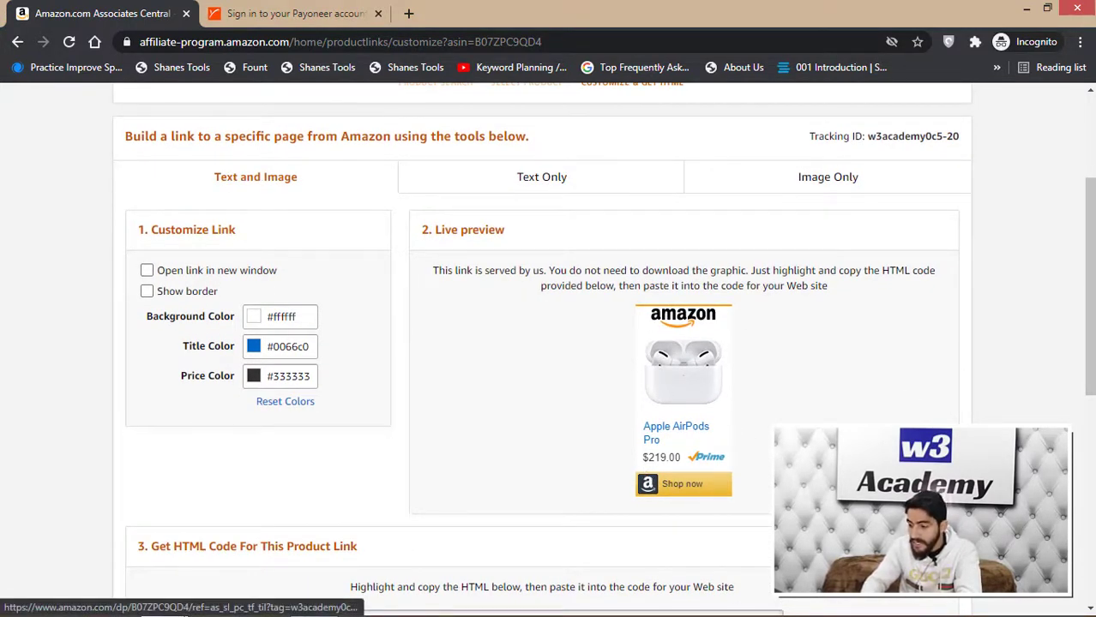
scroll(512, 496, "down", 3)
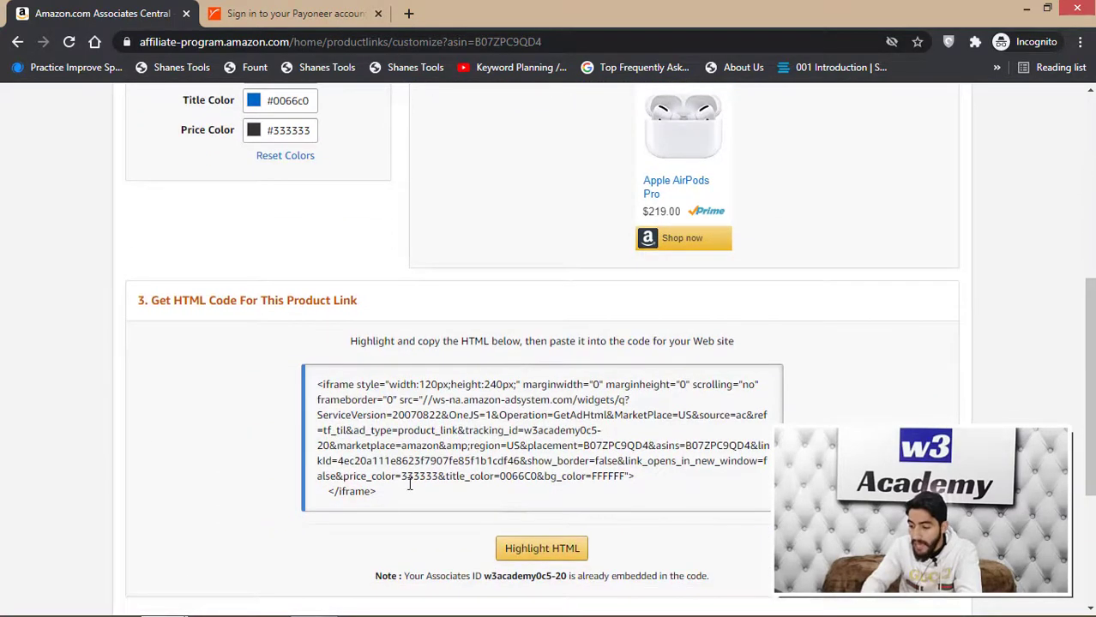
left_click_drag(391, 501, 224, 387)
left_click(225, 386)
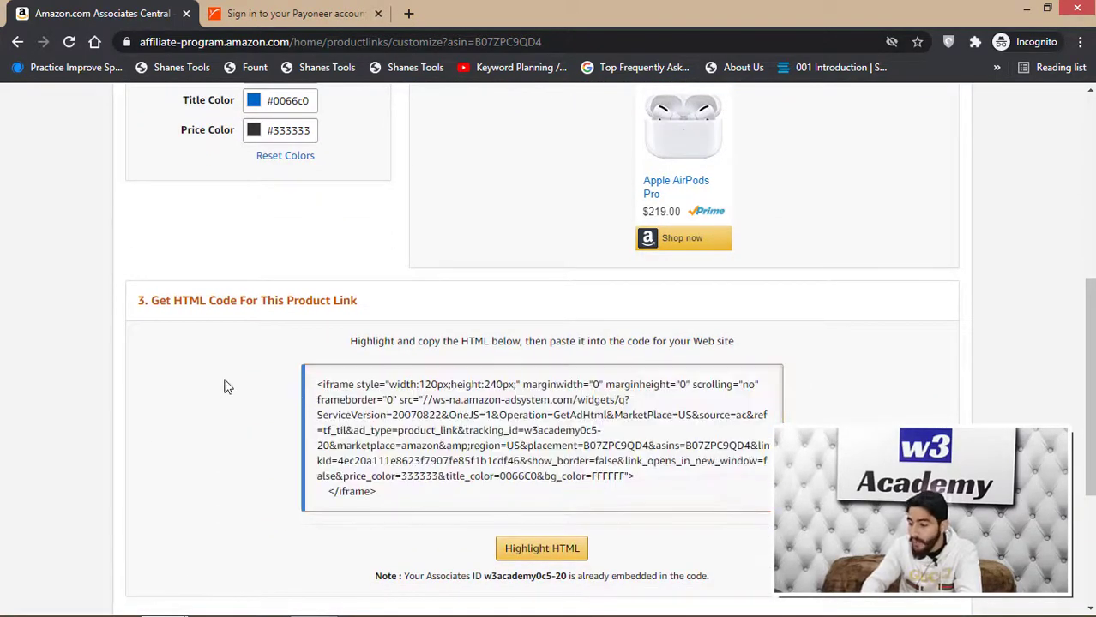
scroll(445, 457, "up", 4)
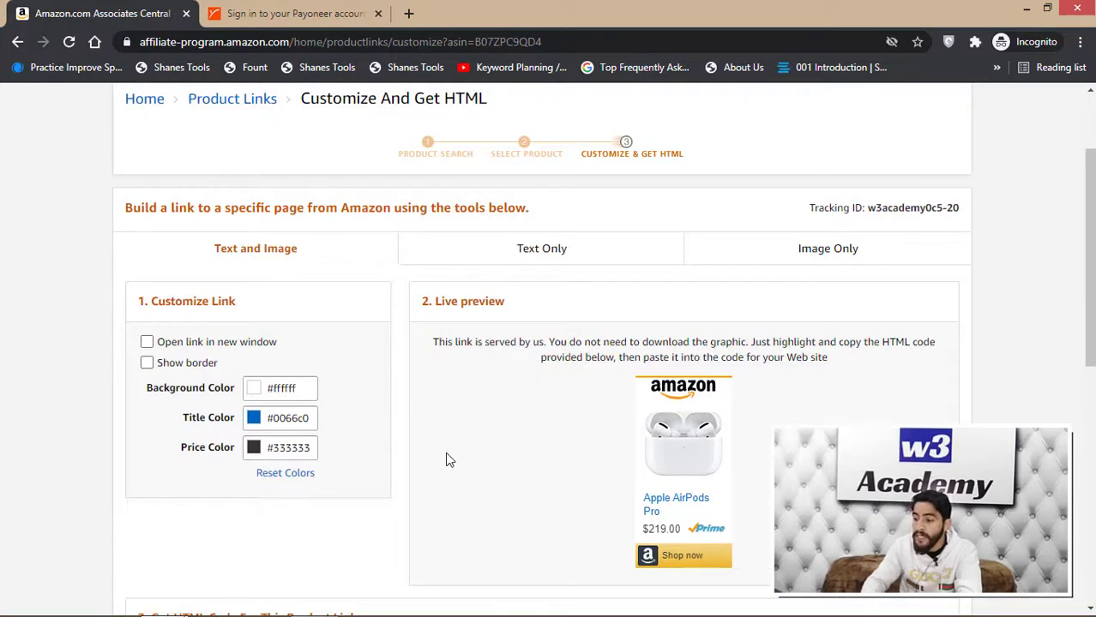
left_click(513, 262)
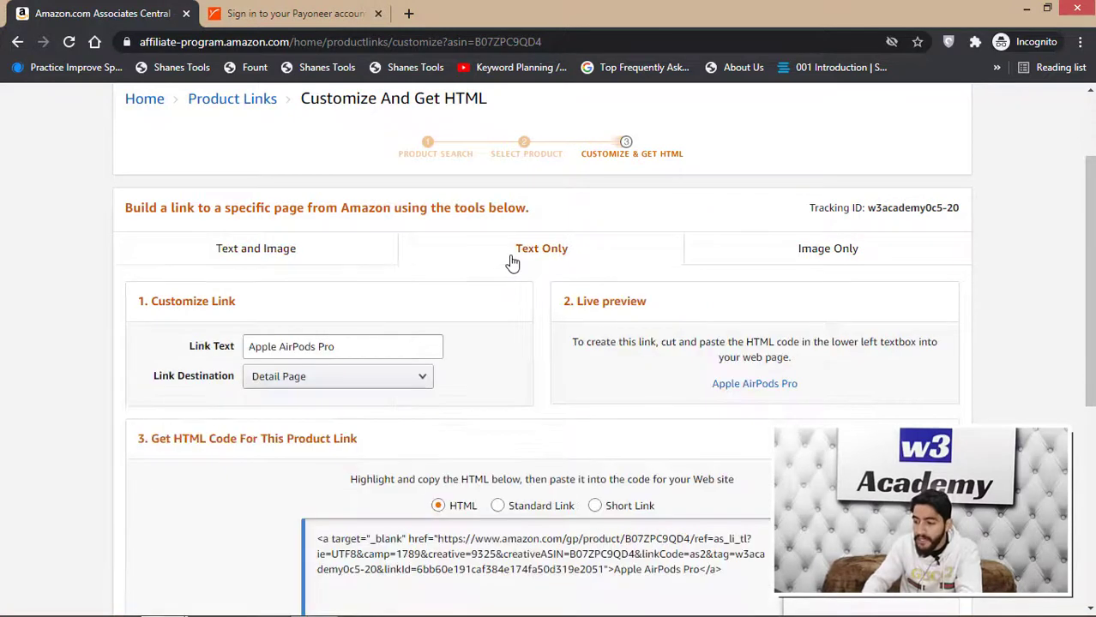
scroll(498, 251, "down", 3)
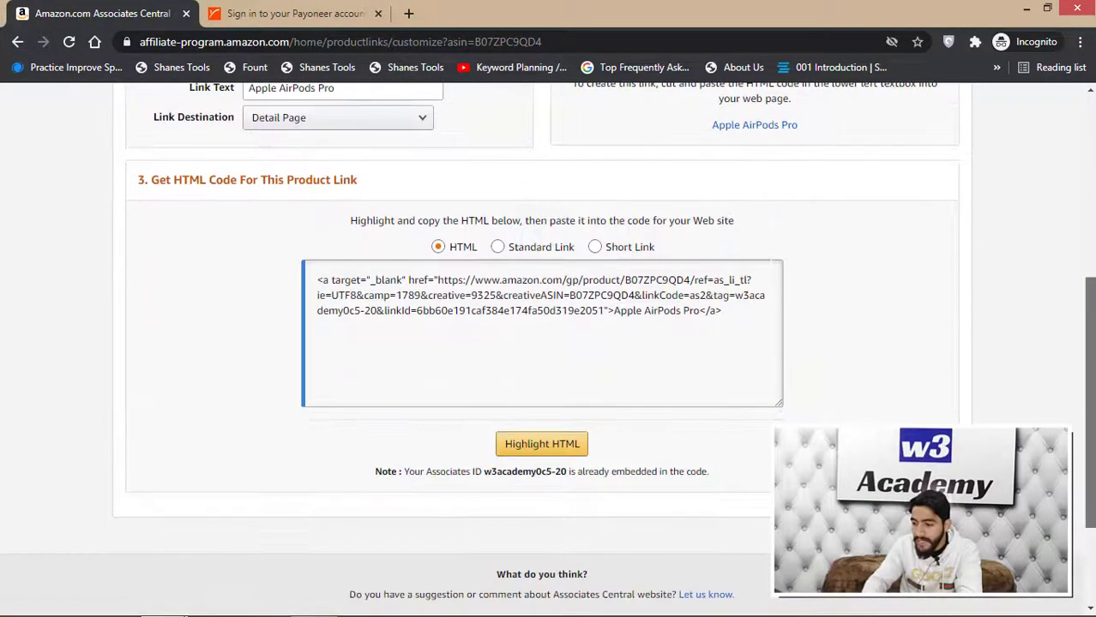
left_click(498, 248)
left_click(595, 247)
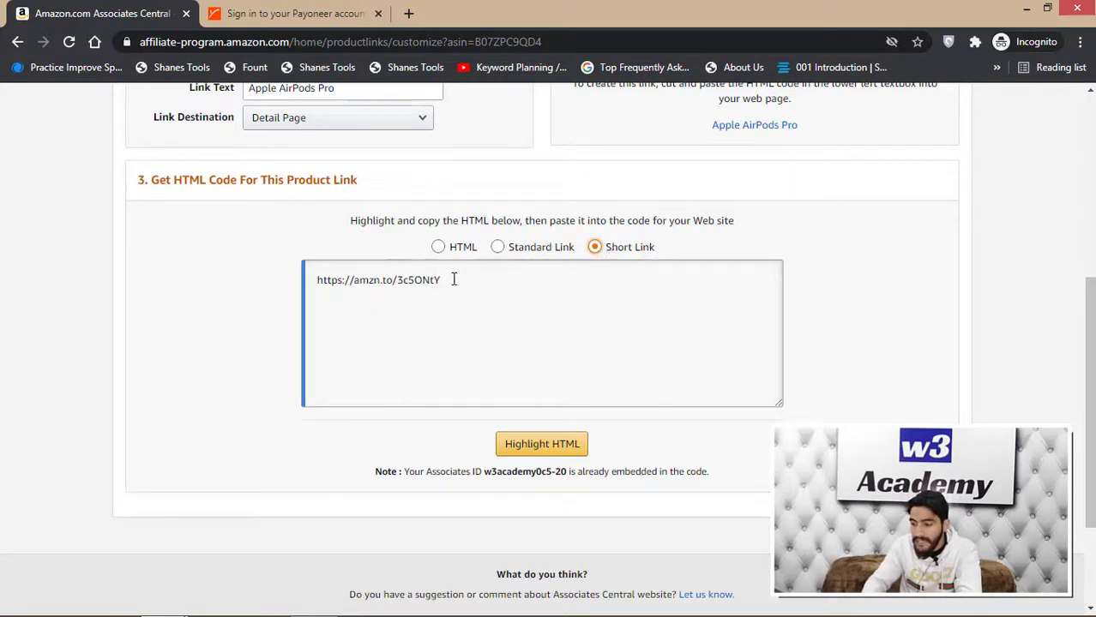
left_click_drag(455, 280, 230, 288)
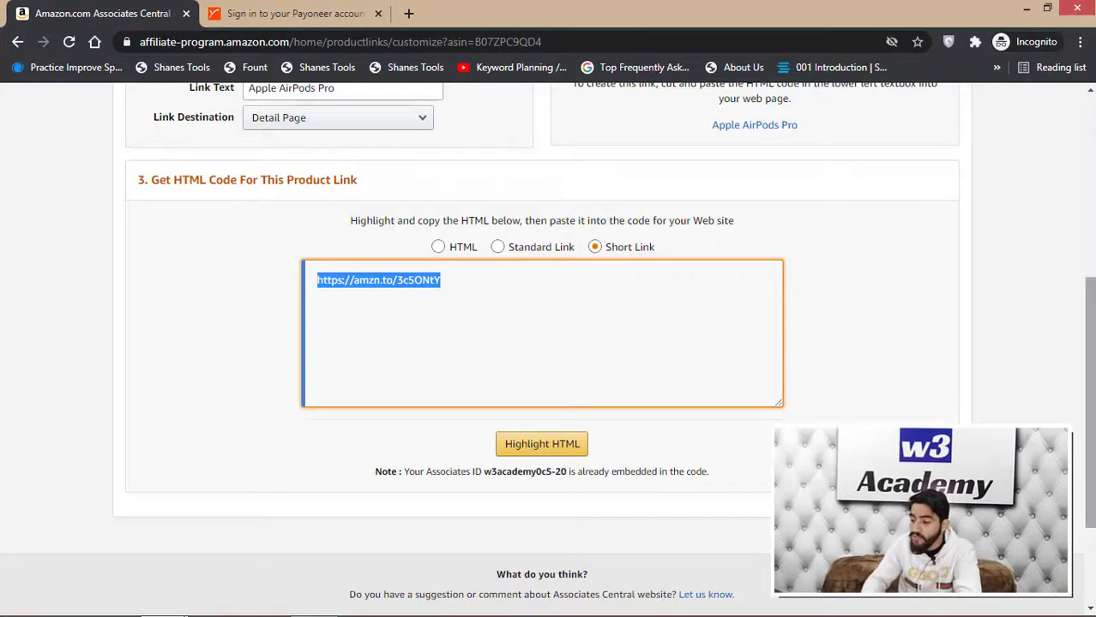
left_click_drag(1089, 326, 1088, 226)
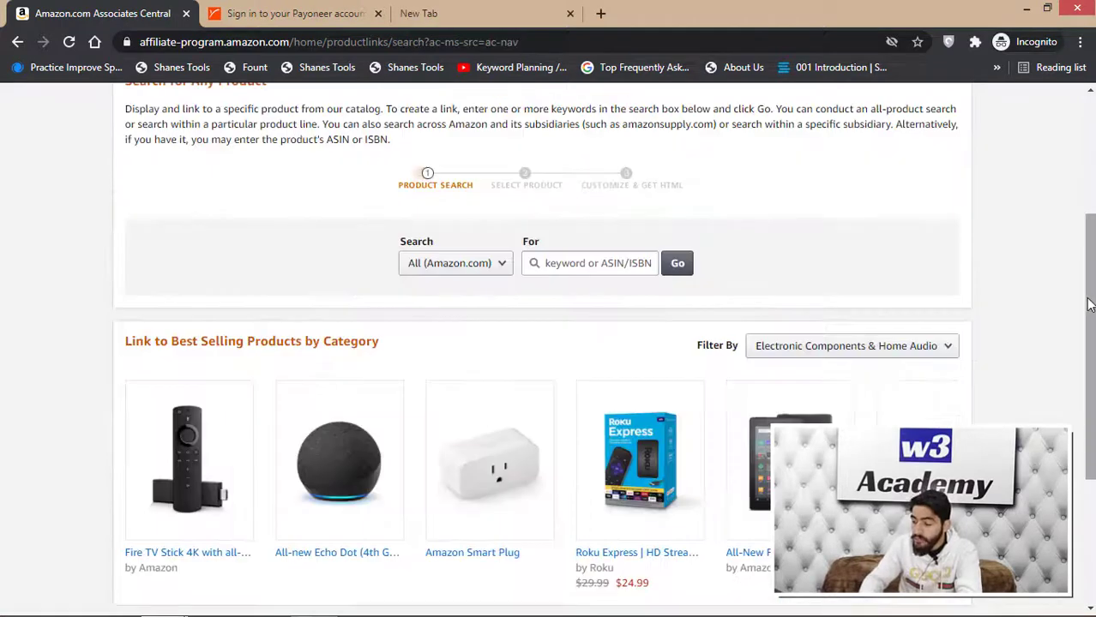
left_click_drag(1089, 305, 1089, 308)
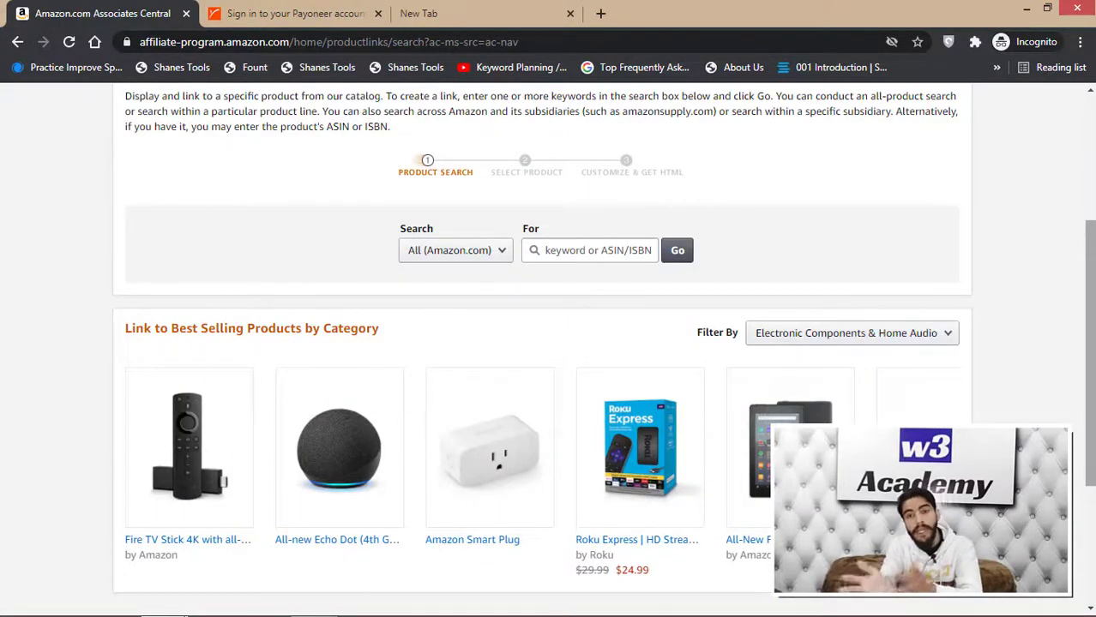